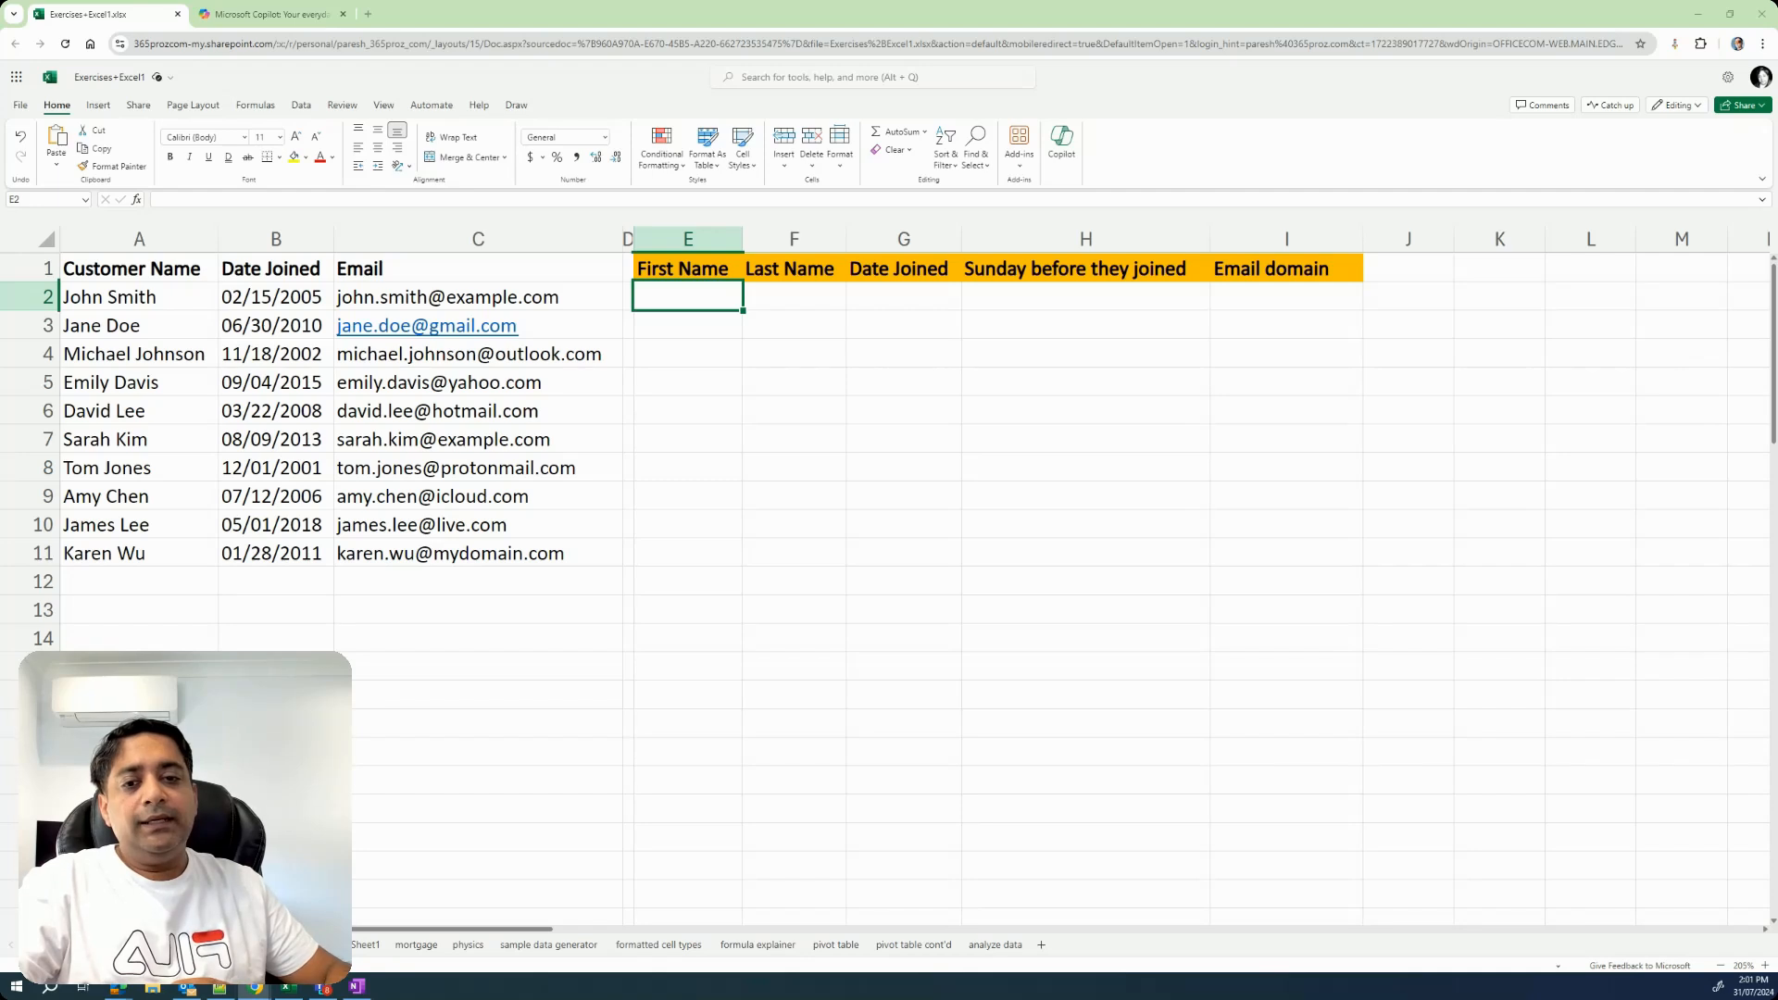
# Examine the customer name, date joined and email source columns alongside the empty First Name through Email domain columns.
pyautogui.click(173, 269)
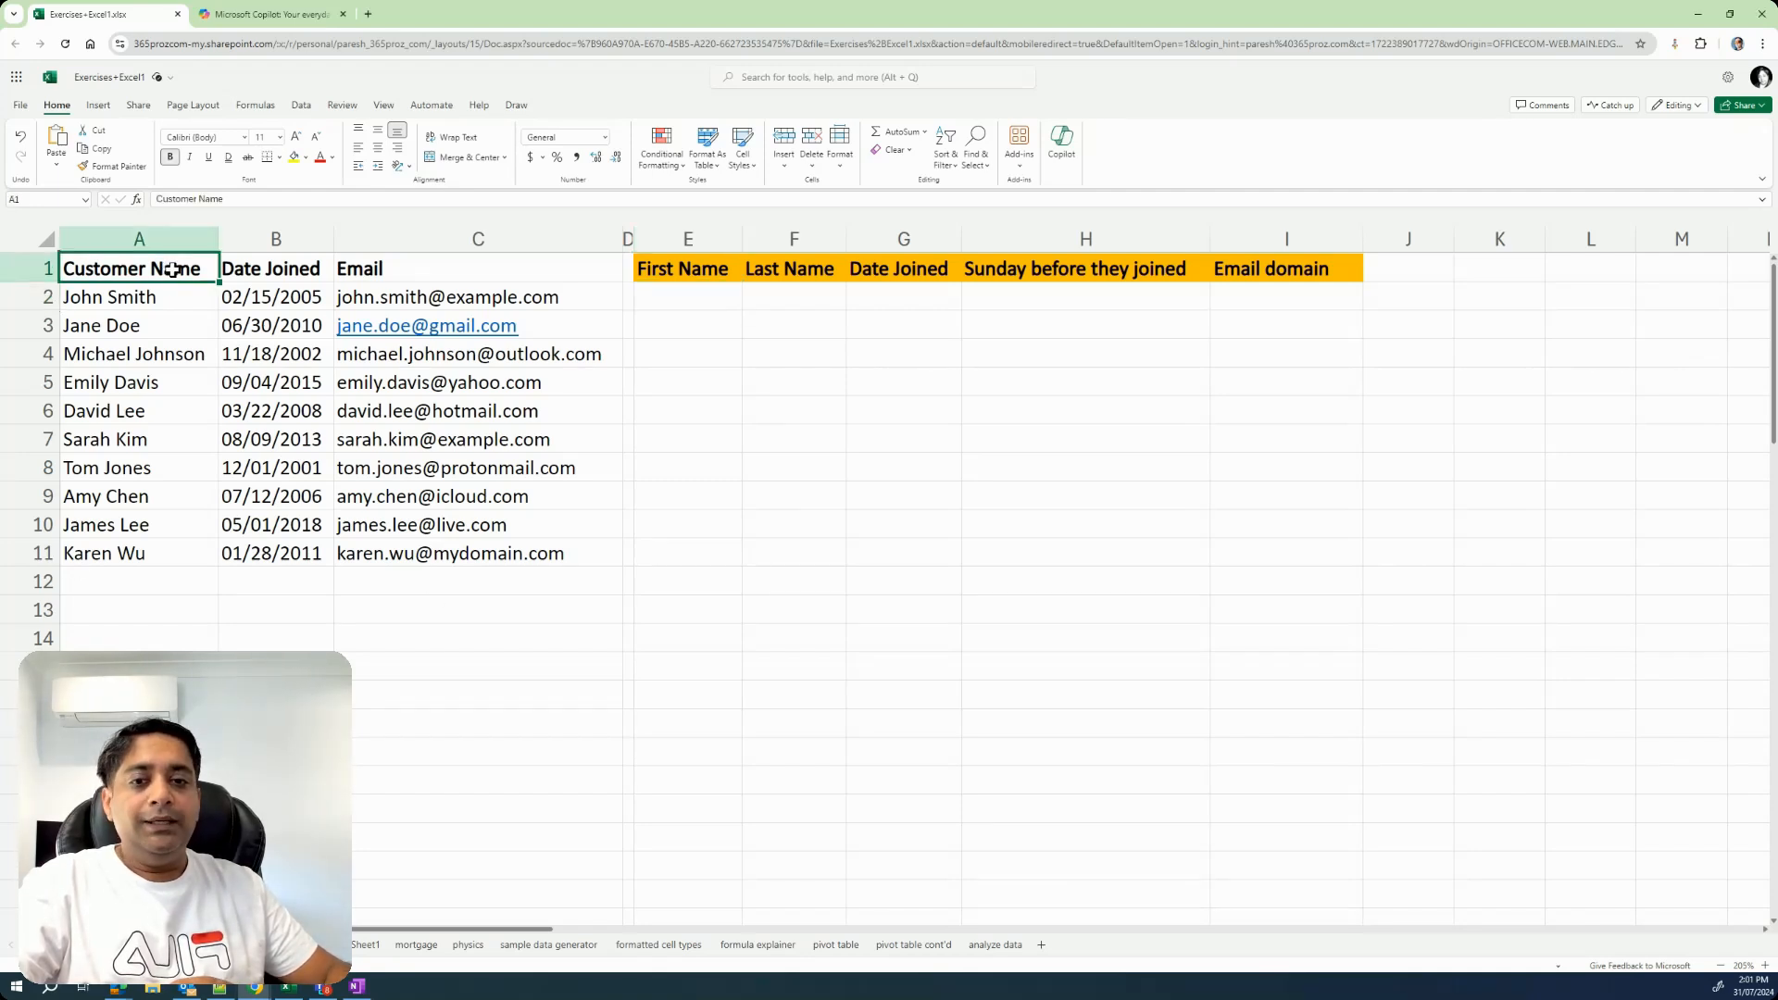
pyautogui.click(149, 298)
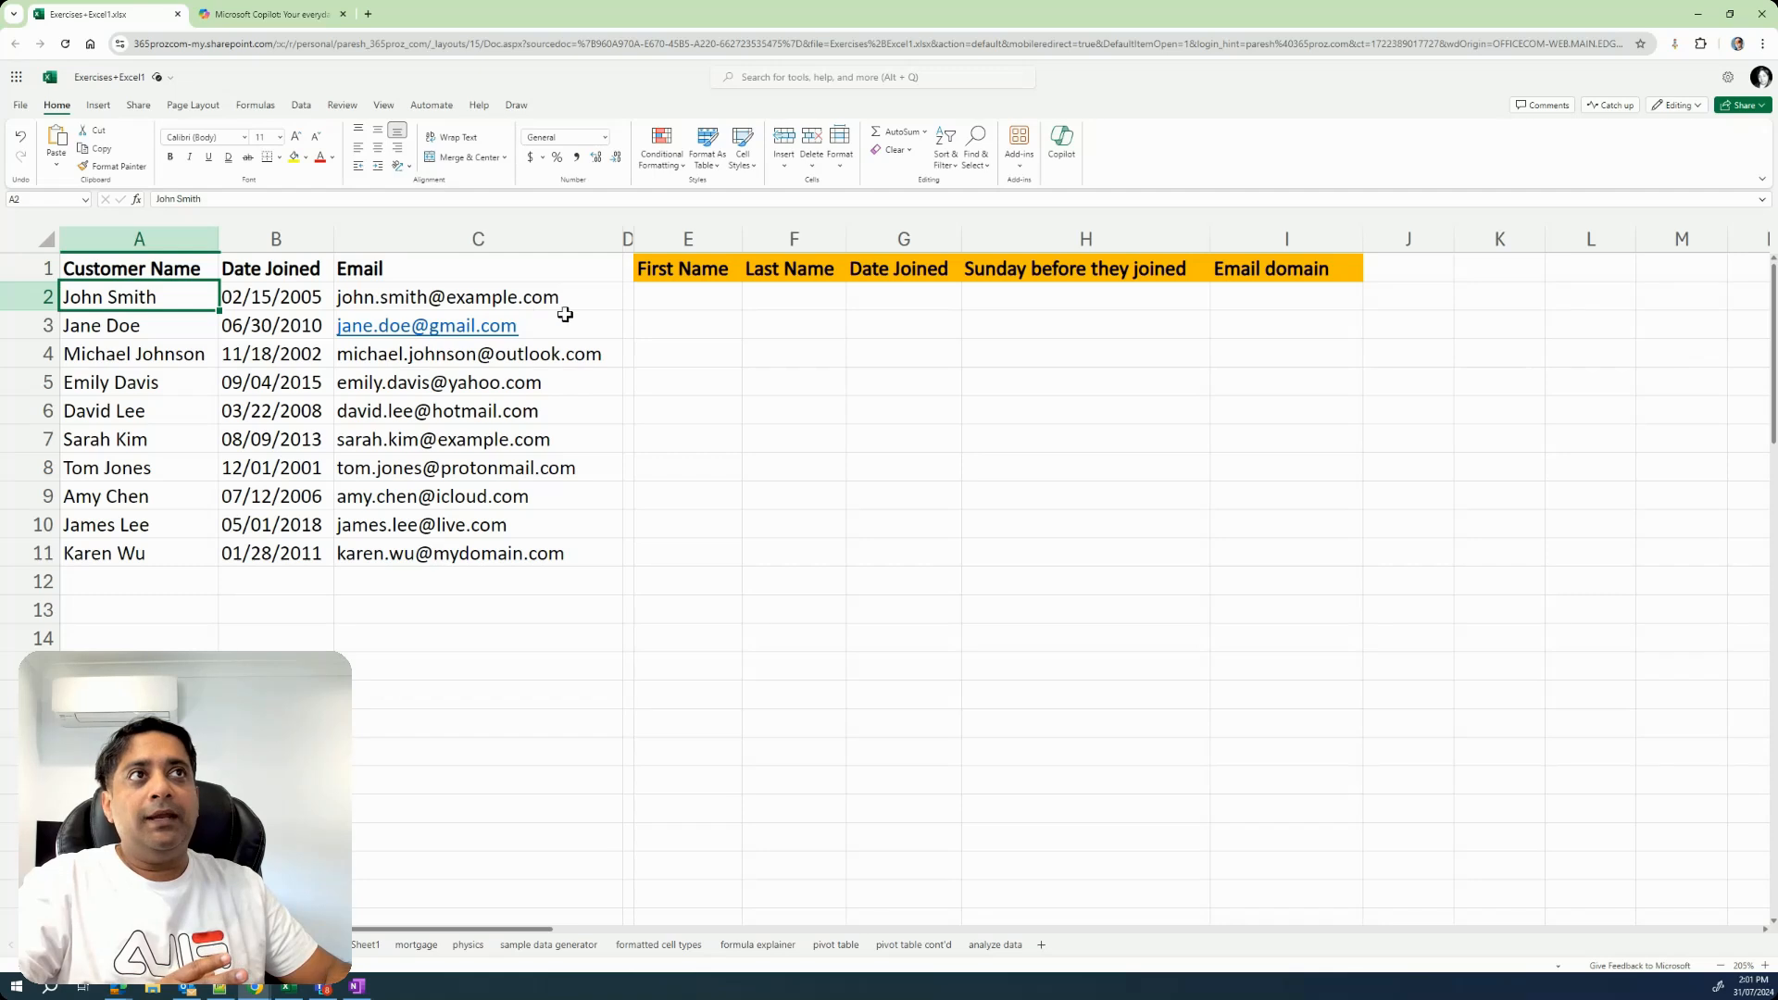
pyautogui.click(690, 299)
pyautogui.click(780, 291)
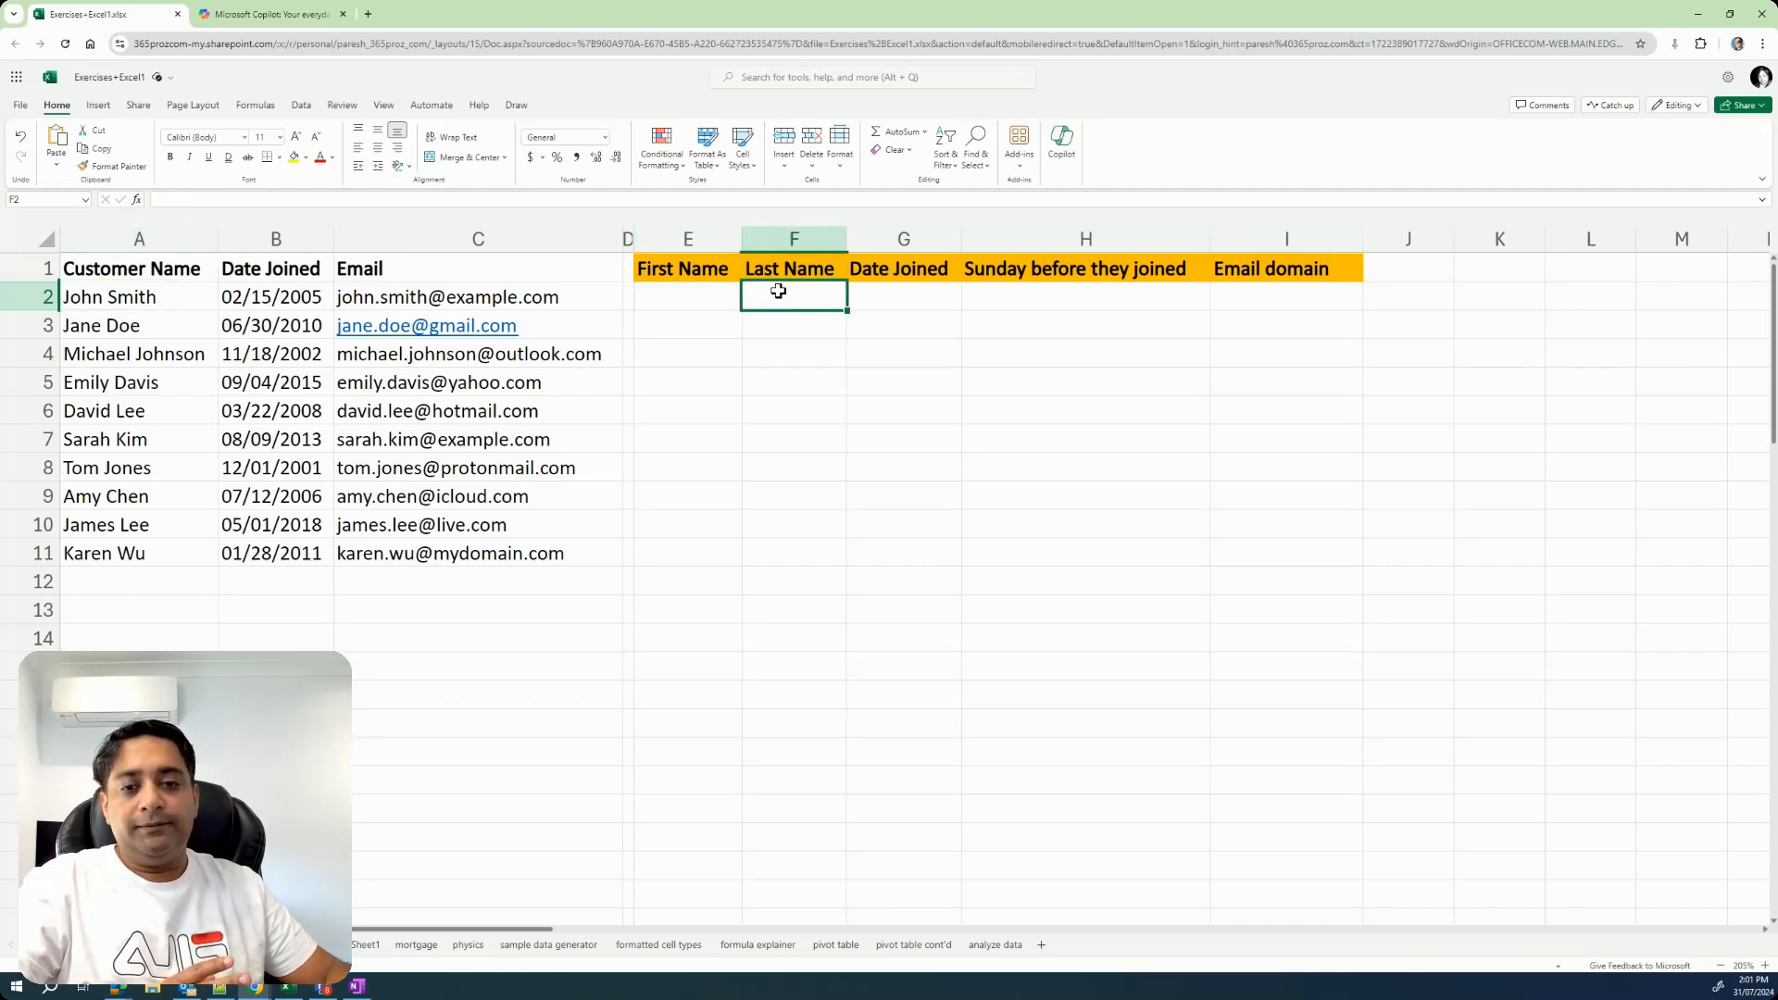
pyautogui.click(309, 302)
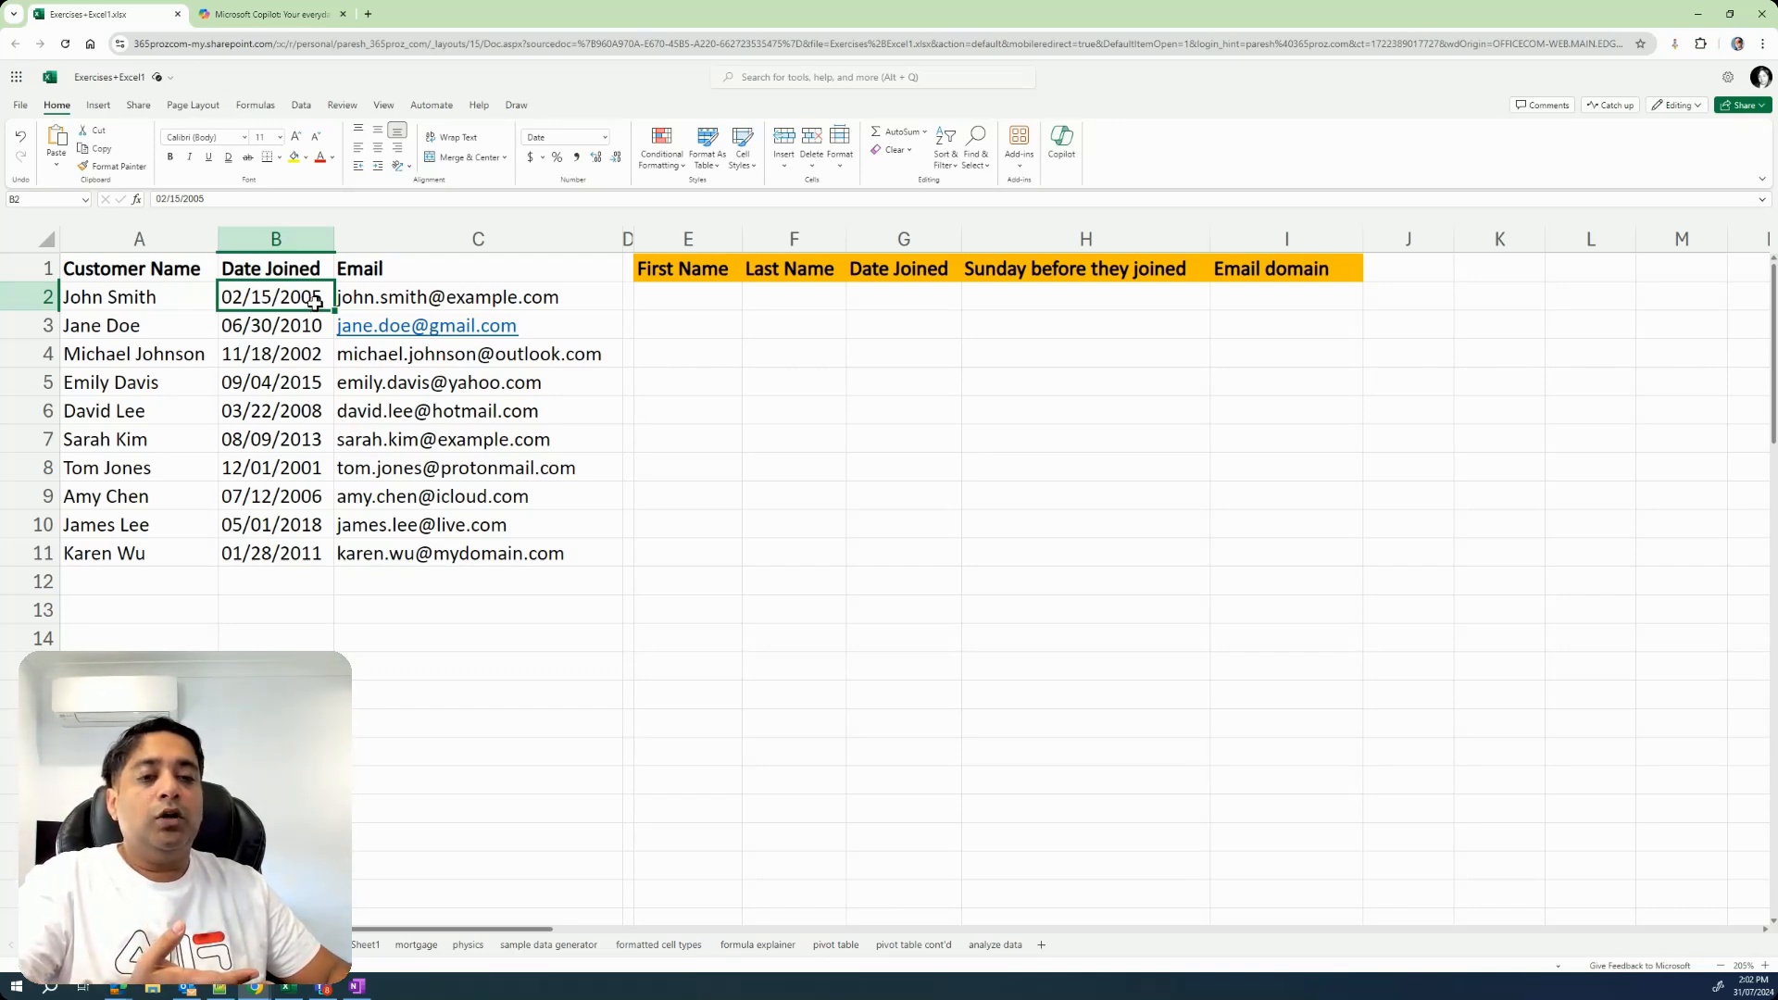
pyautogui.click(904, 299)
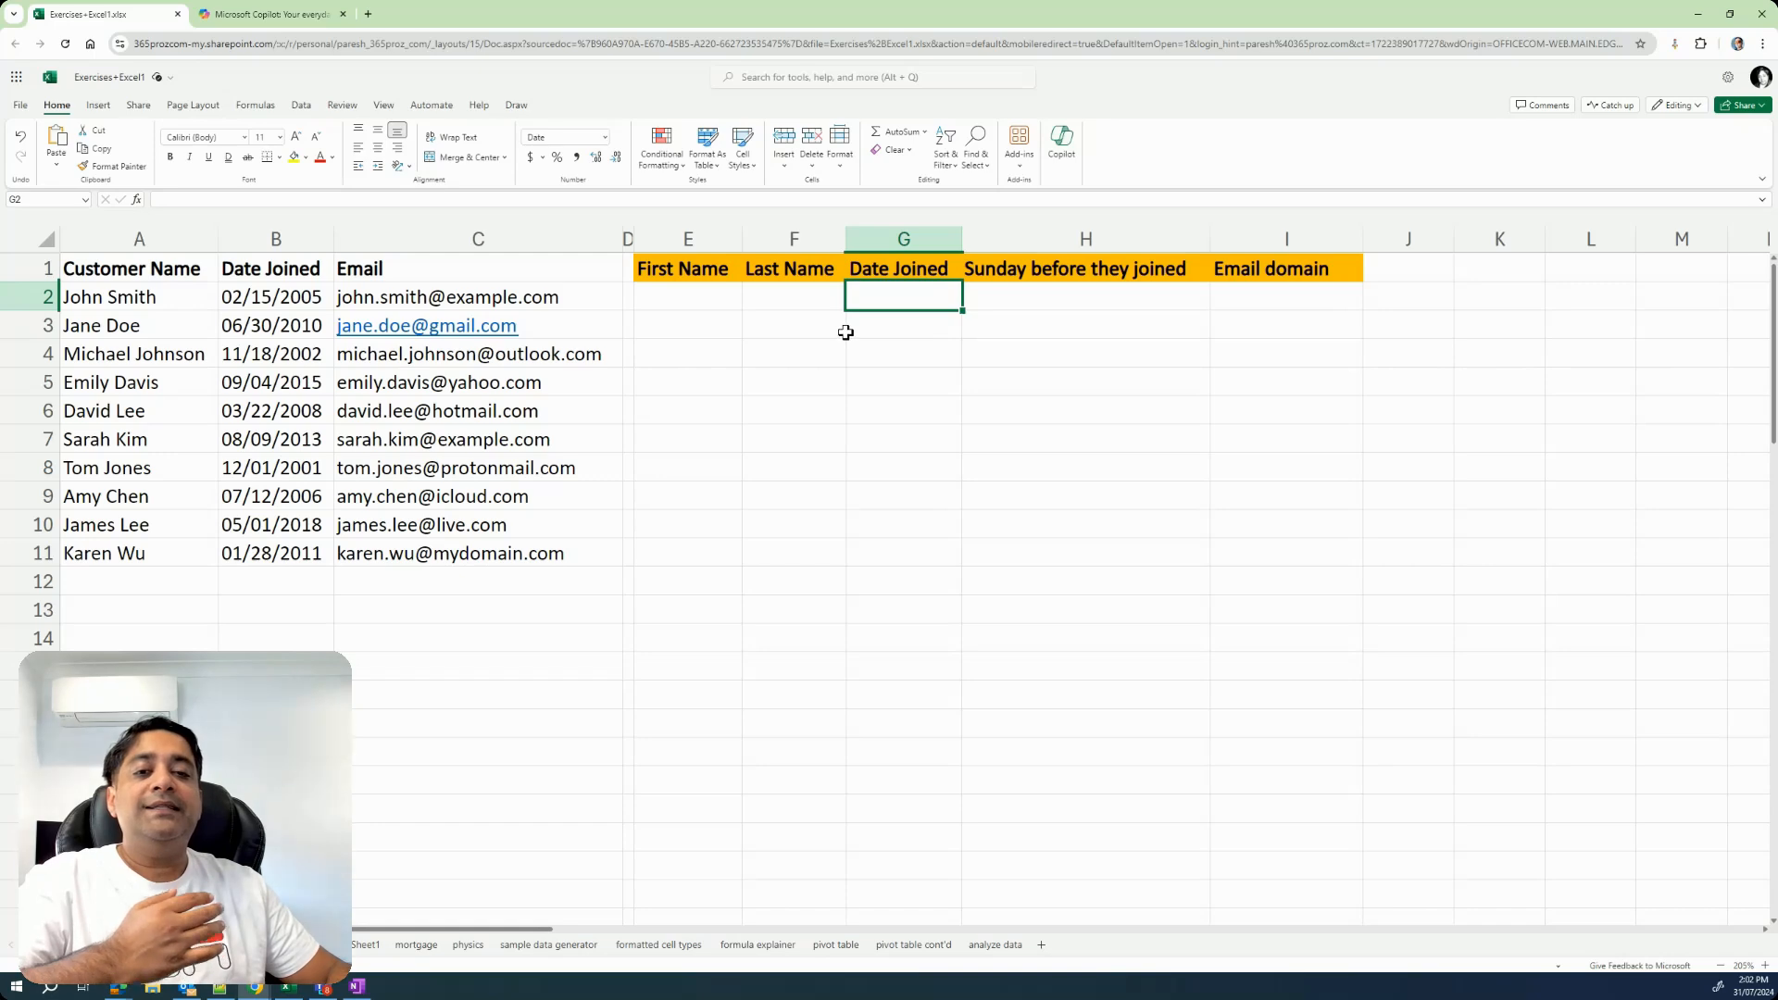
pyautogui.click(985, 297)
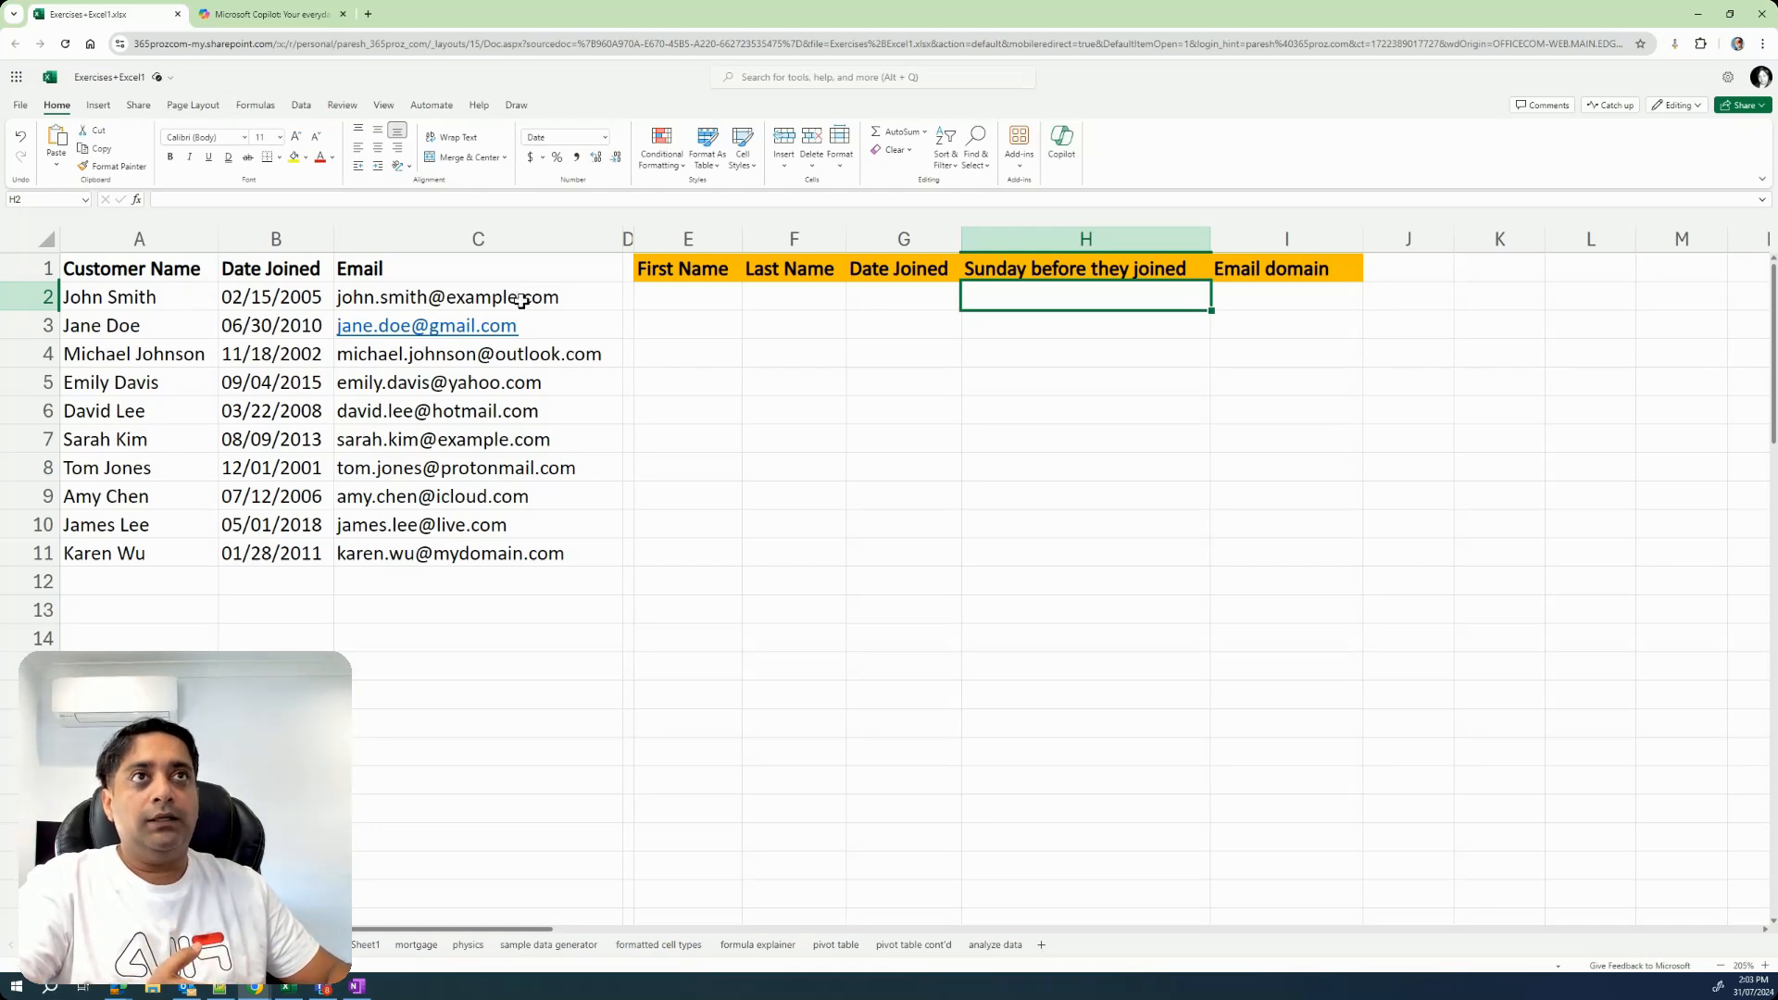
pyautogui.click(1252, 295)
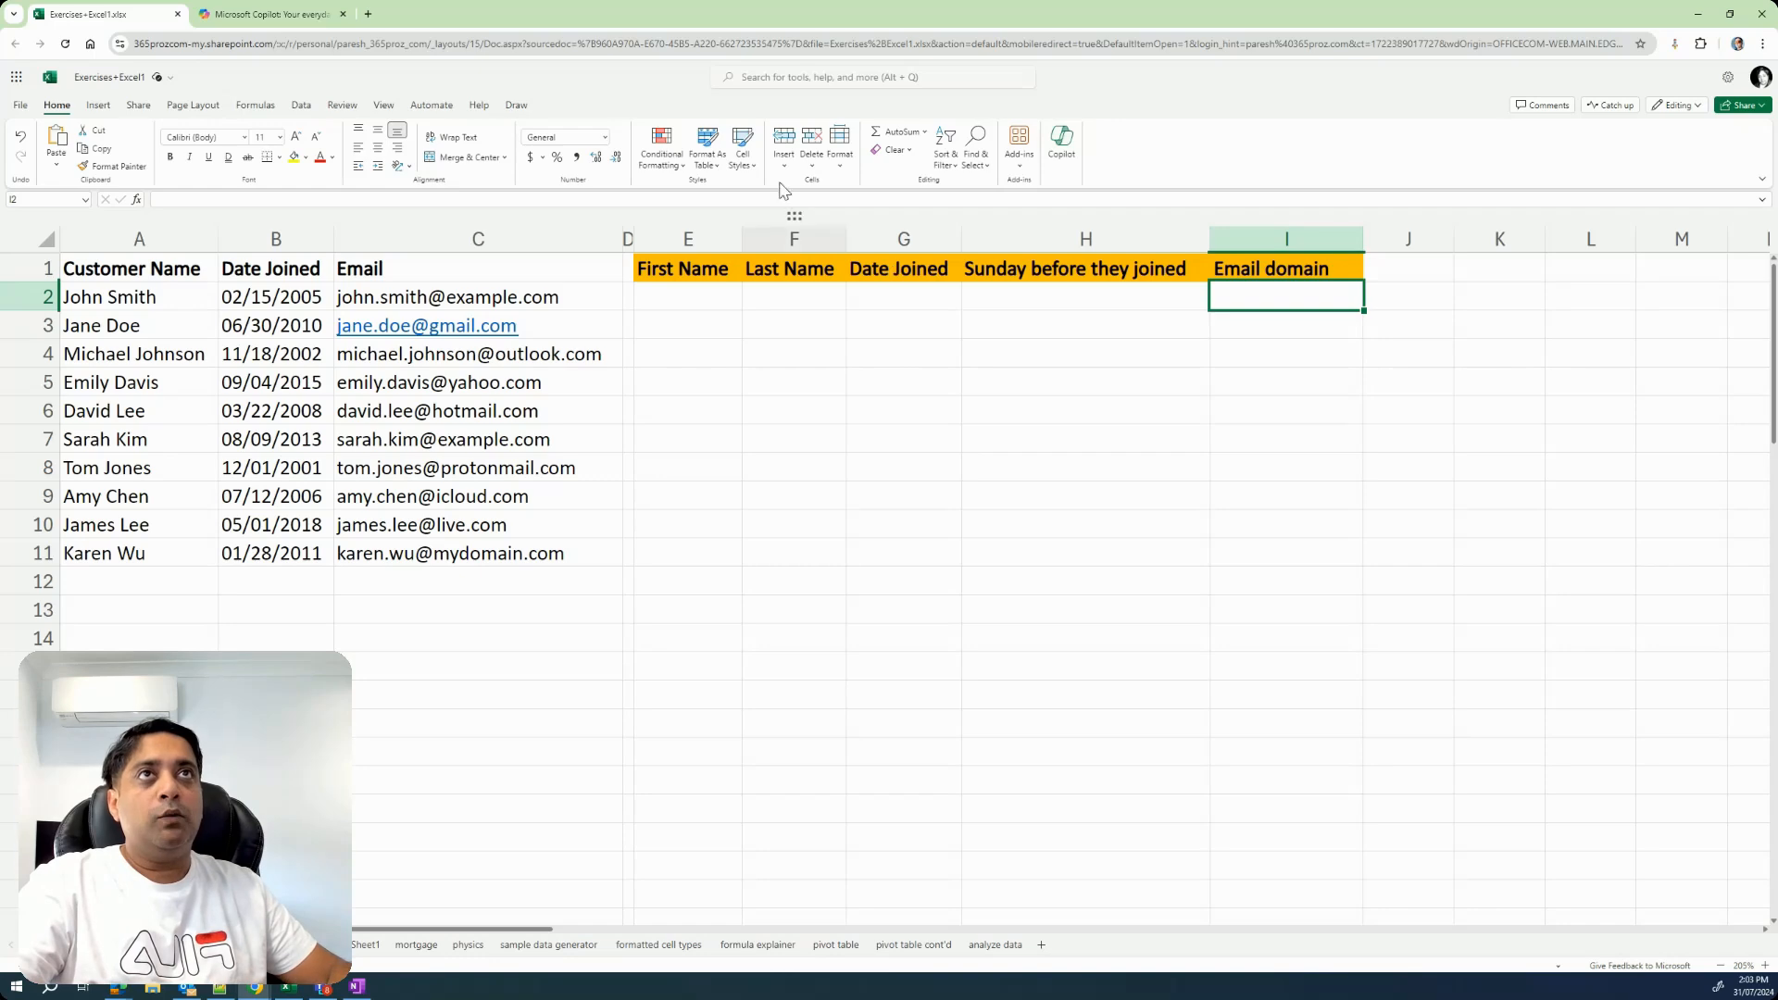
# Switch to Copilot, describe the sheet's Customer Name, Date Joined (MM/DD/YYYY) and Email columns, and request a formula extracting the first name from A2.
pyautogui.click(298, 15)
pyautogui.click(445, 883)
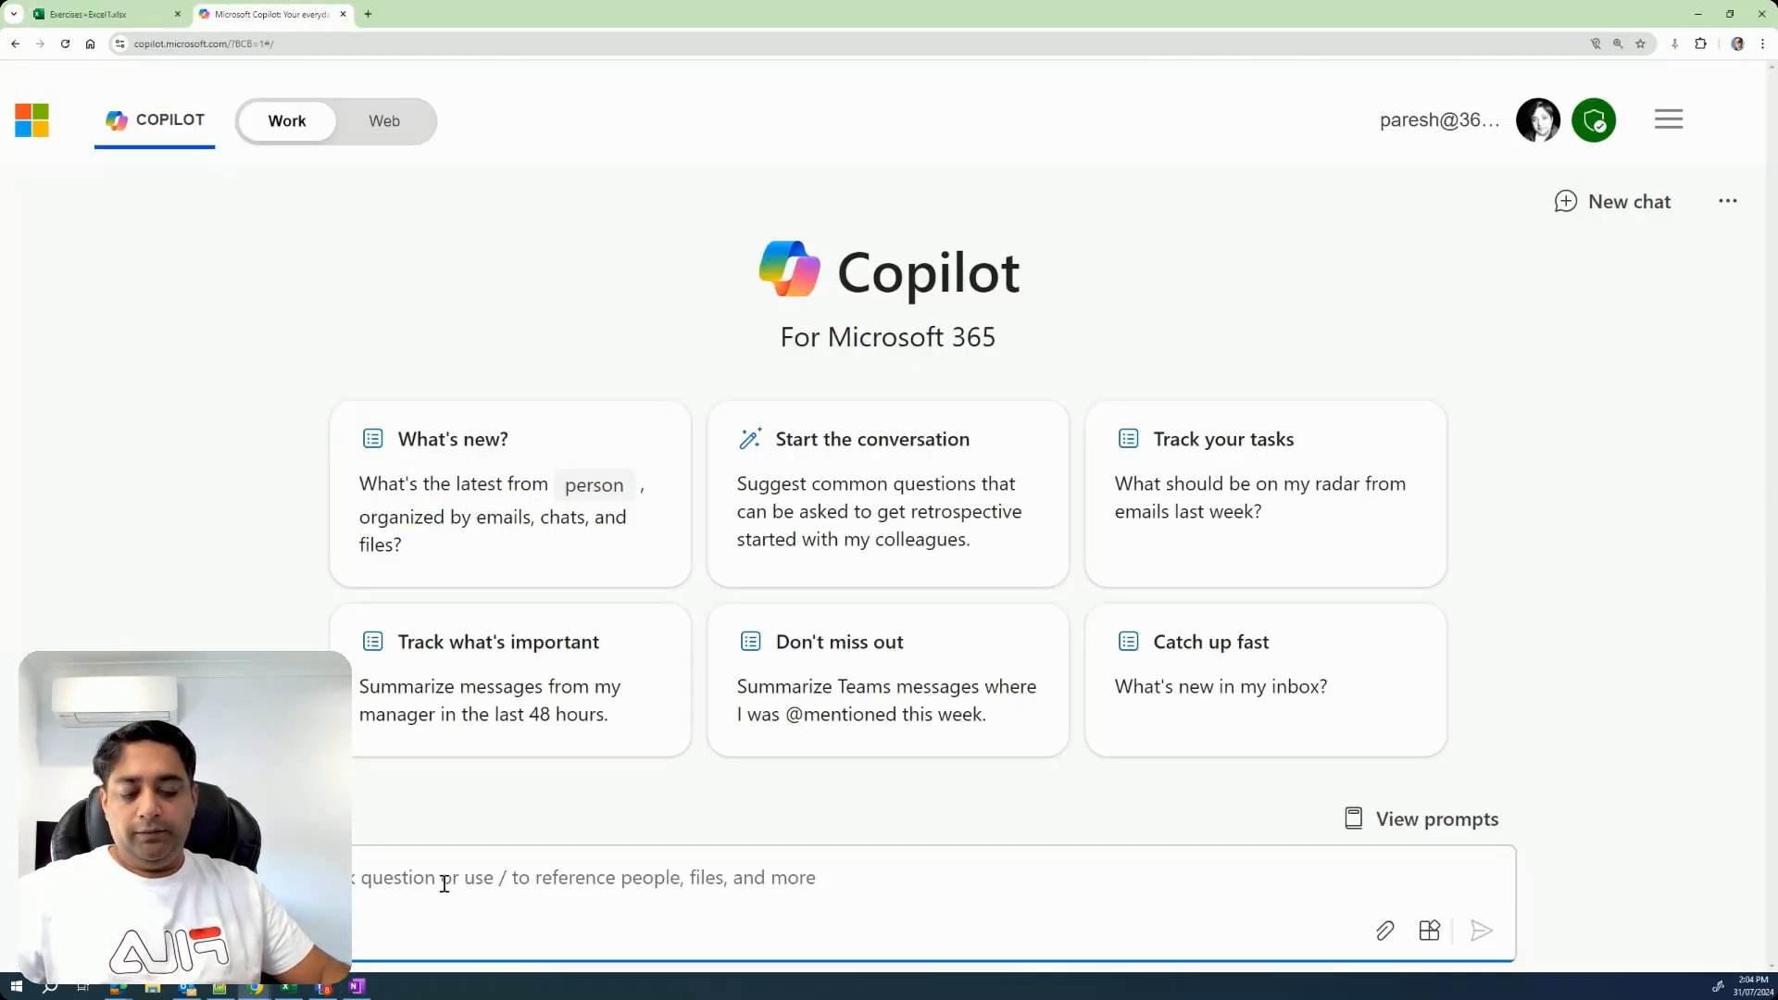
pyautogui.hotkey('ctrl', 'v')
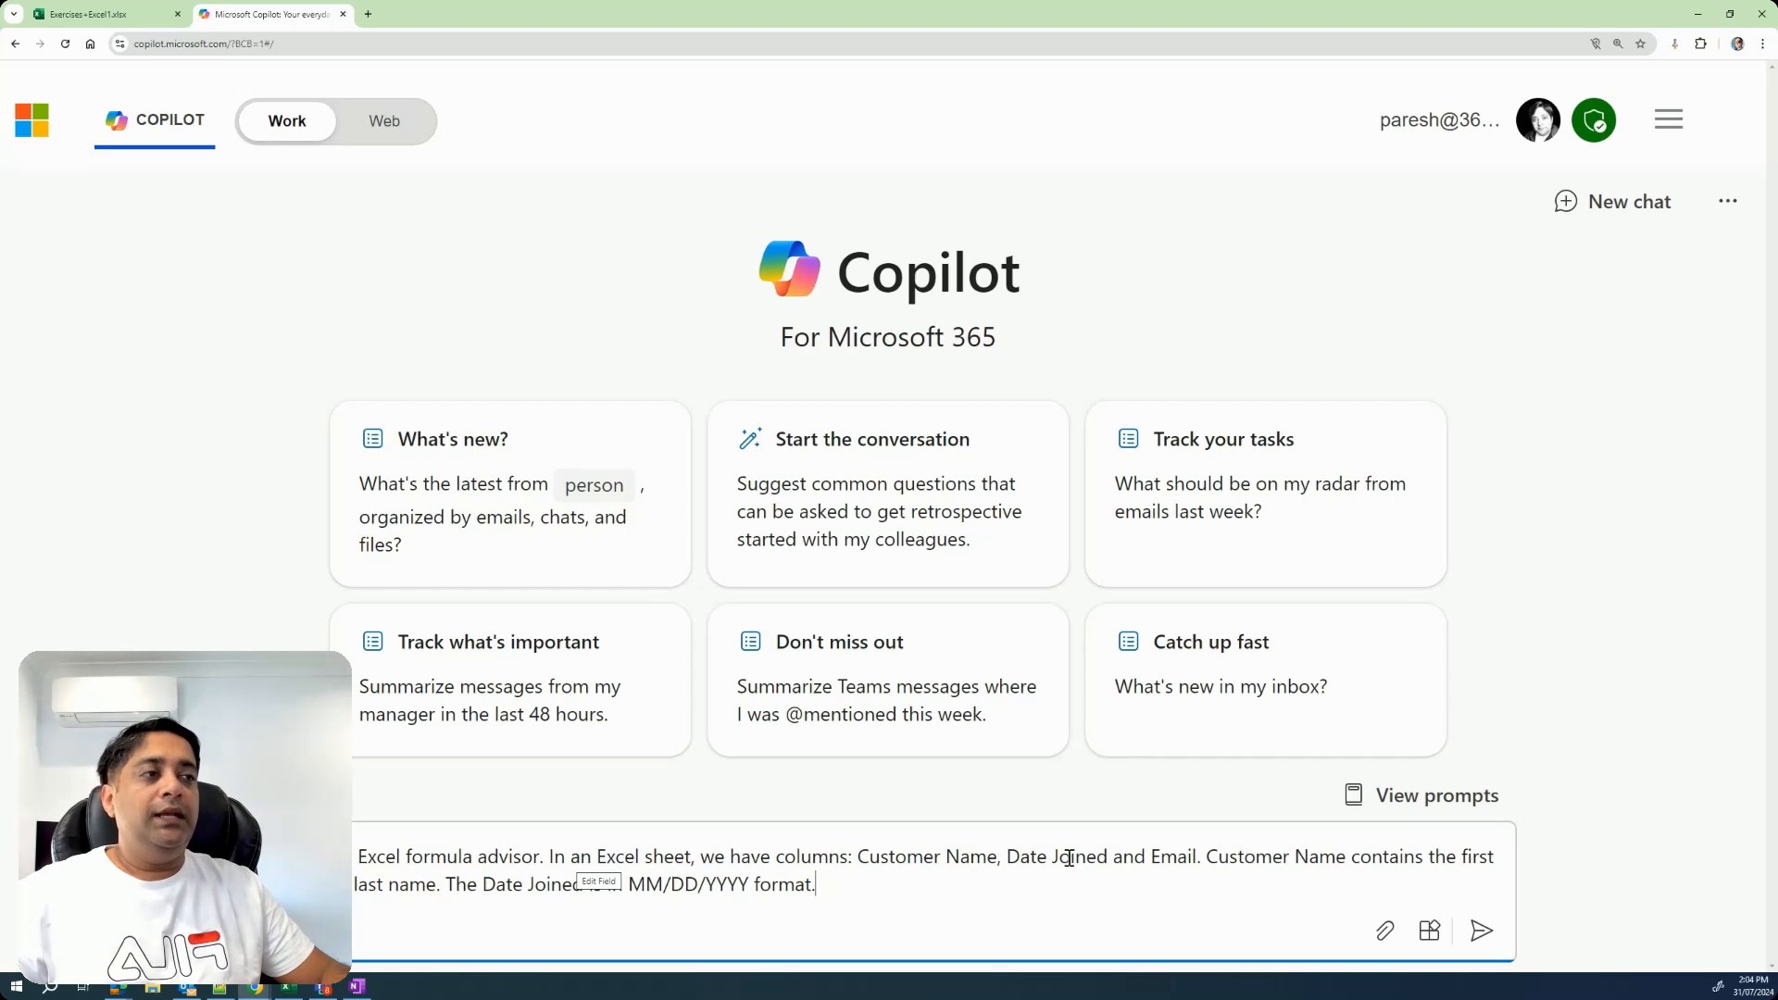
pyautogui.click(88, 14)
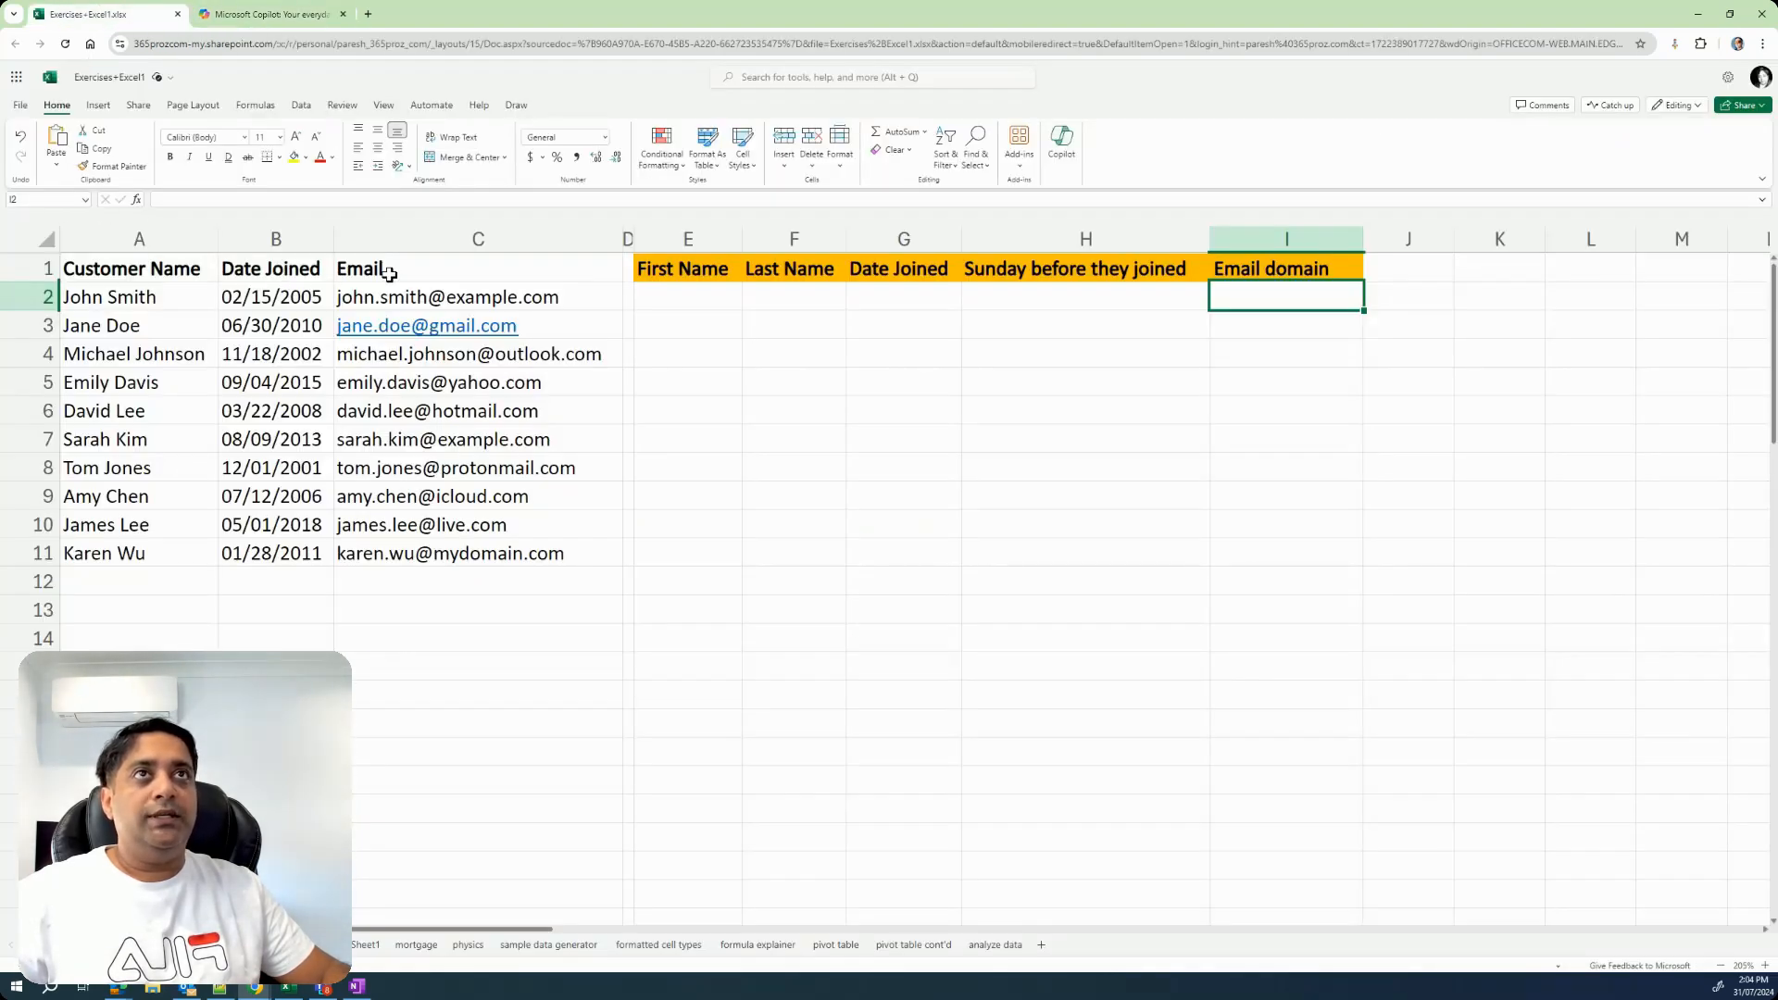
pyautogui.click(268, 14)
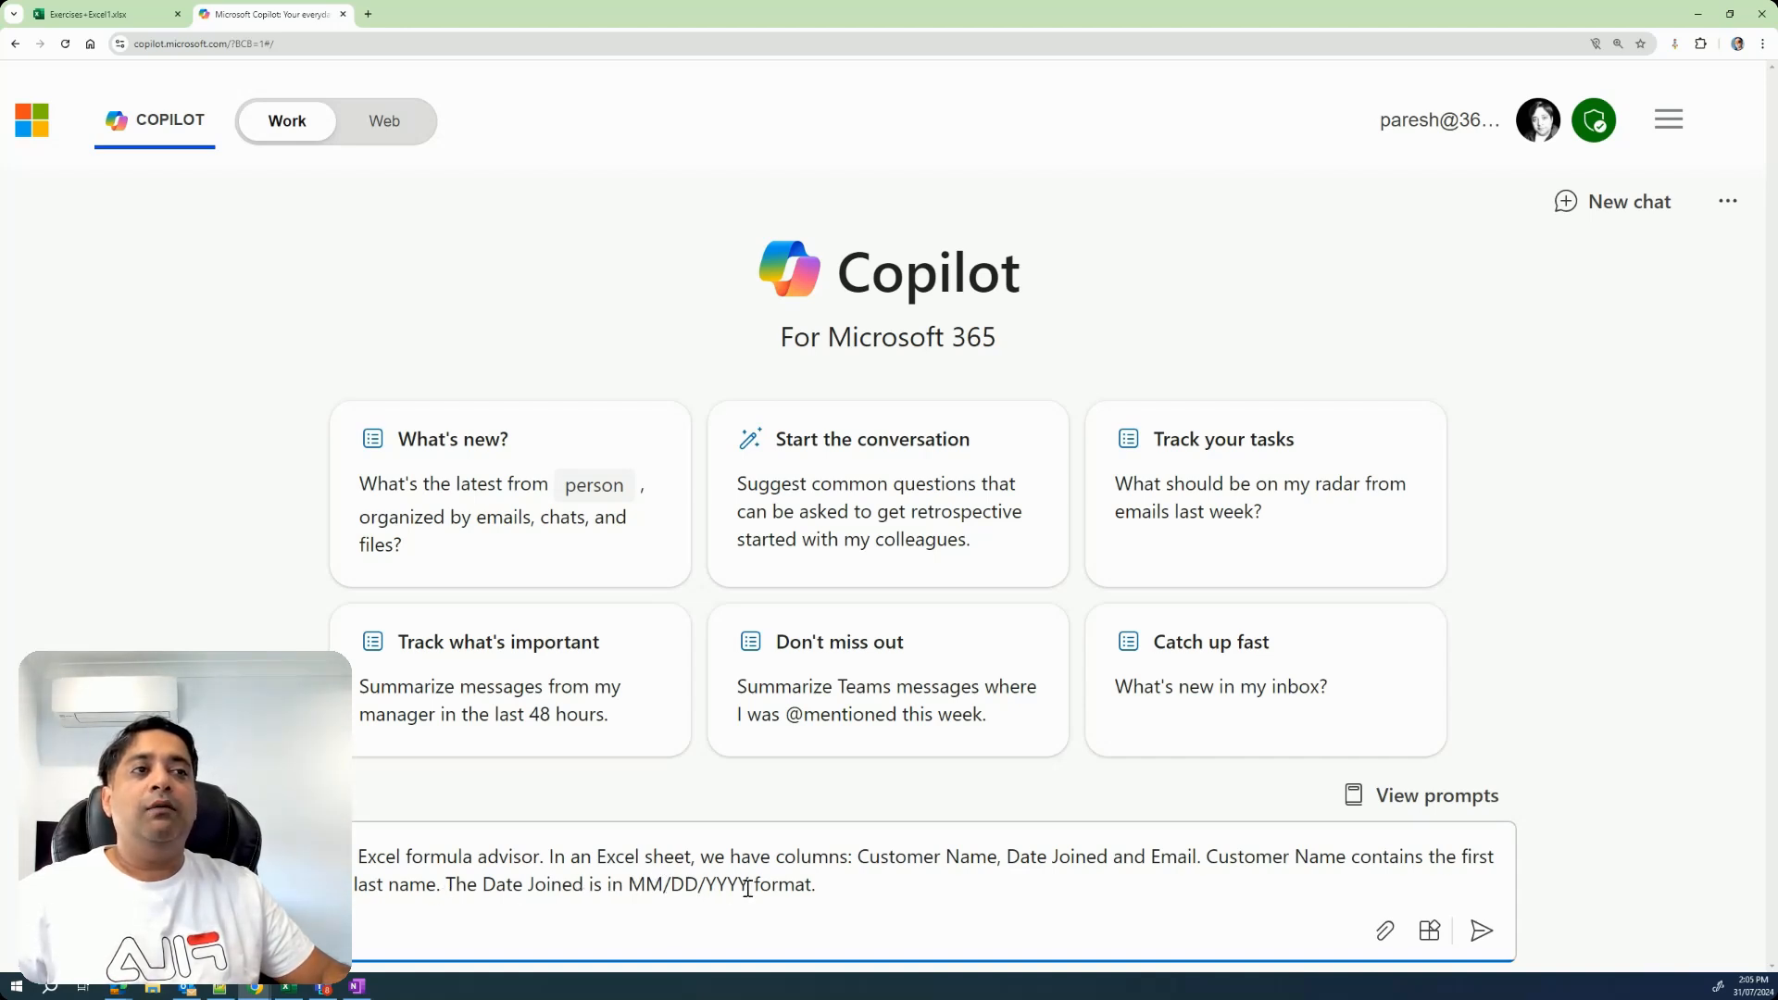
pyautogui.click(130, 14)
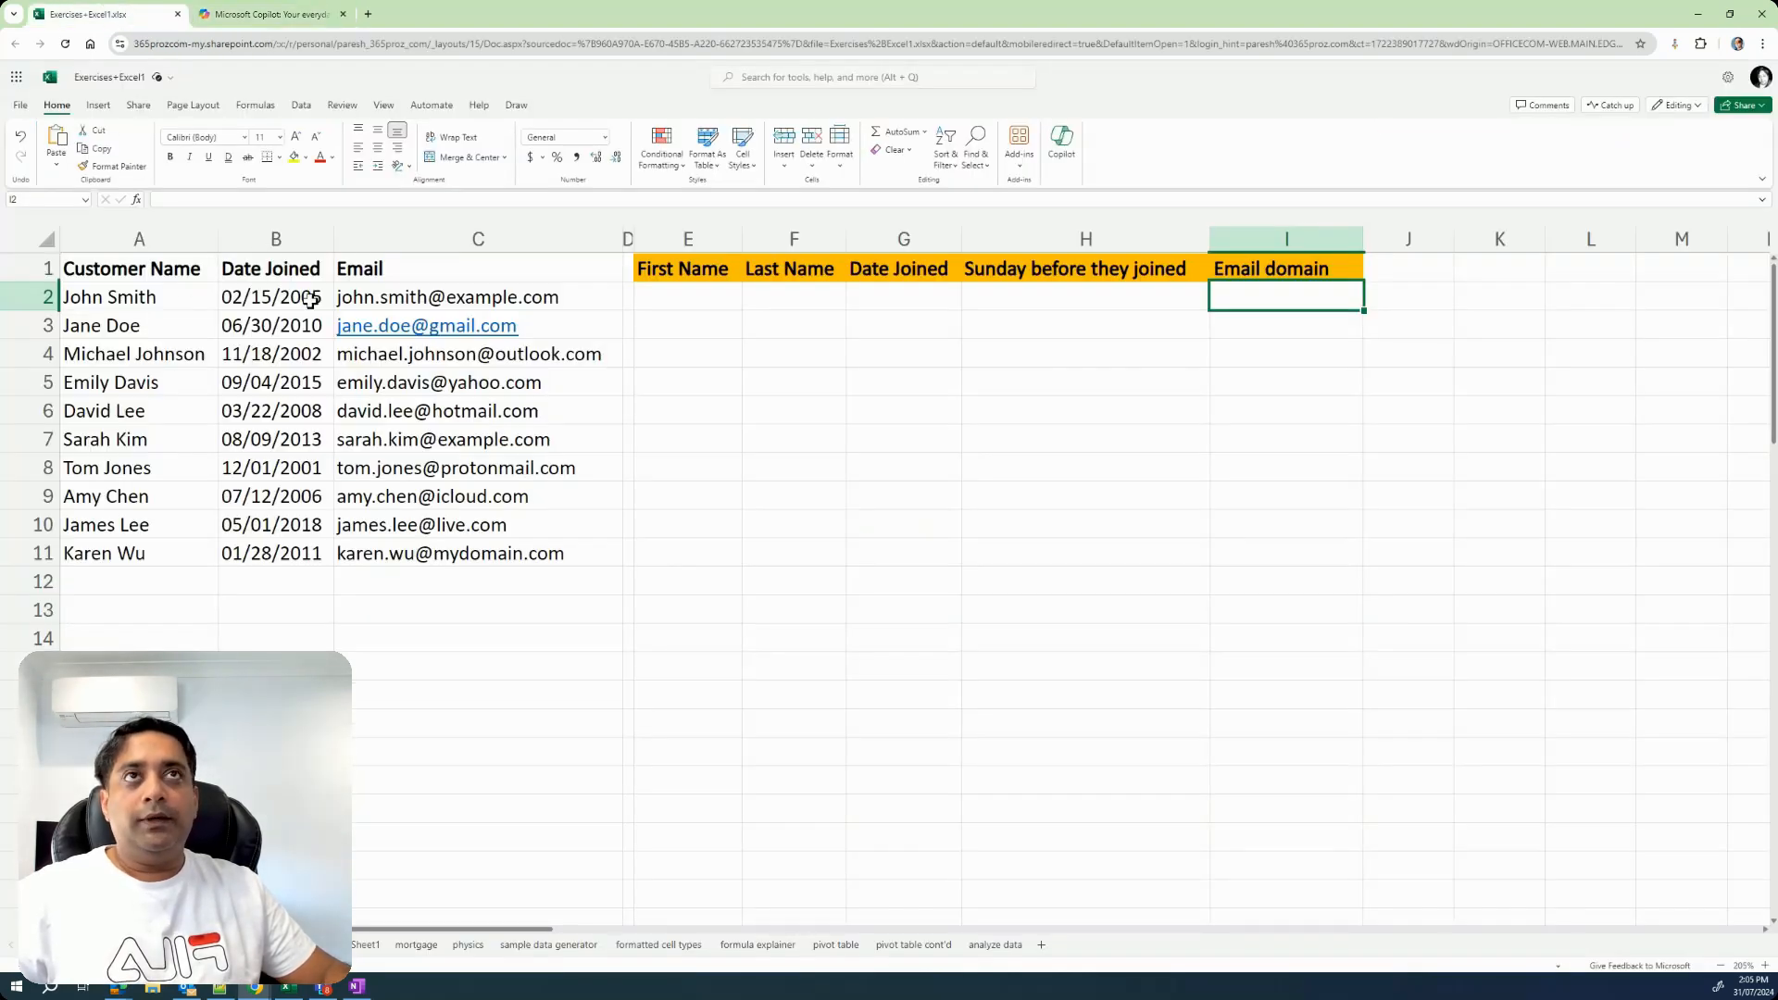
pyautogui.click(297, 15)
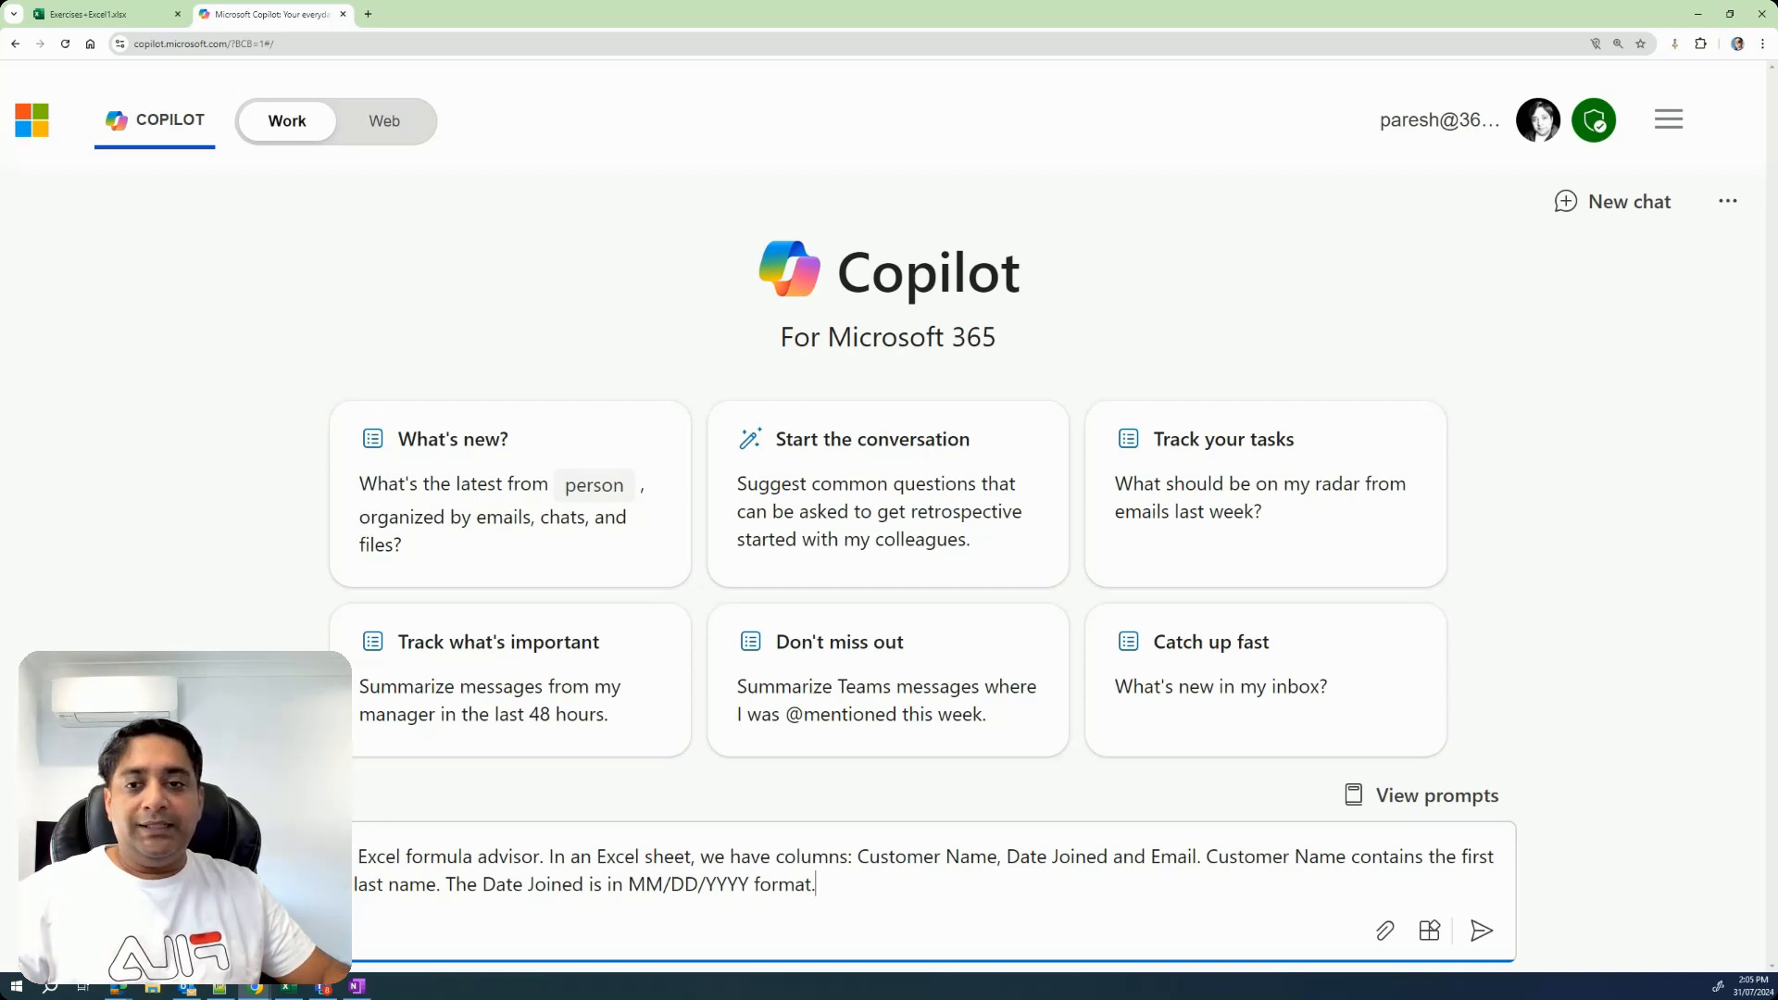
pyautogui.write('ormula that extracts the first name from the Customer Name. The Customer Name can be found in A2.')
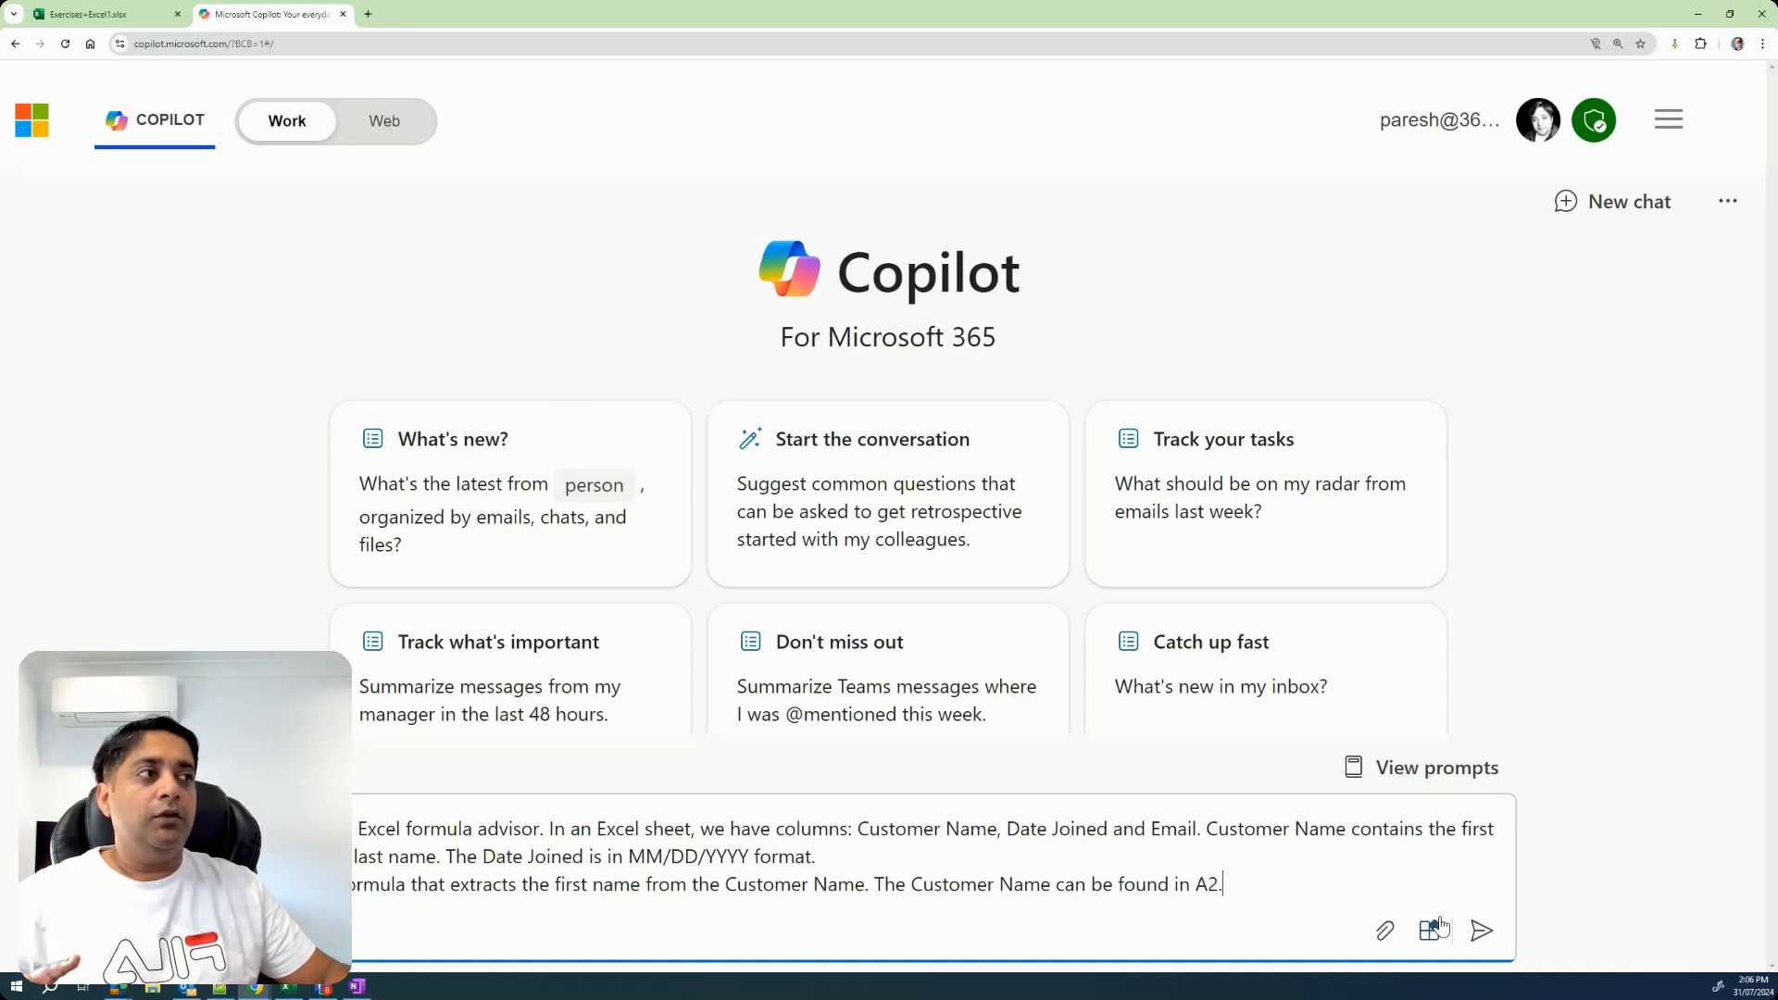
pyautogui.click(1479, 934)
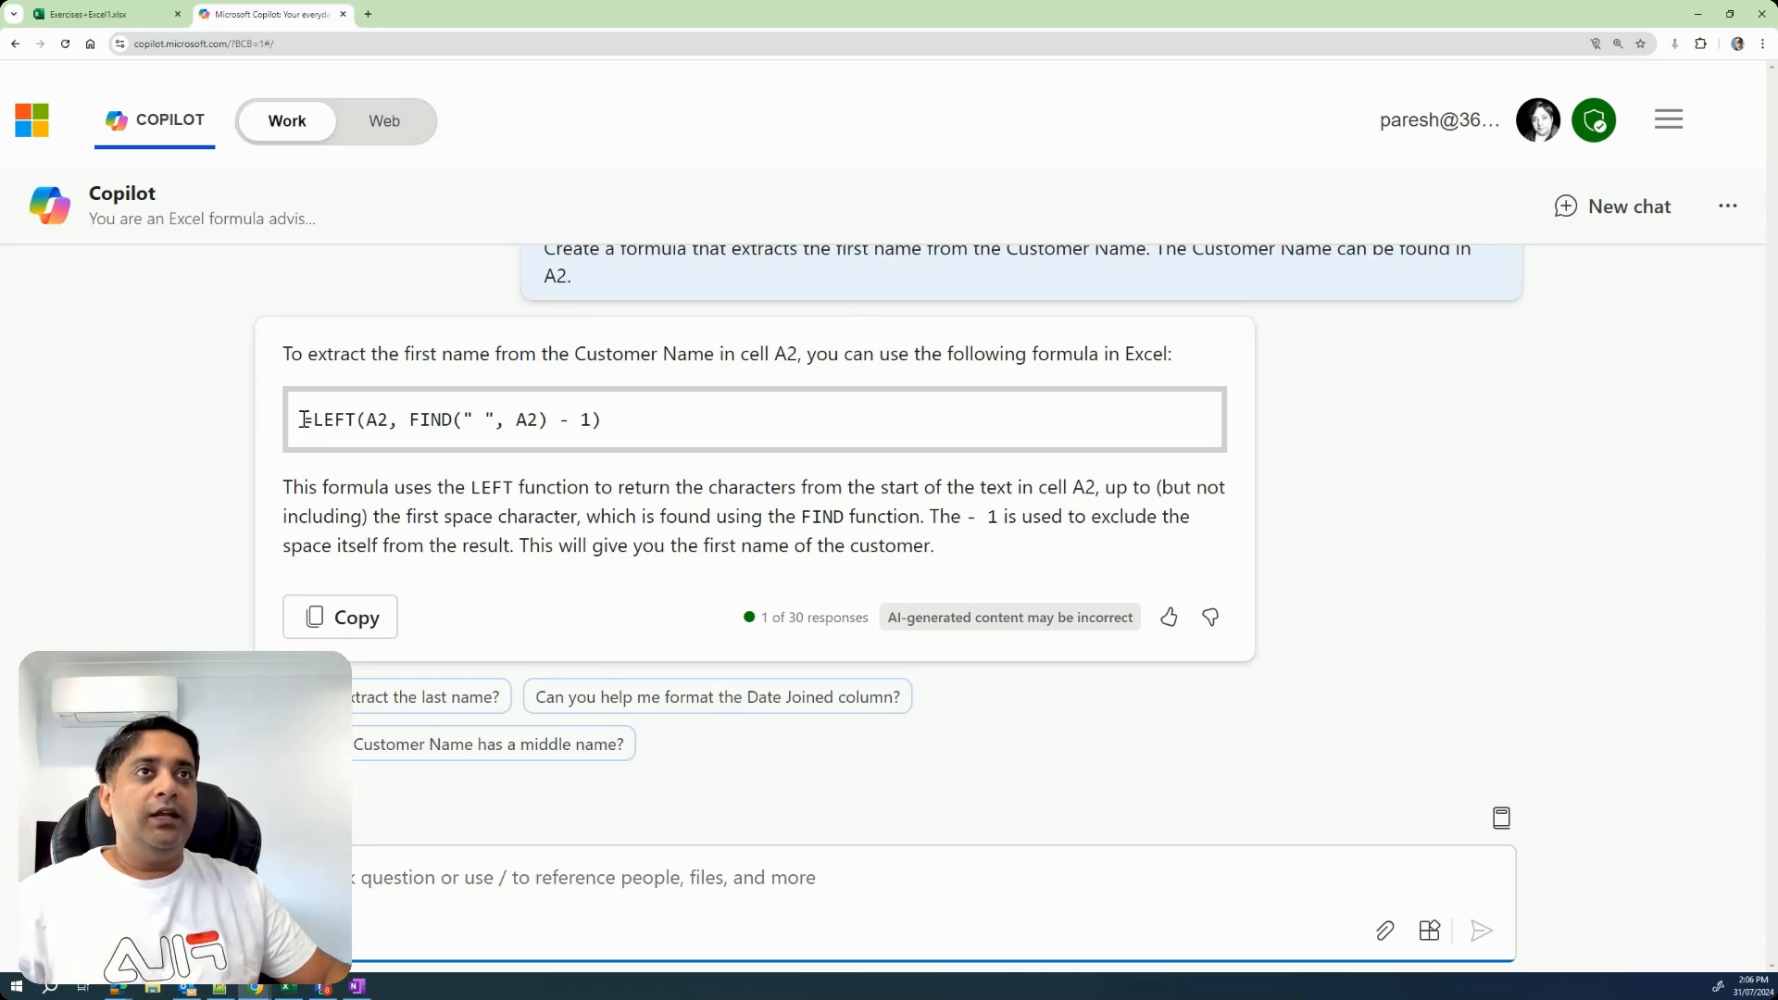
# Copy Copilot's formula =LEFT(A2, FIND(" ", A2) - 1) into cell E2 of the Excel sheet.
pyautogui.moveTo(304, 419); pyautogui.dragTo(601, 413)
pyautogui.hotkey('ctrl', 'c')
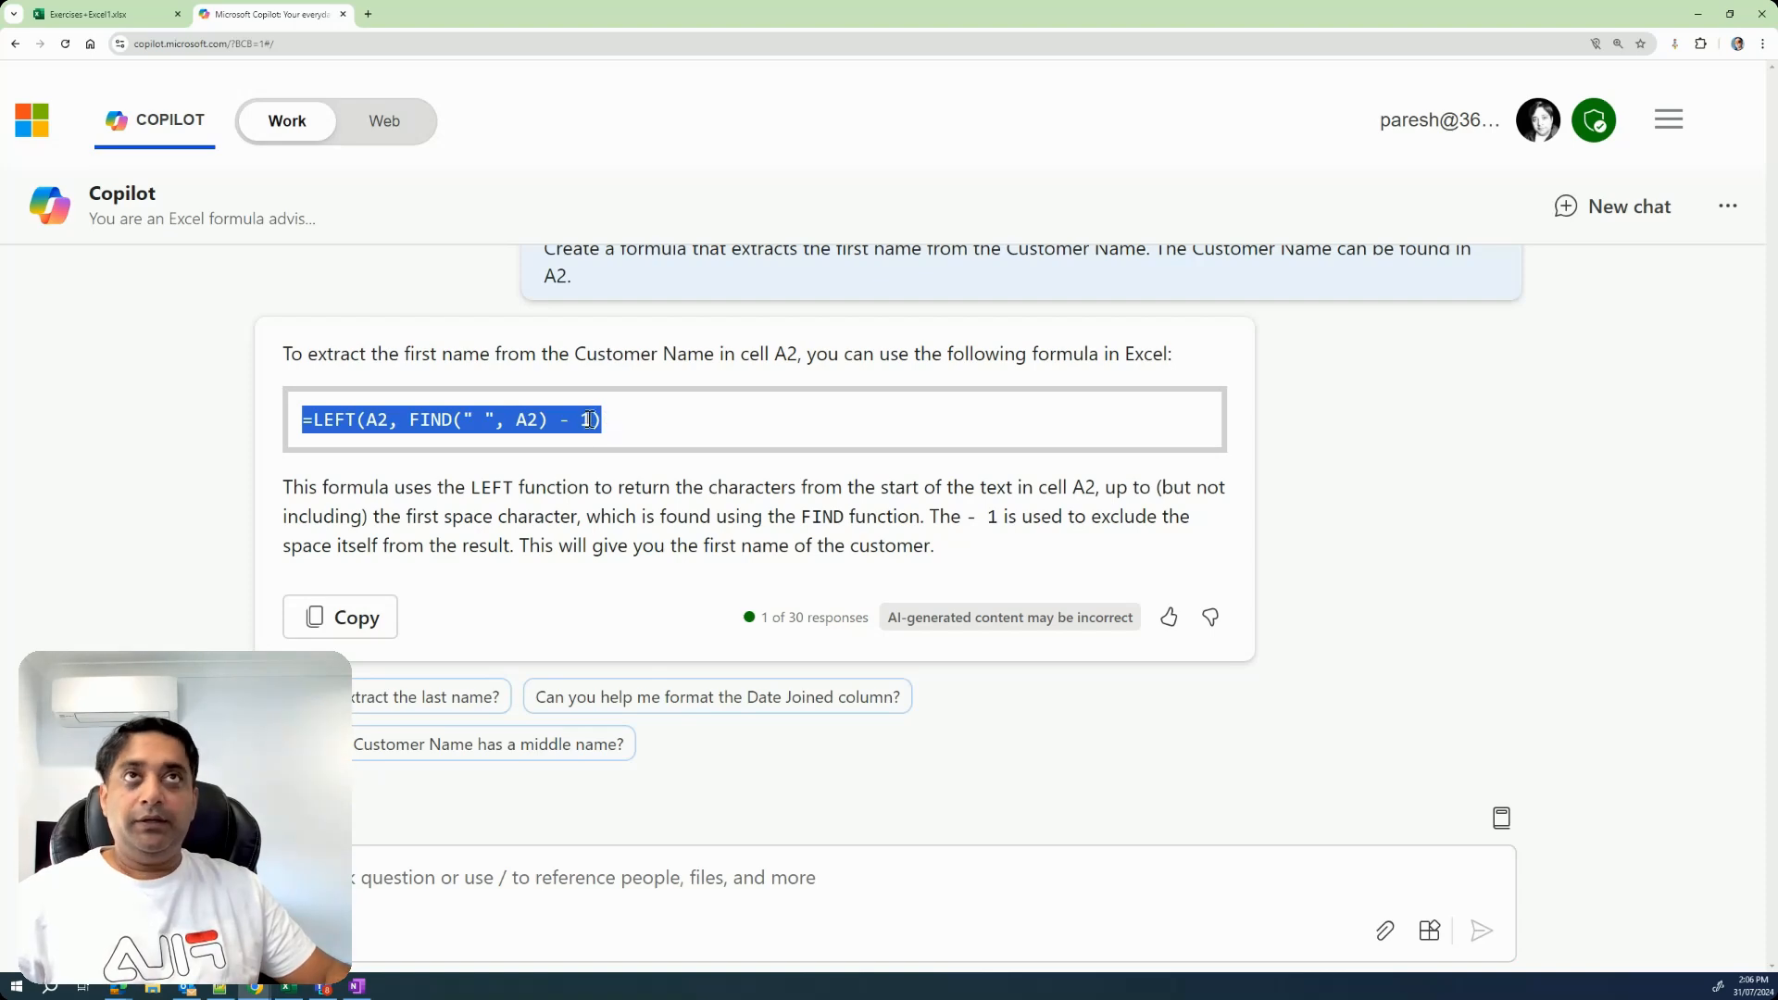
pyautogui.click(126, 14)
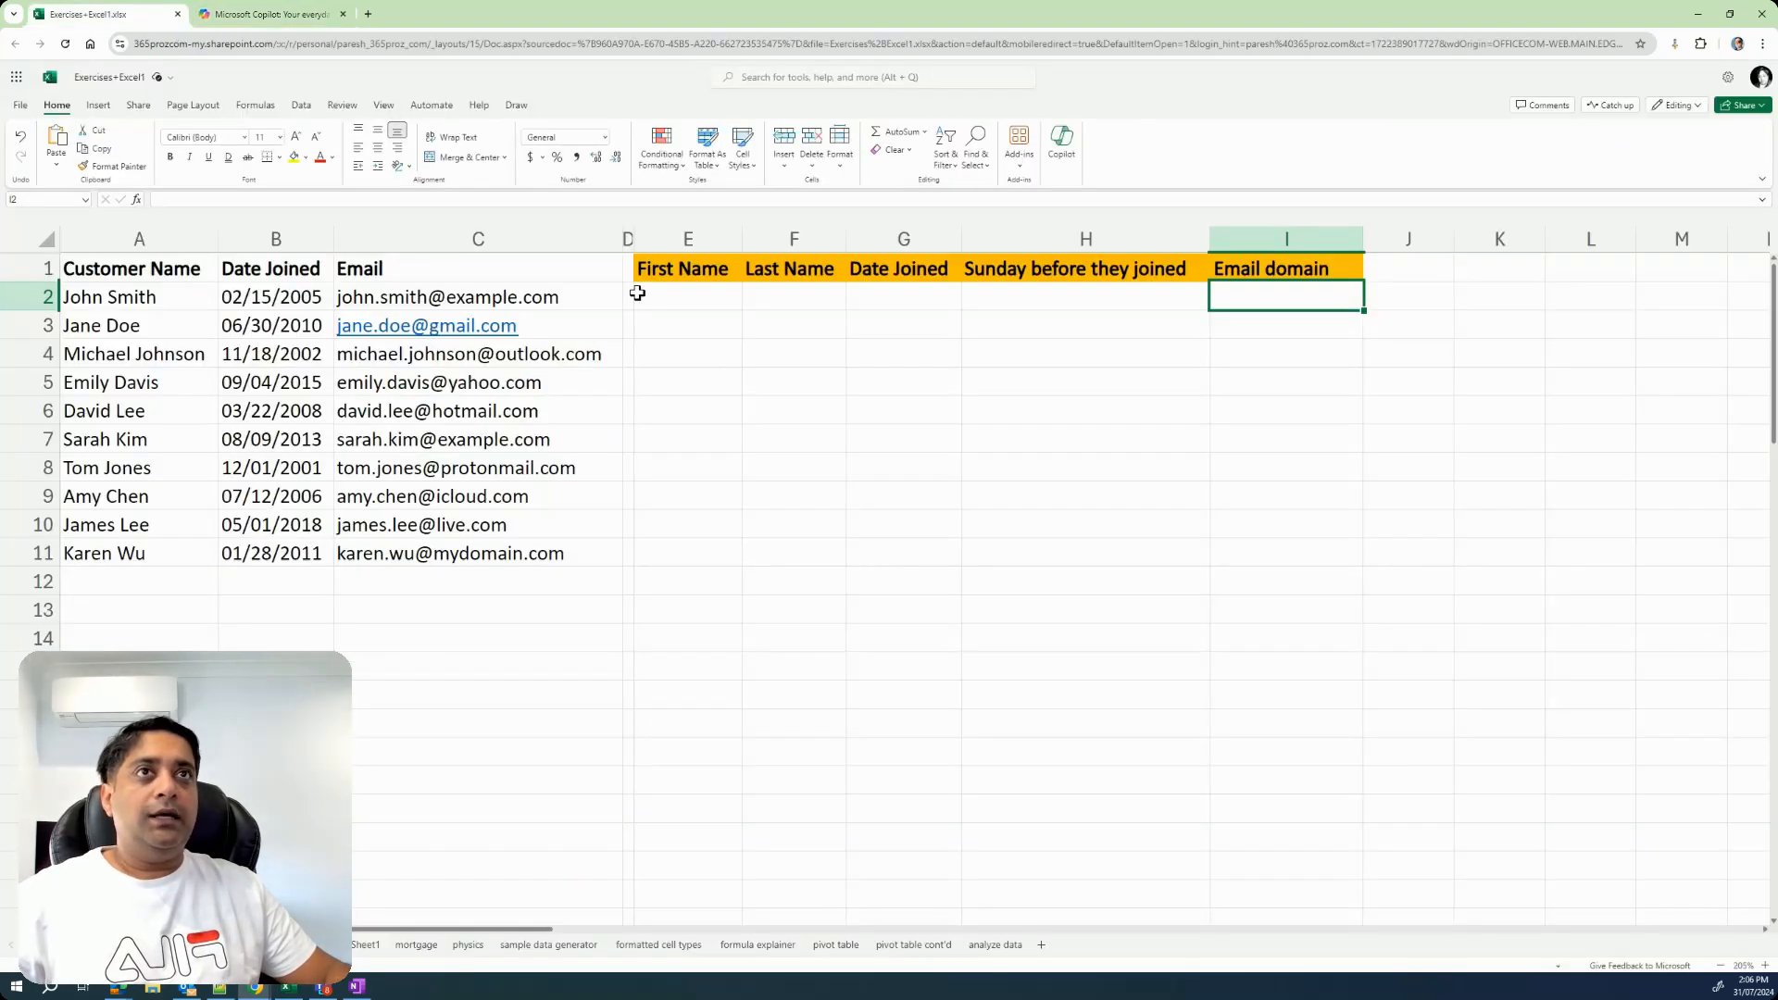
pyautogui.click(693, 293)
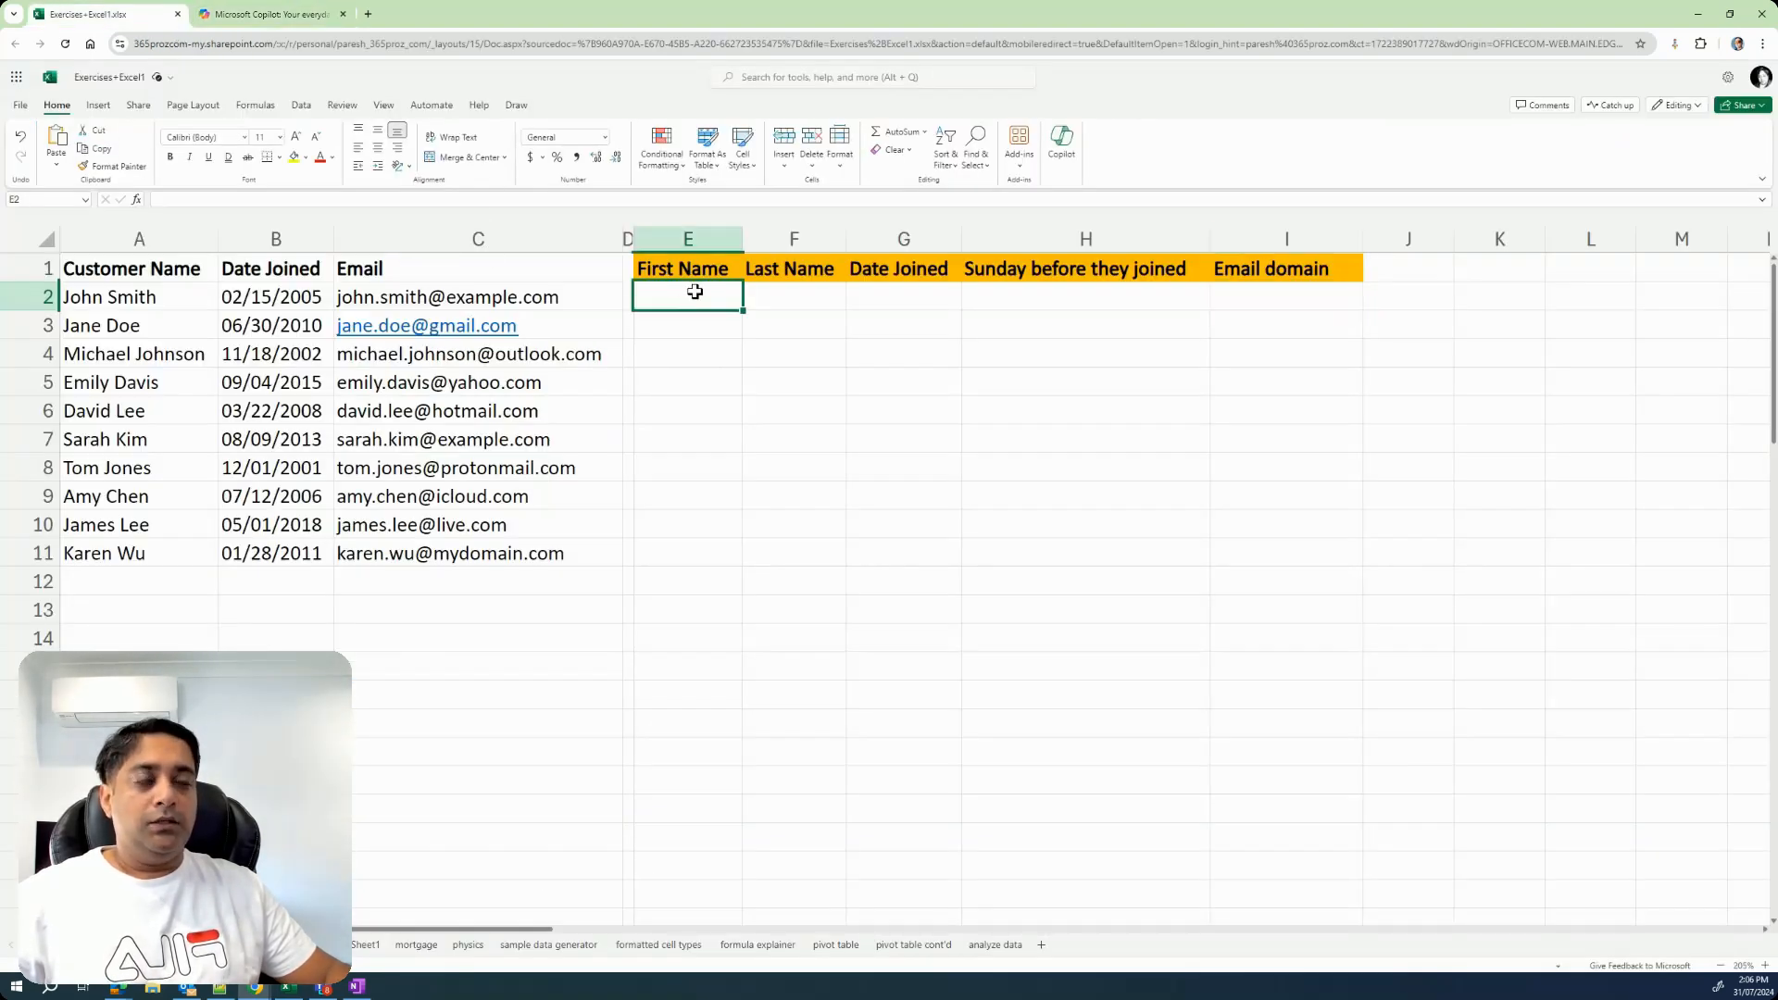
pyautogui.click(542, 200)
pyautogui.hotkey('ctrl', 'v')
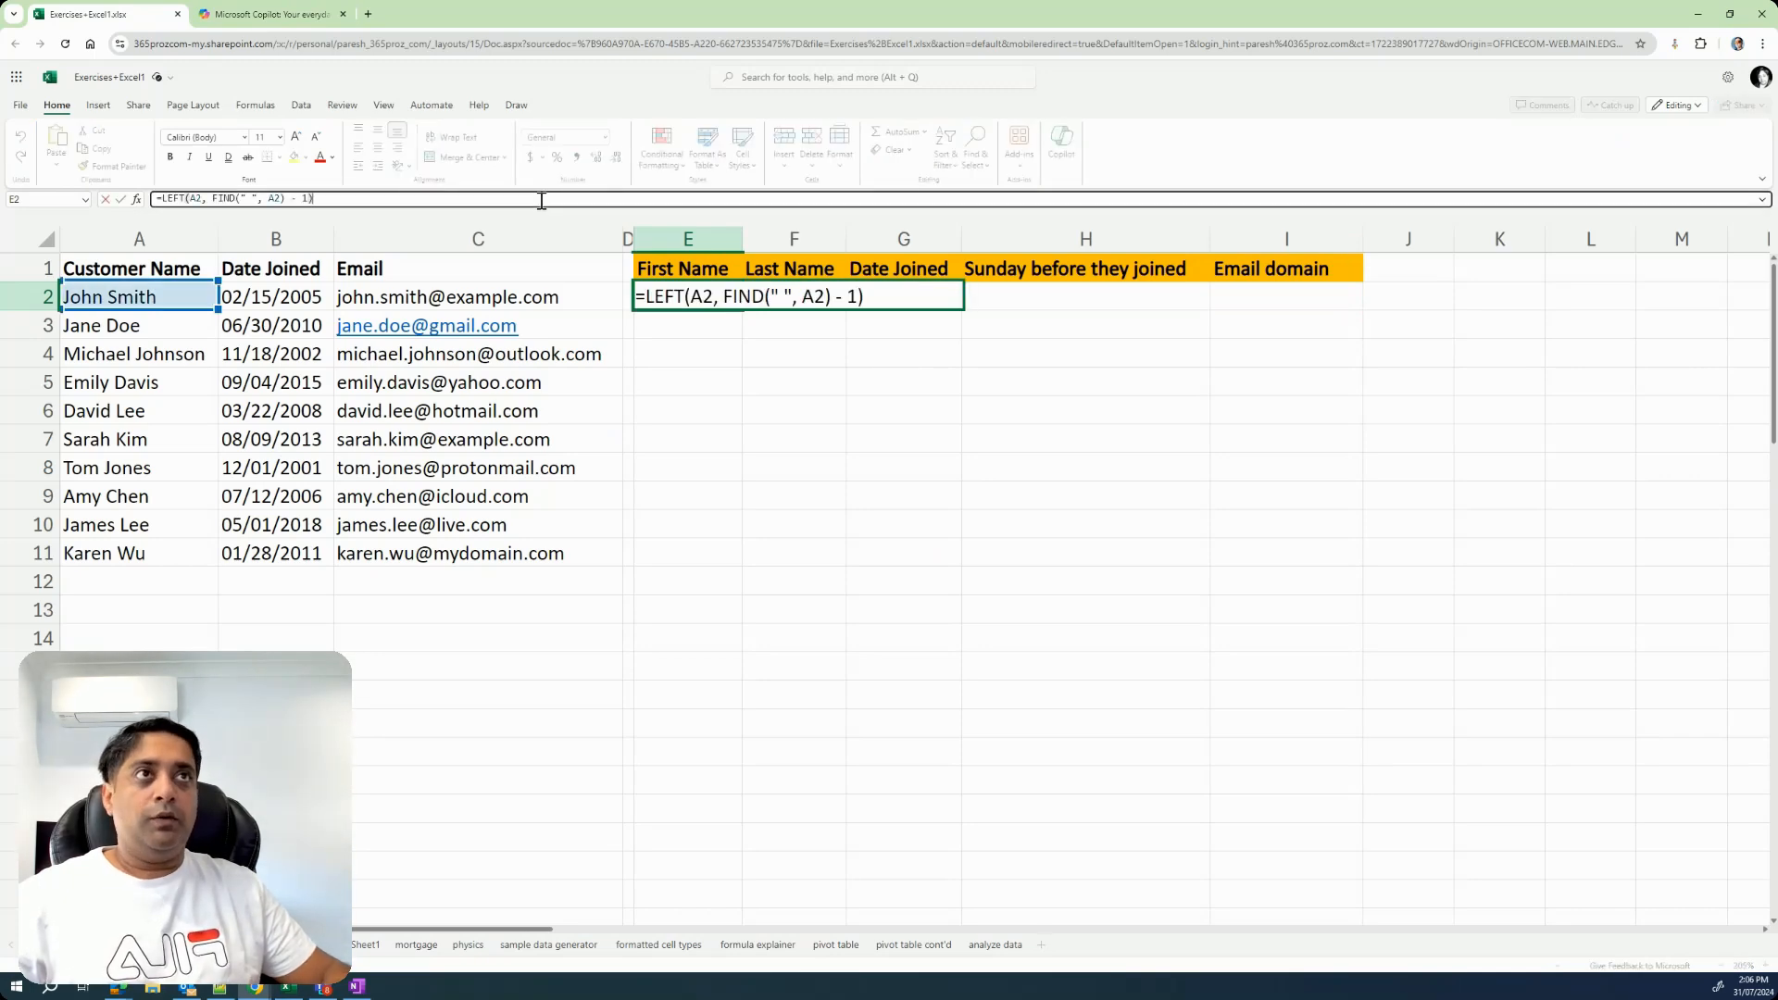
pyautogui.press('Return')
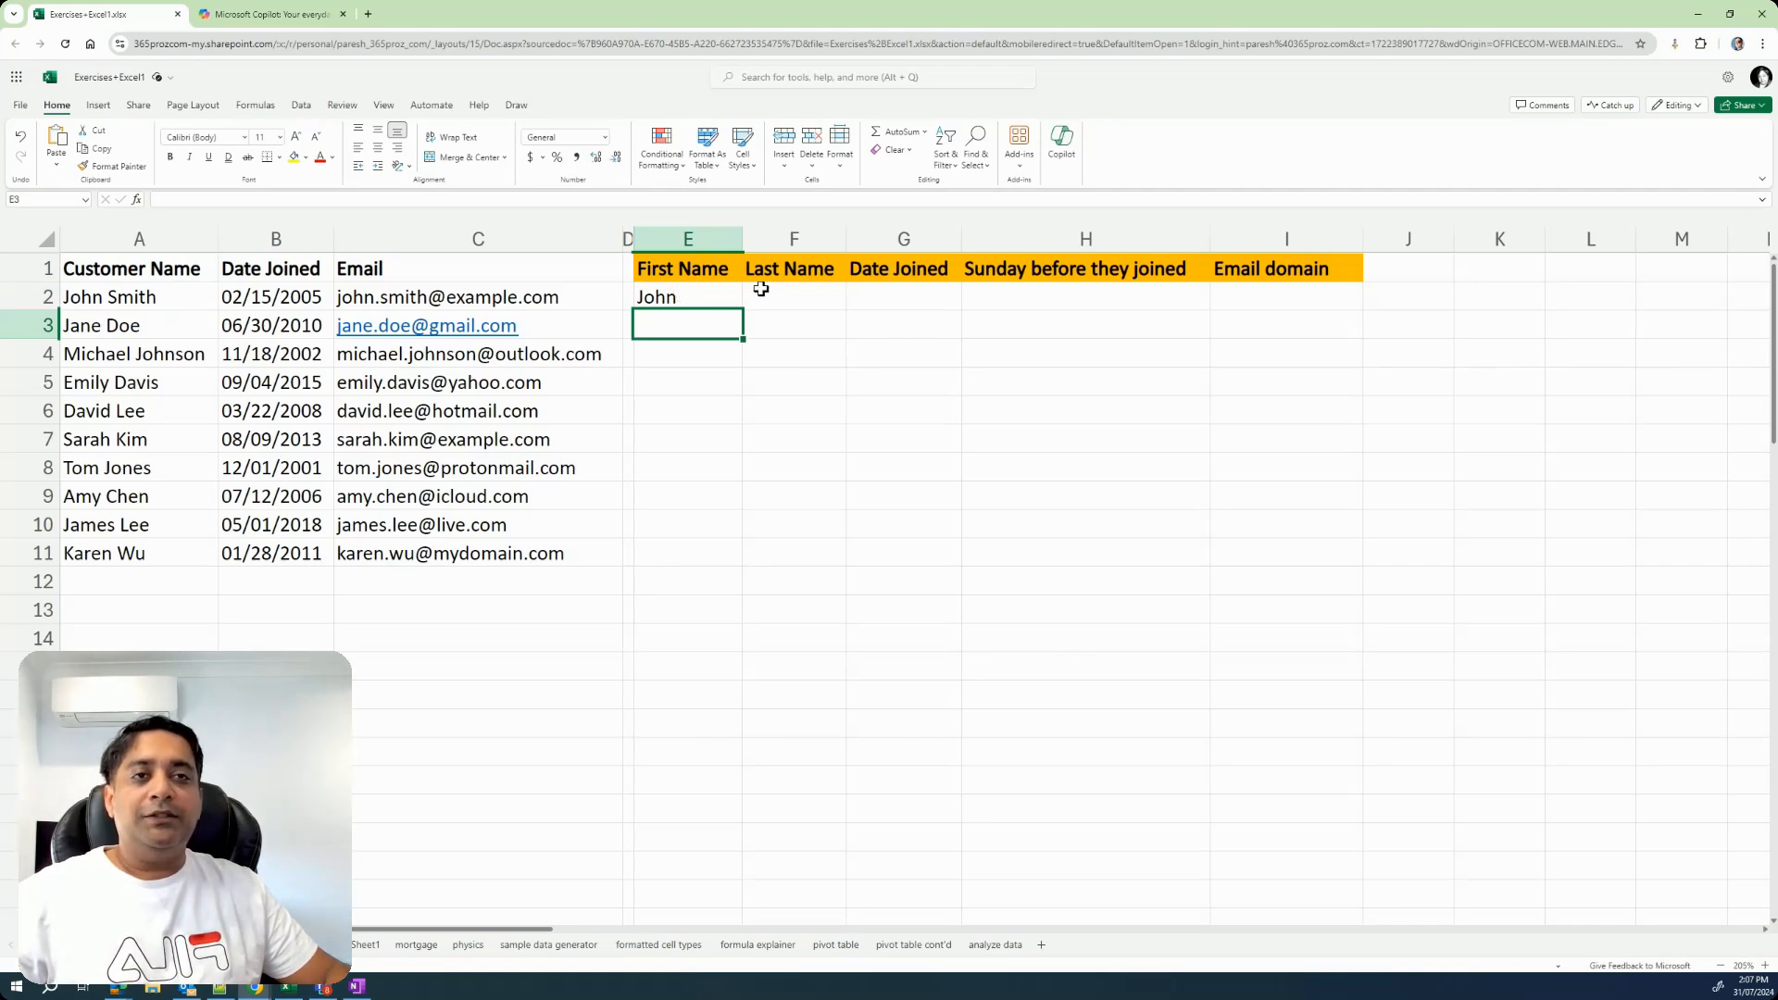
# Return to Copilot and send the follow-up request "Do the same thing for Last Name.".
pyautogui.click(278, 14)
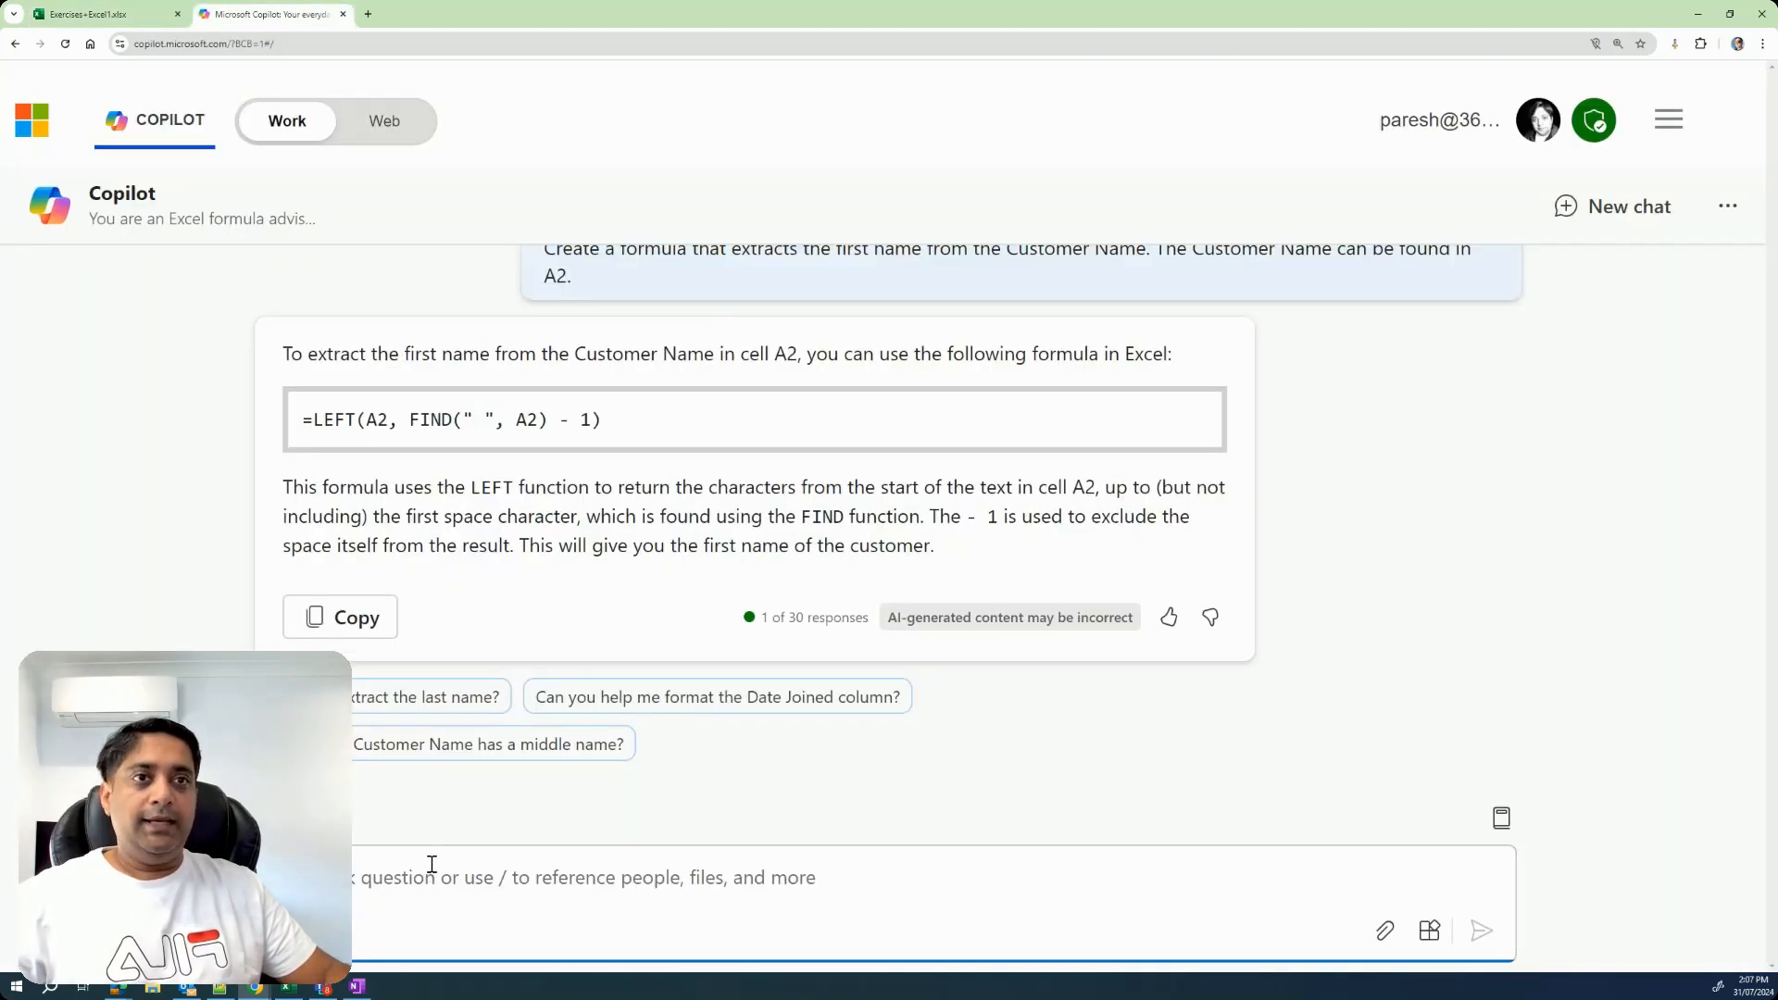
pyautogui.hotkey('ctrl', 'v')
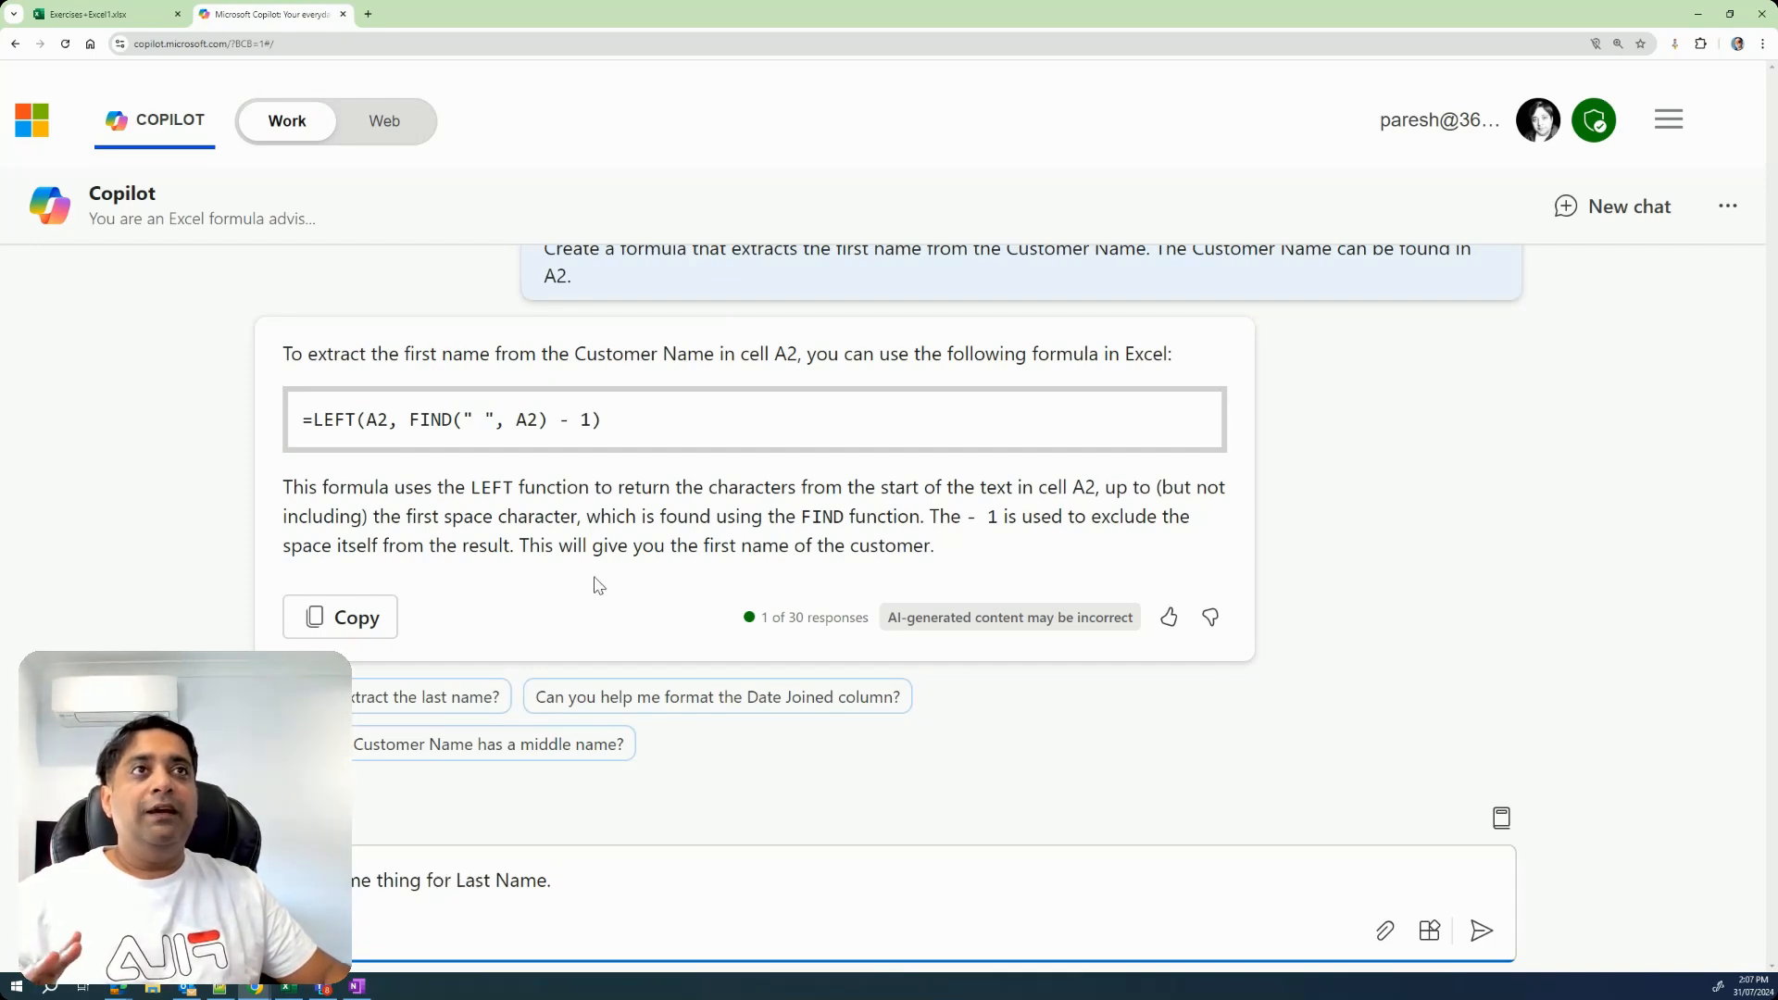
pyautogui.scroll(2, 716, 283)
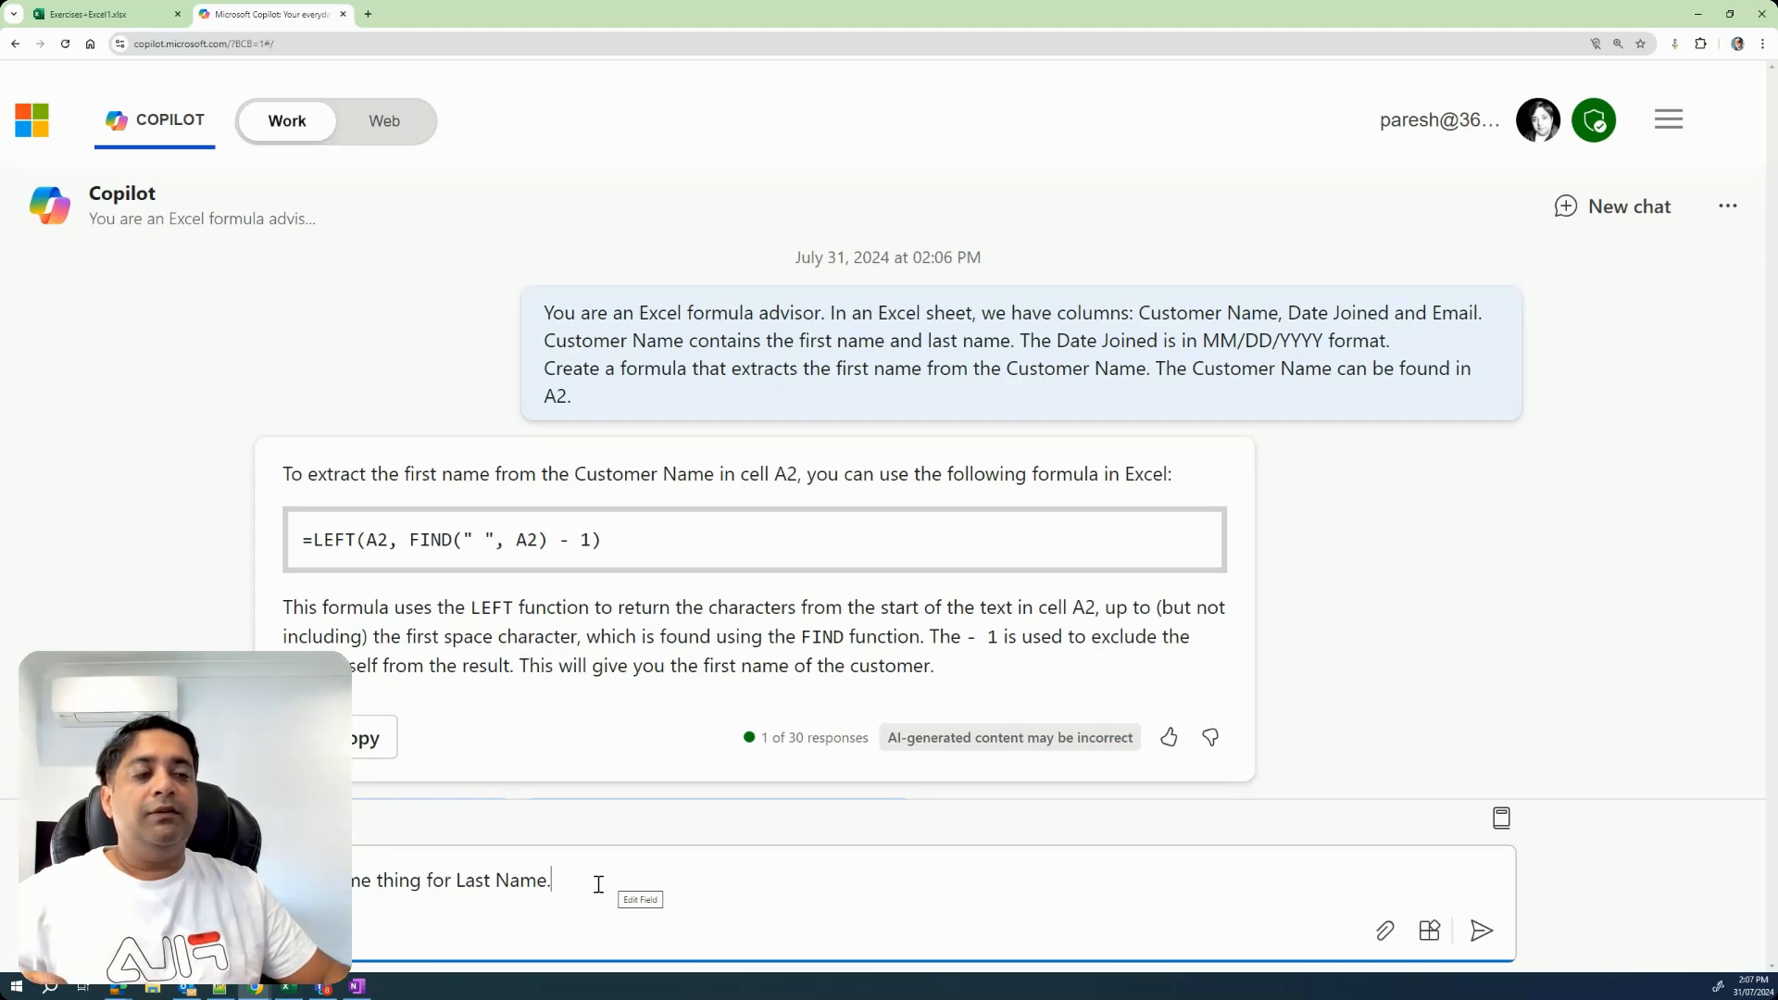
pyautogui.click(1481, 930)
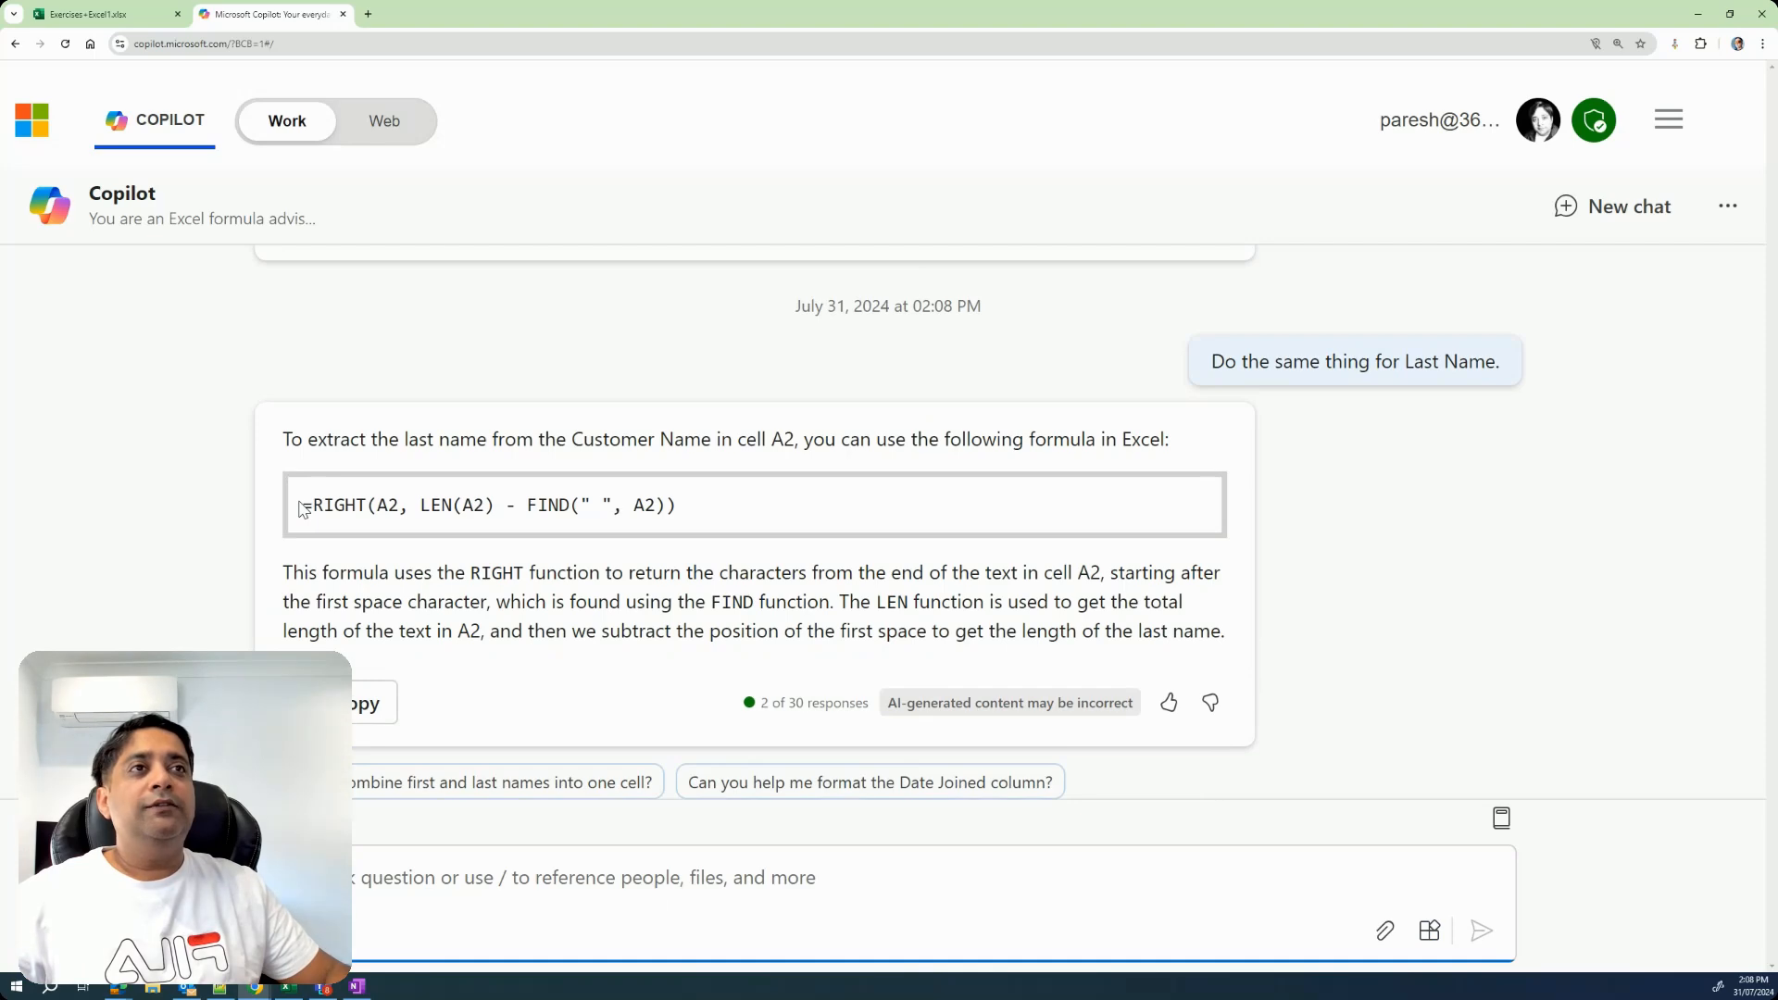
# Copy Copilot's formula =RIGHT(A2, LEN(A2) - FIND(" ", A2)) into cell F2 of the Excel sheet.
pyautogui.tripleClick(304, 509)
pyautogui.hotkey('ctrl', 'c')
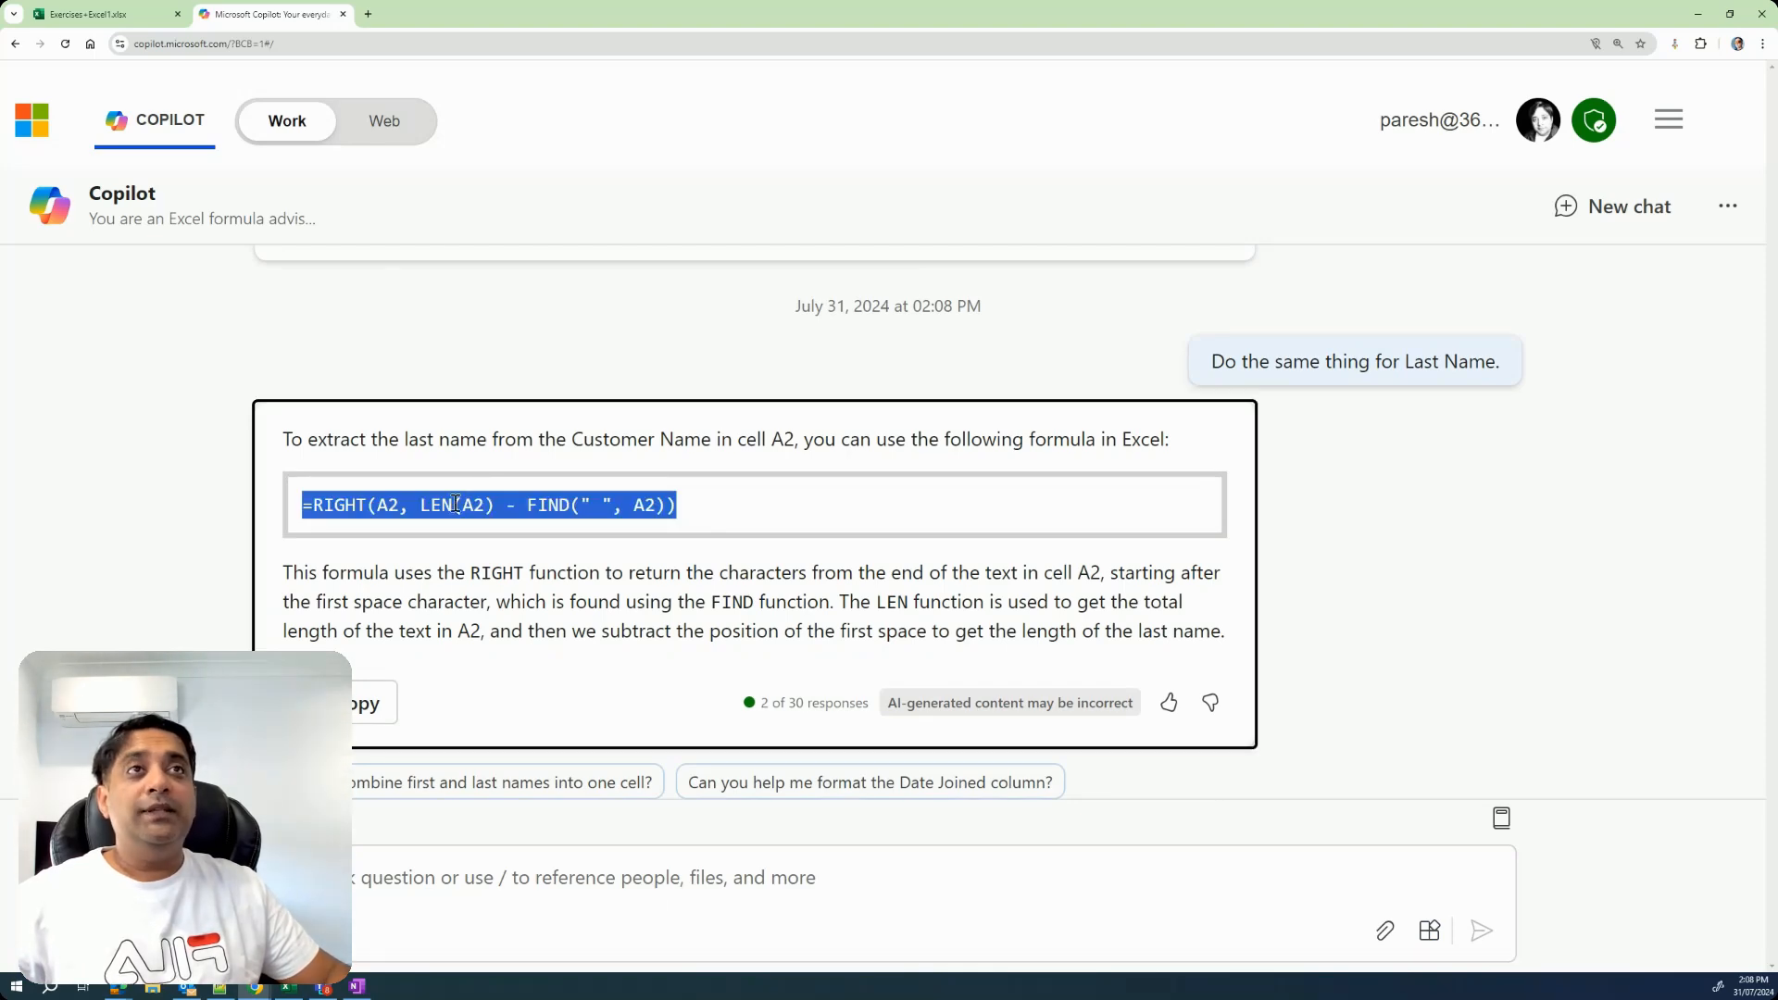
pyautogui.click(120, 13)
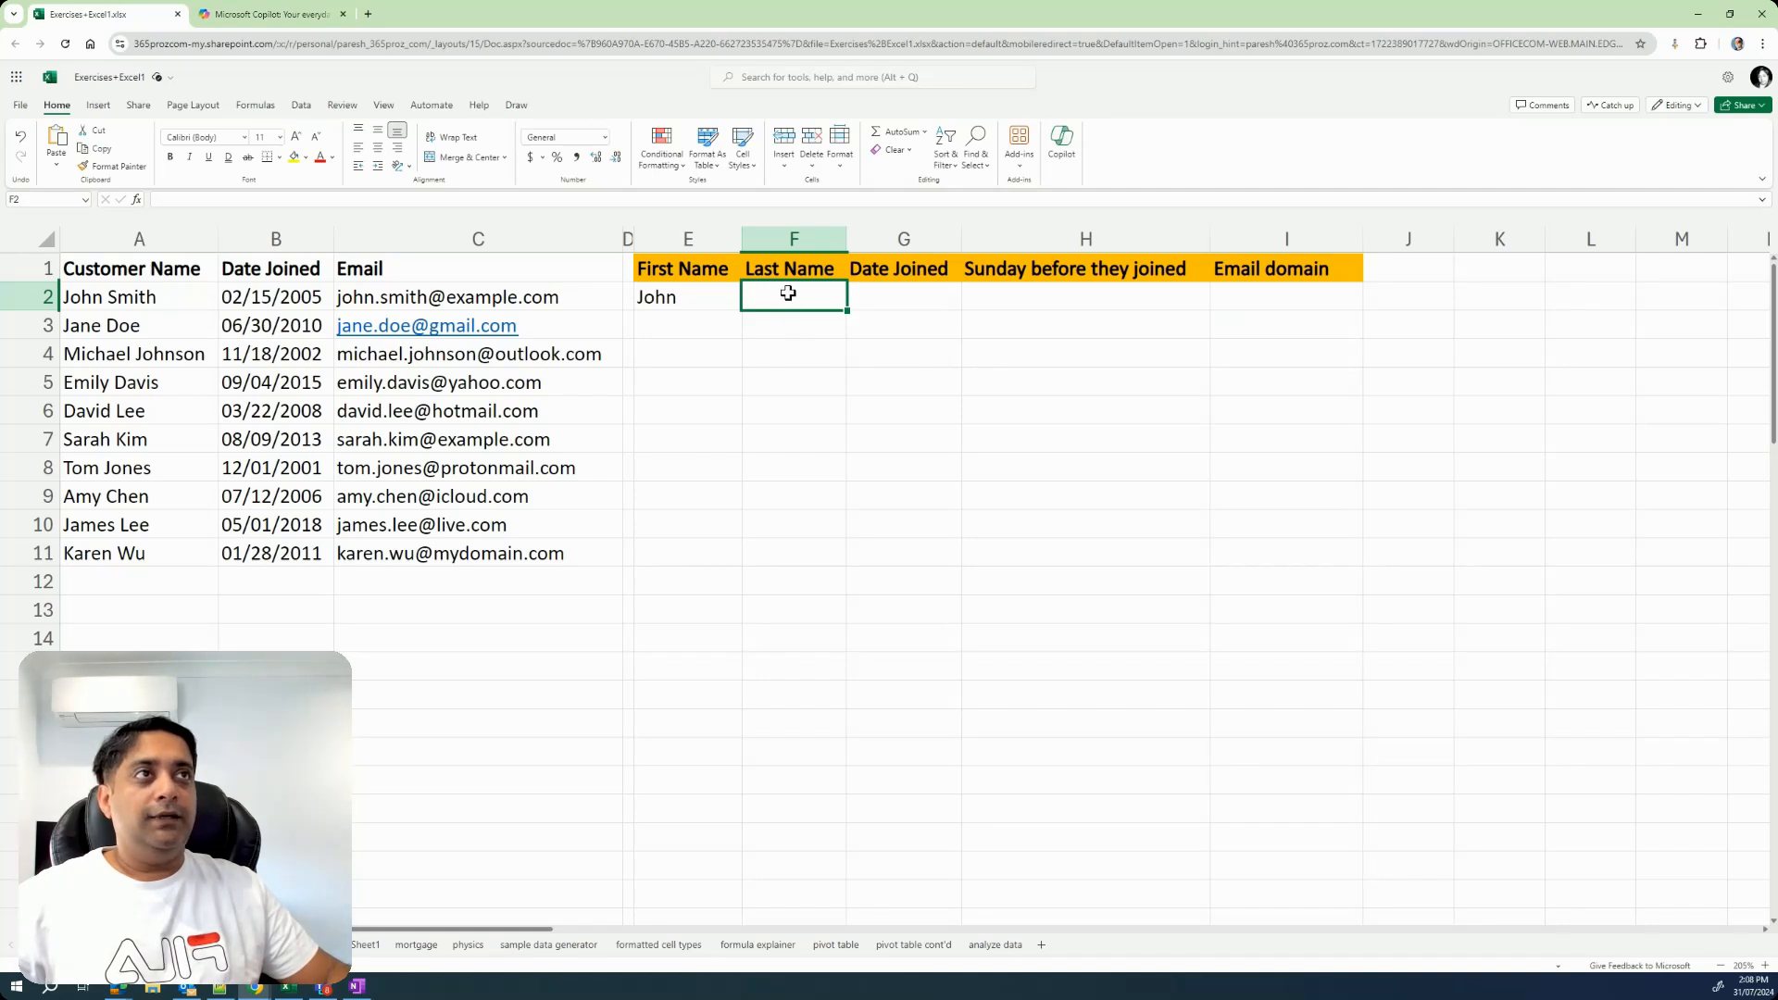
pyautogui.doubleClick(788, 293)
pyautogui.hotkey('ctrl', 'v')
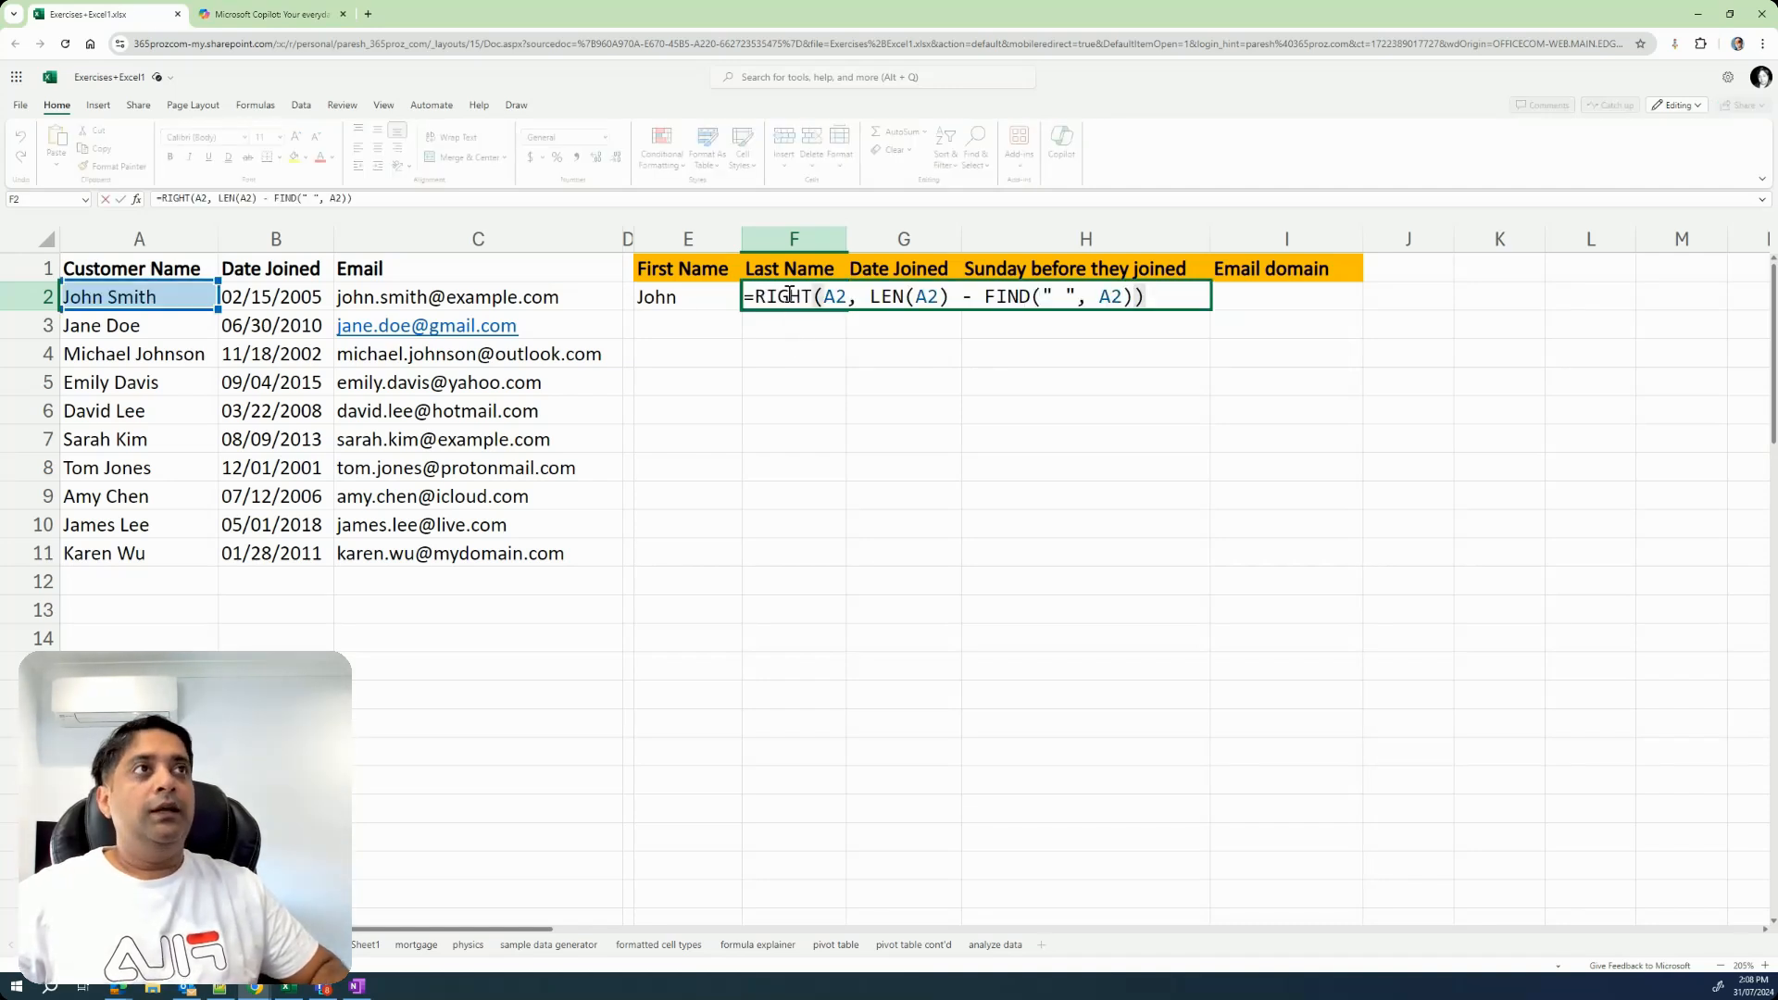
pyautogui.press('Return')
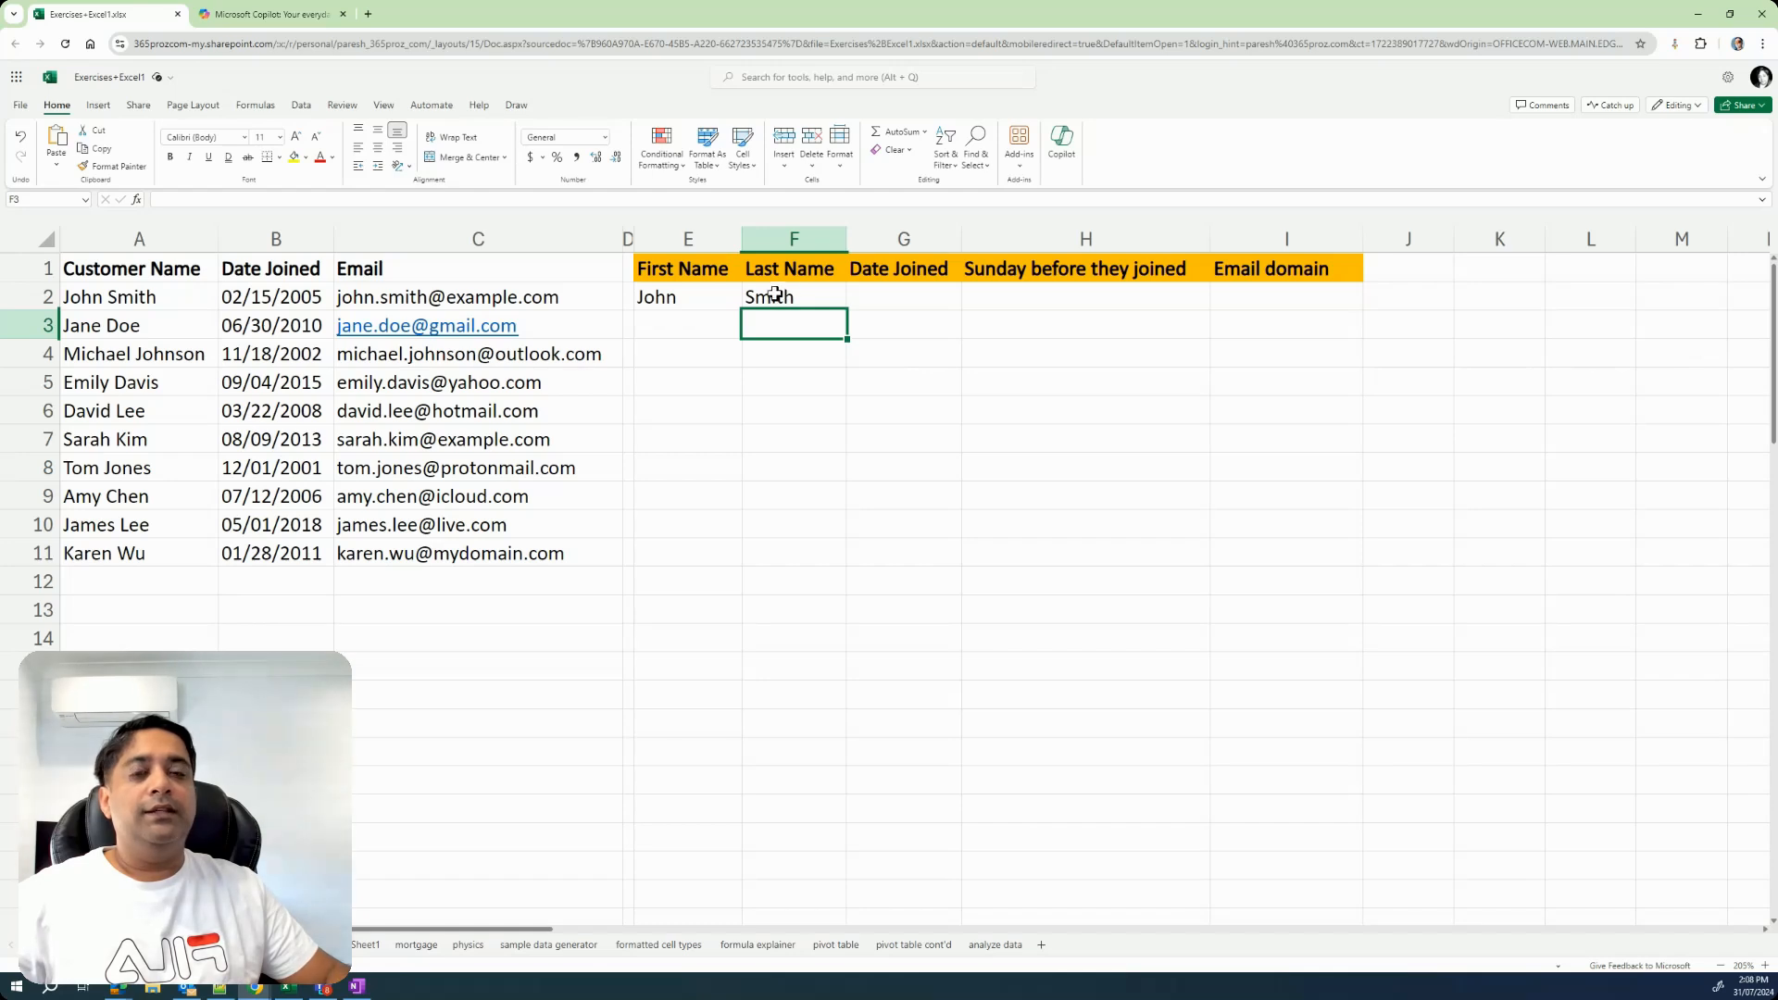
pyautogui.click(774, 295)
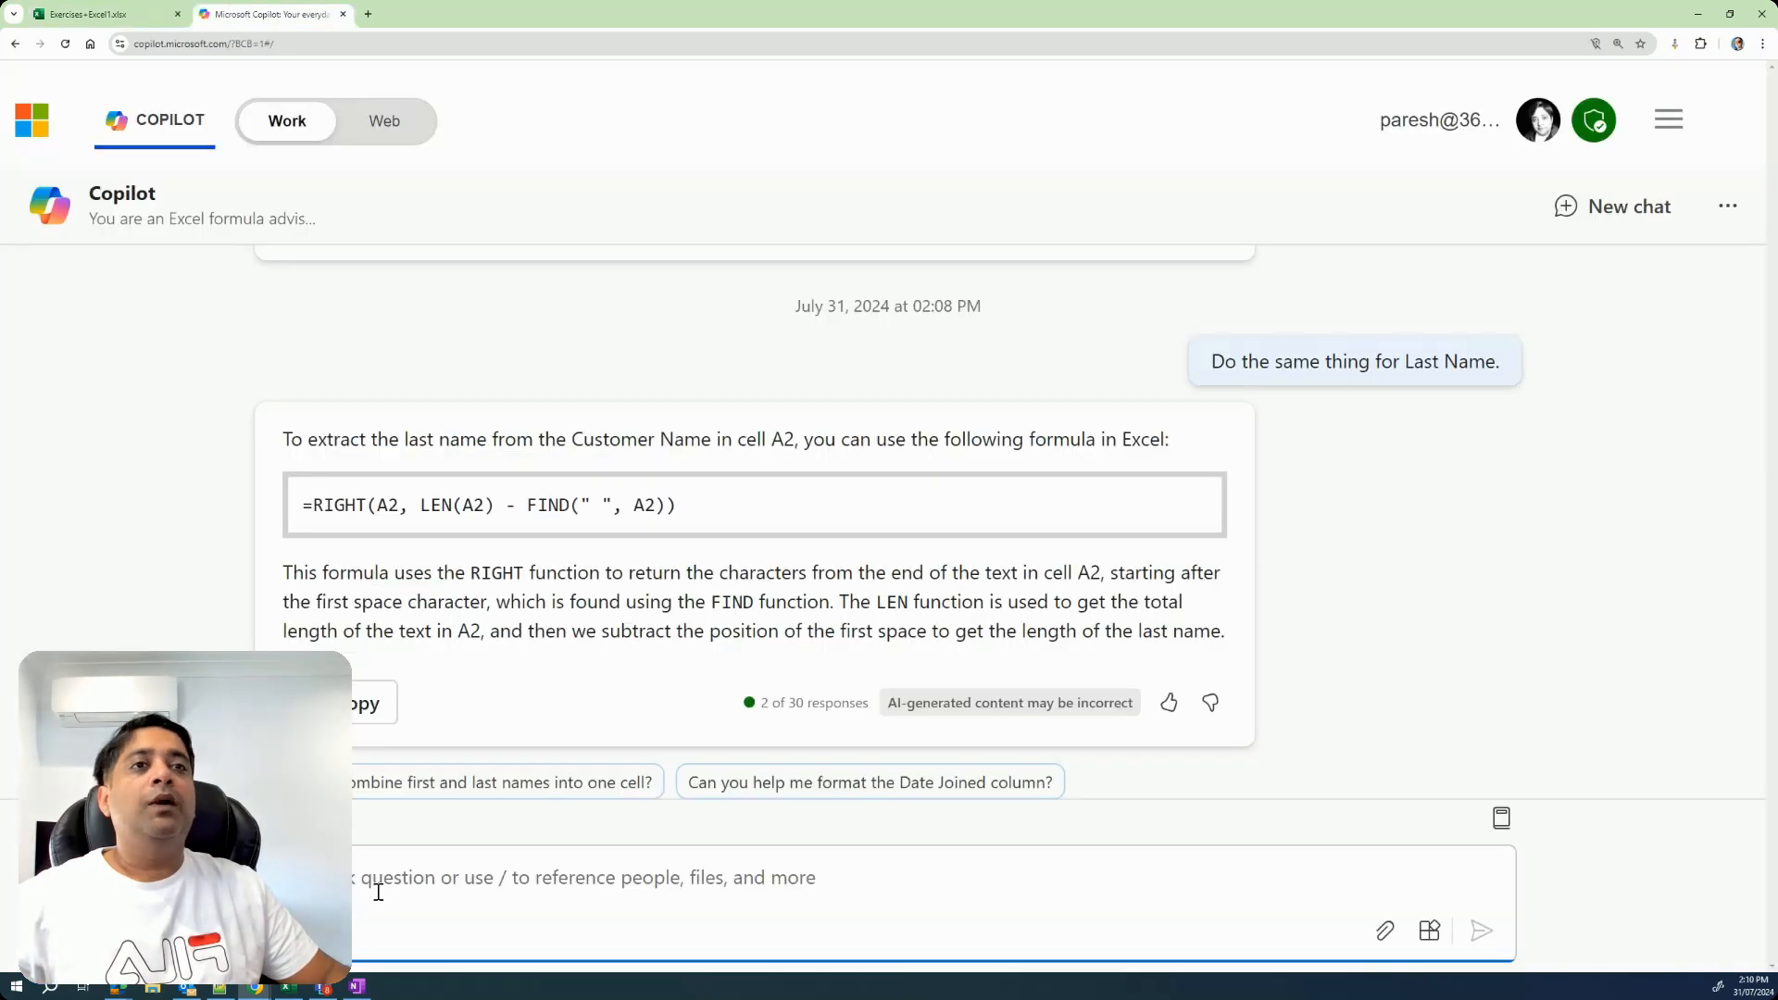
# Ask Copilot for a formula that gives the Date Joined in cell B2 in YYYY/MM/DD format.
pyautogui.write('Create a formula that gives me the date in YYYY/MM.DD format from the Date Joined, which can be found in cell B2.')
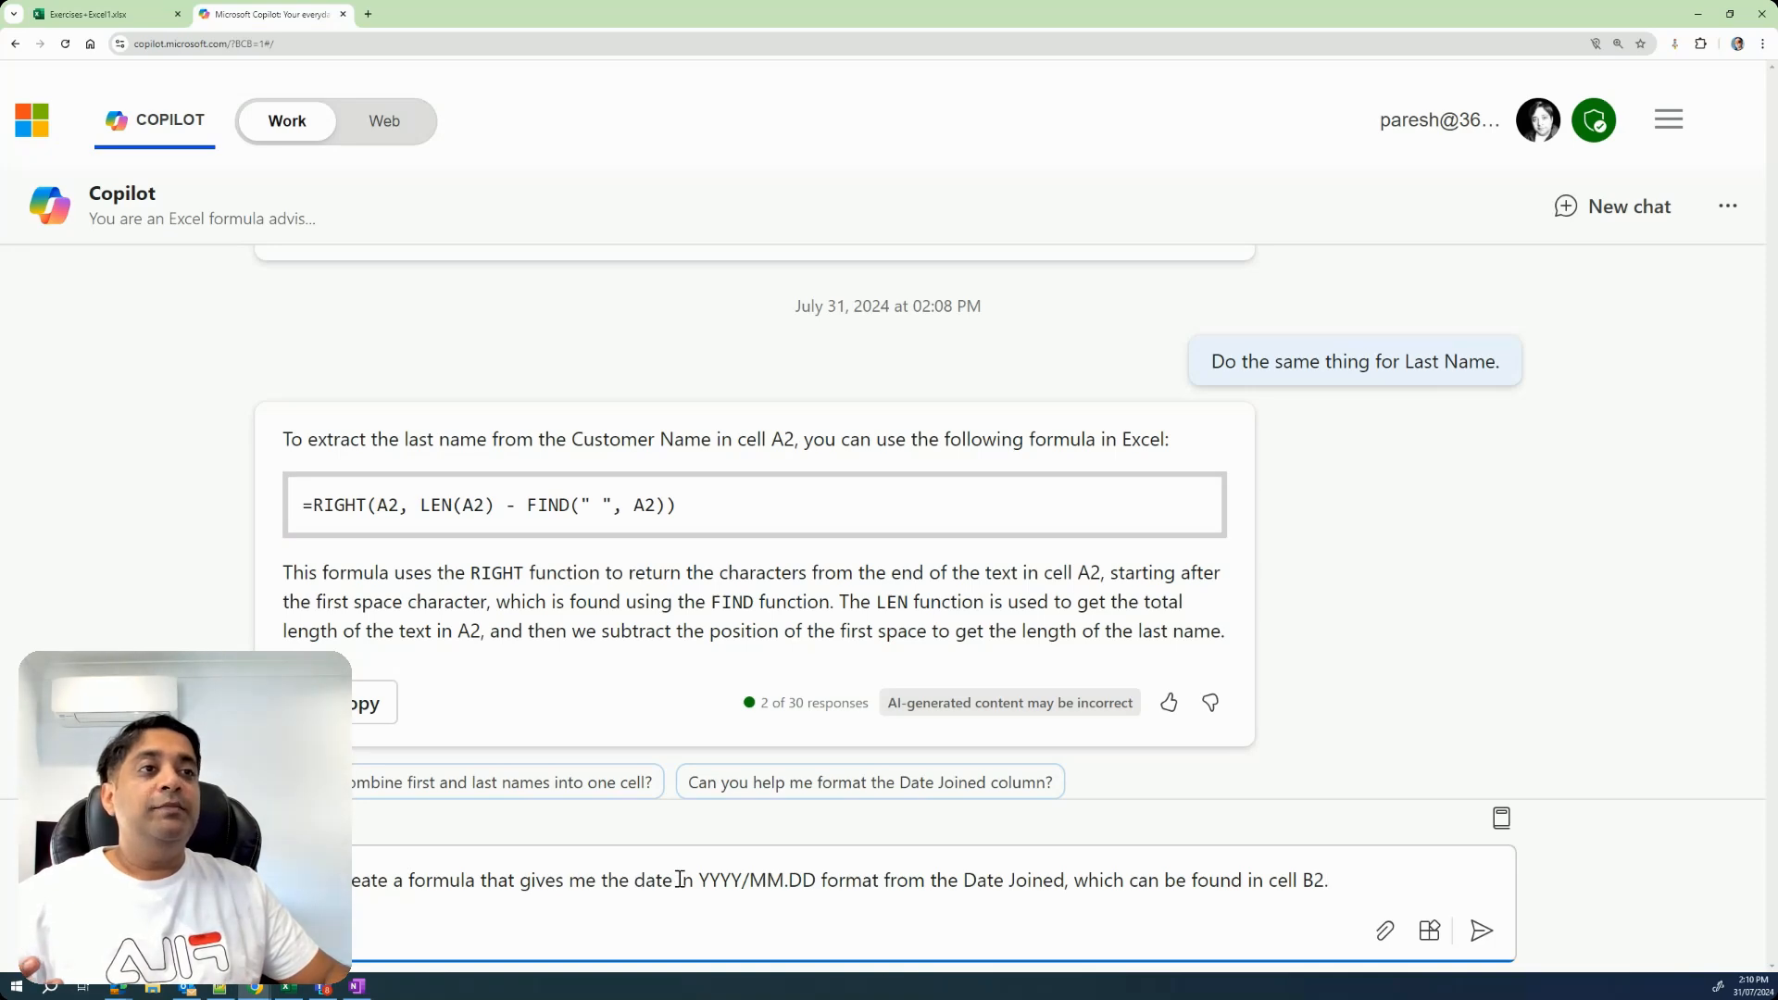
pyautogui.click(789, 880)
pyautogui.press('BackSpace')
pyautogui.write('/')
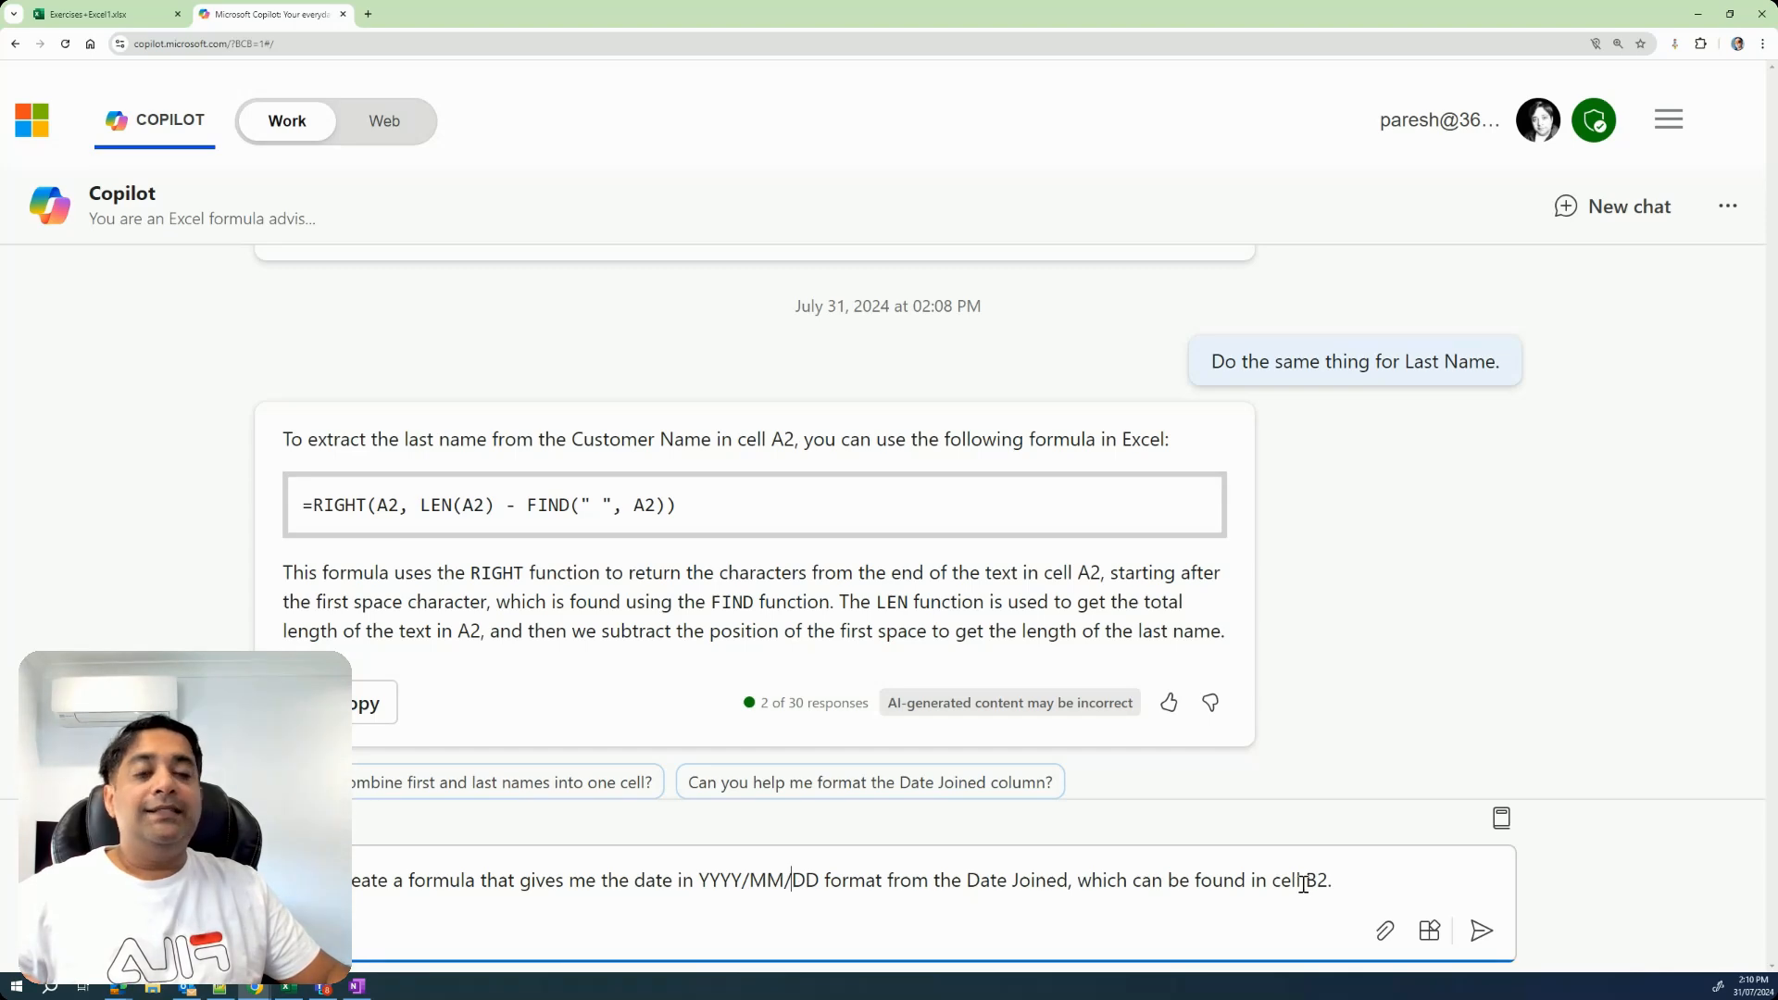
pyautogui.click(1481, 933)
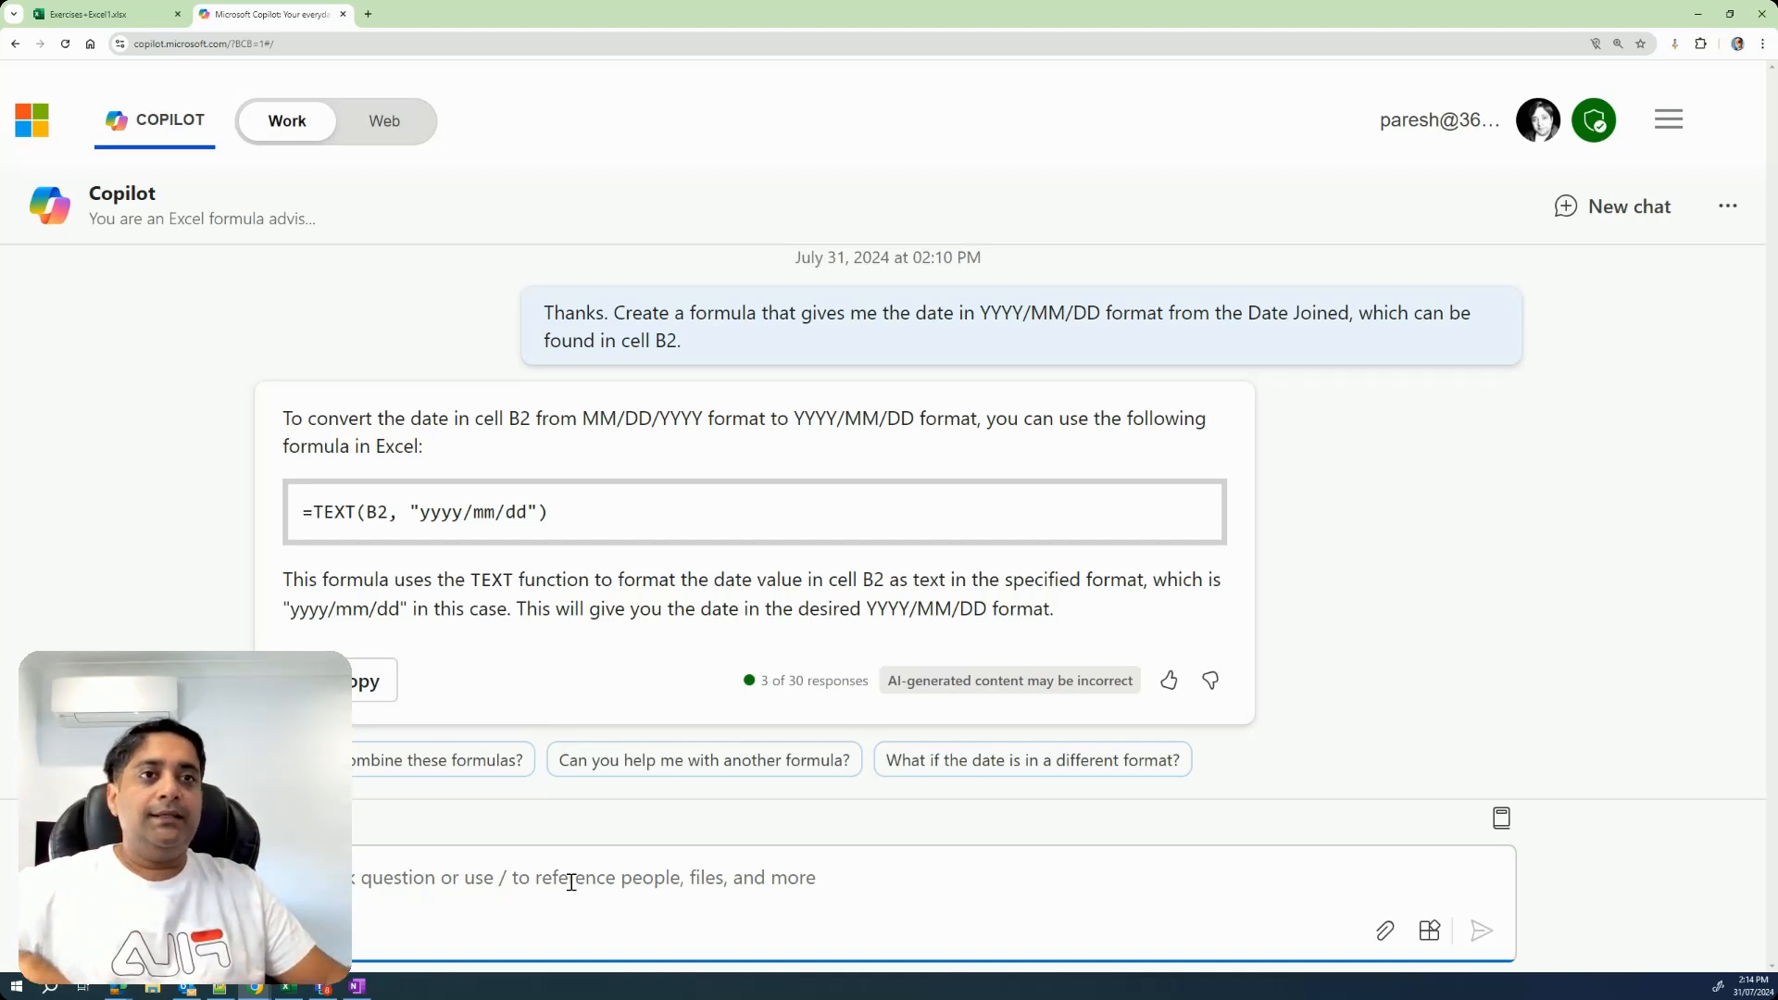
# Tell Copilot the formula did not work because Date Joined is not in Excel date format, and request left and Right functions instead.
pyautogui.hotkey('ctrl', 'v')
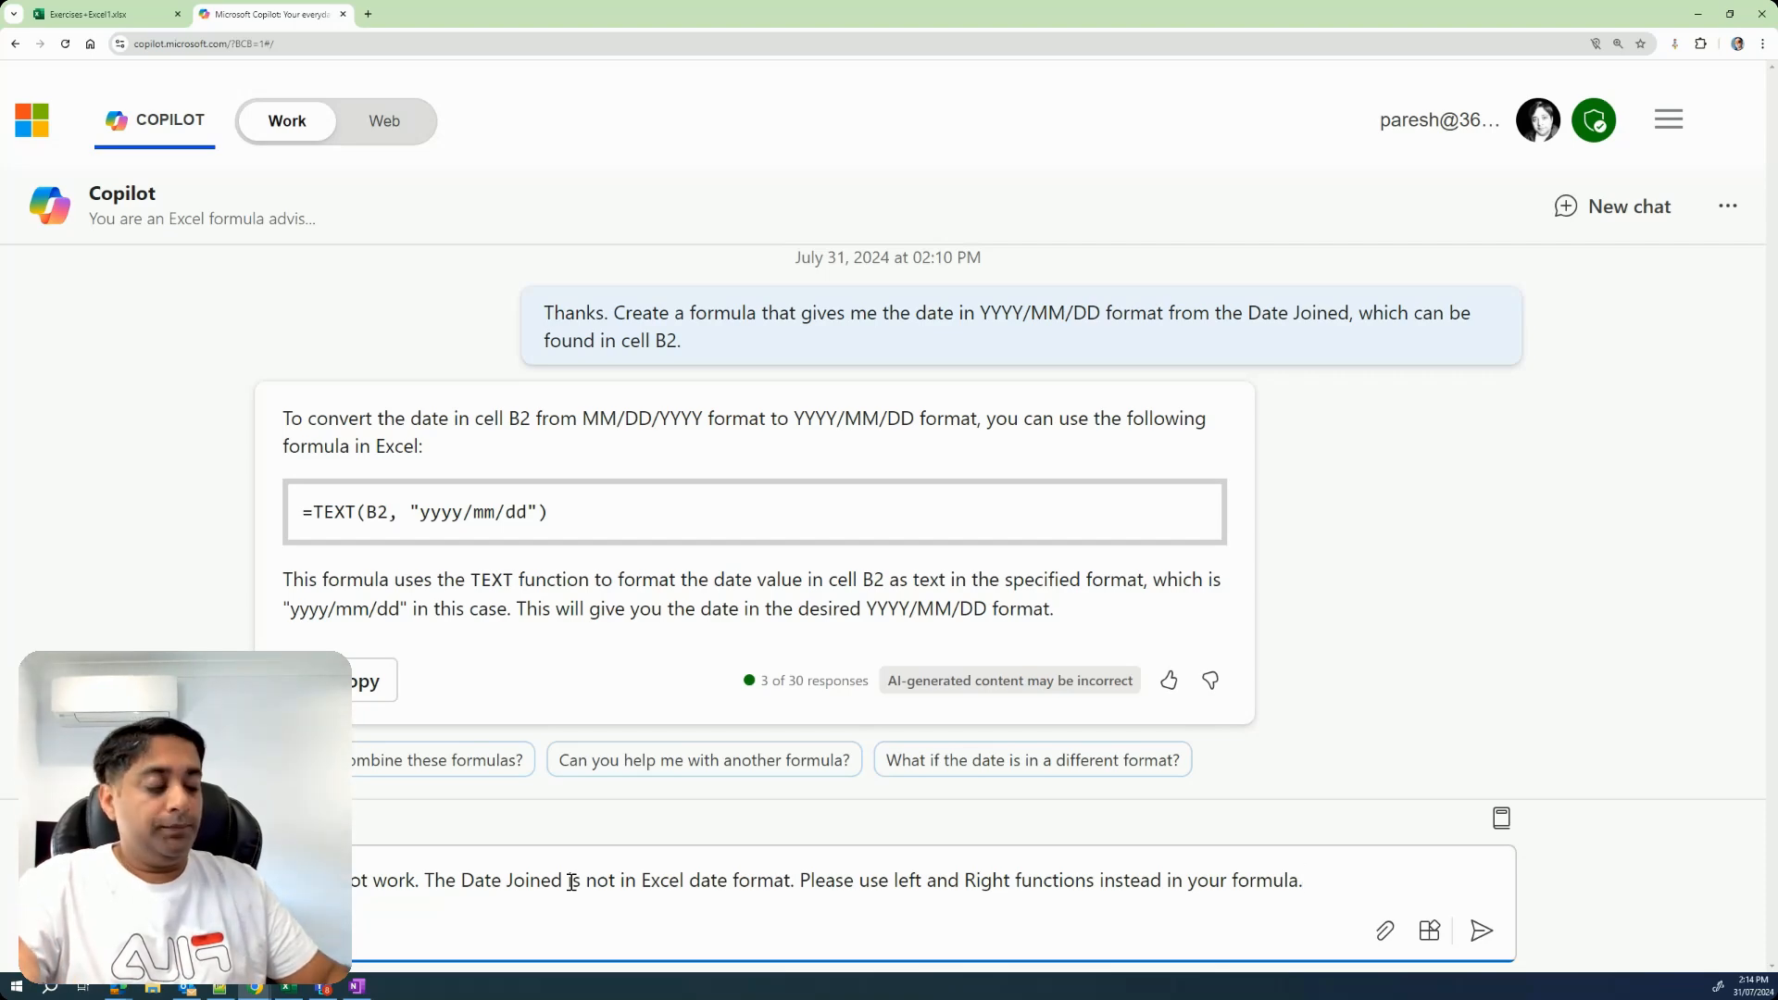
pyautogui.press('Return')
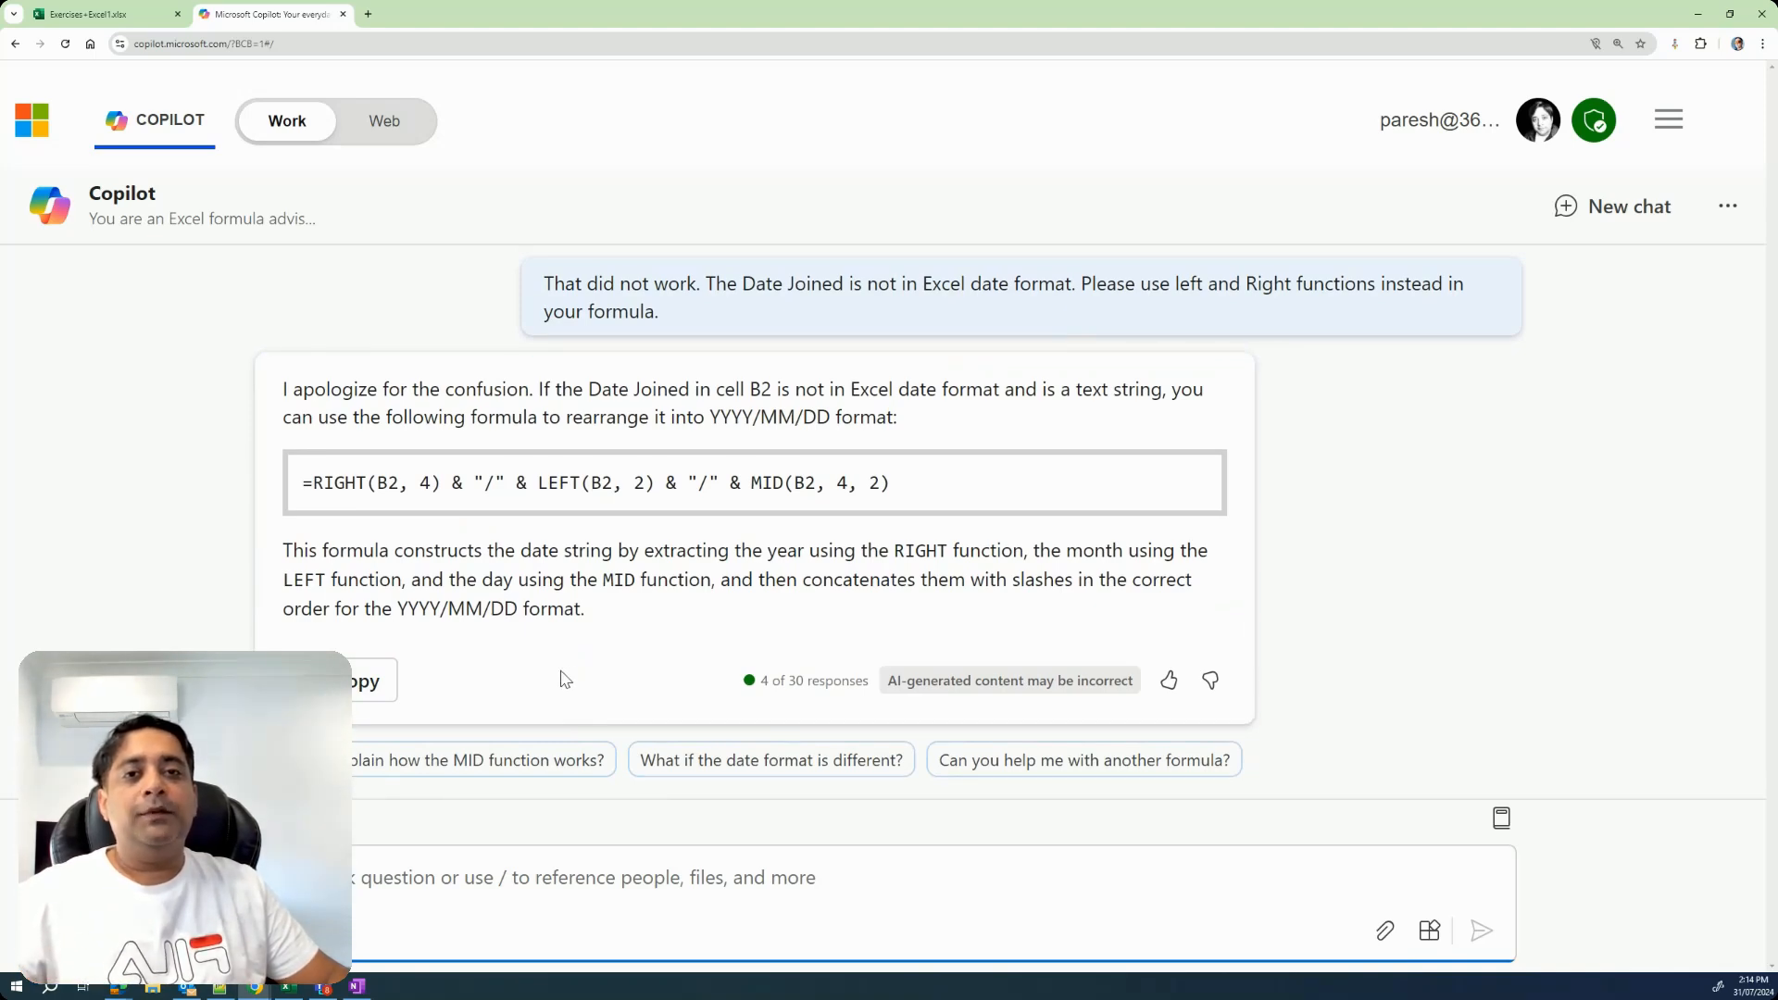
# Copy Copilot's formula =RIGHT(B2, 4) & "/" & LEFT(B2, 2) & "/" & MID(B2, 4, 2) into cell G2 of the Excel sheet.
pyautogui.moveTo(302, 482); pyautogui.dragTo(887, 486)
pyautogui.hotkey('ctrl', 'c')
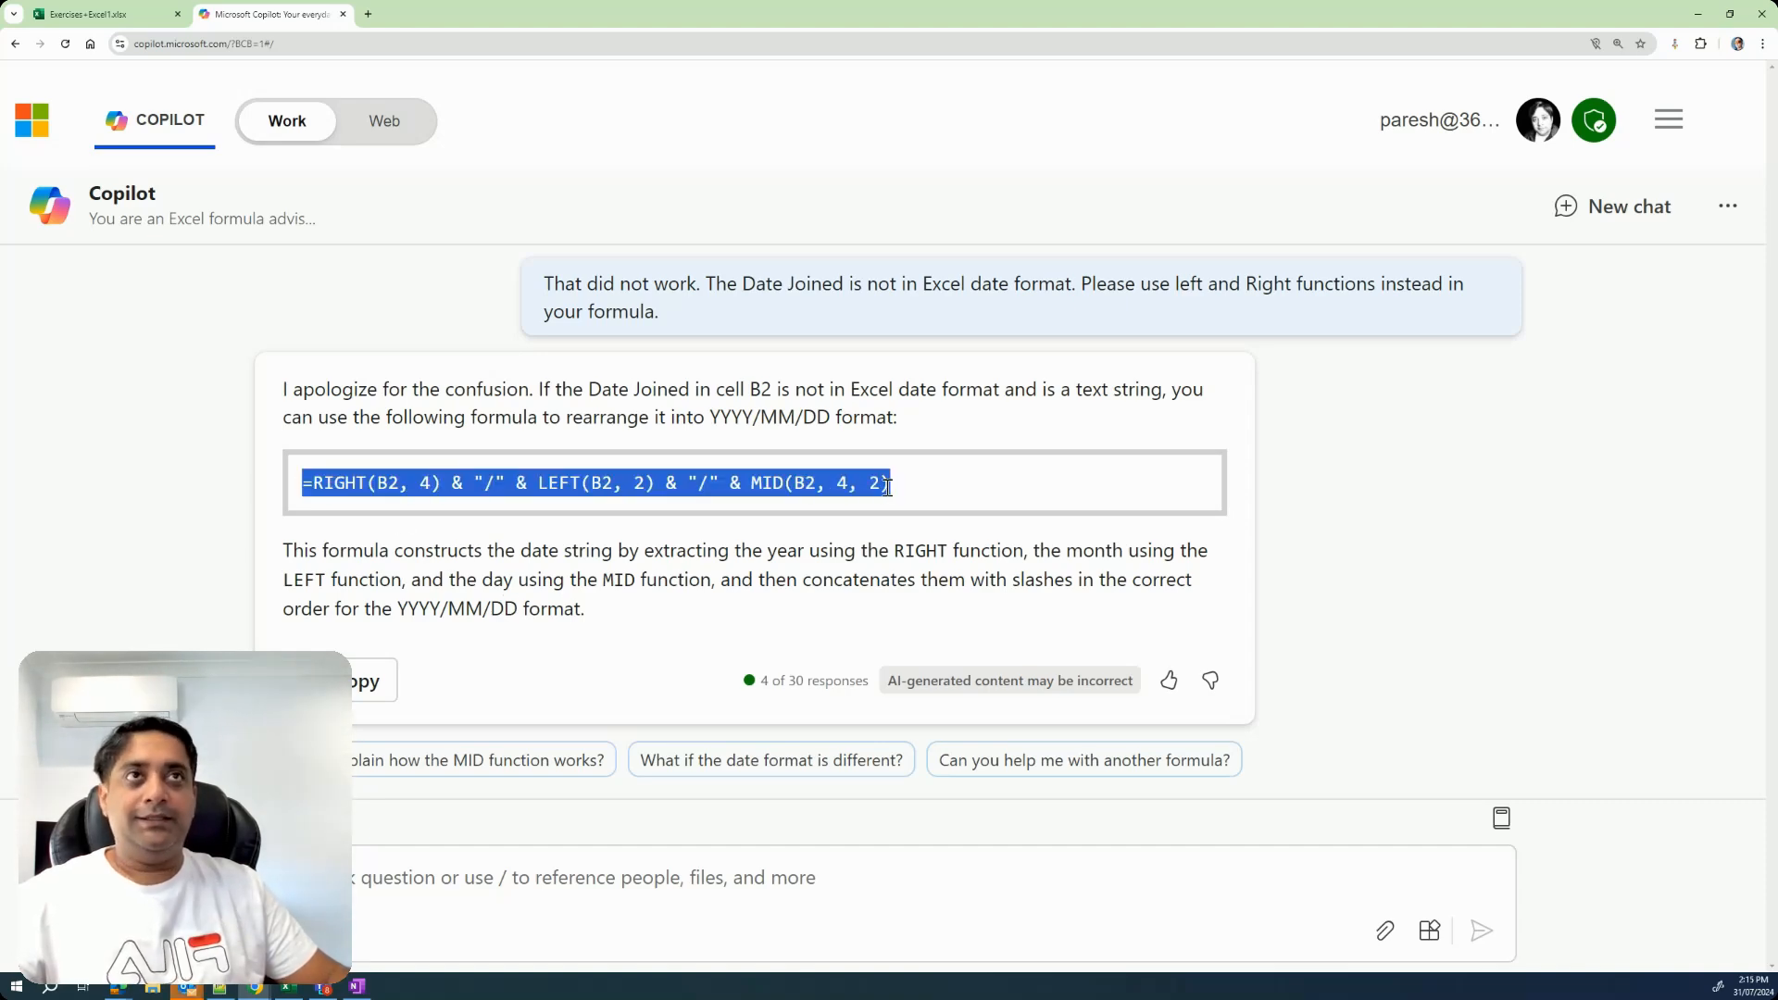
pyautogui.click(153, 13)
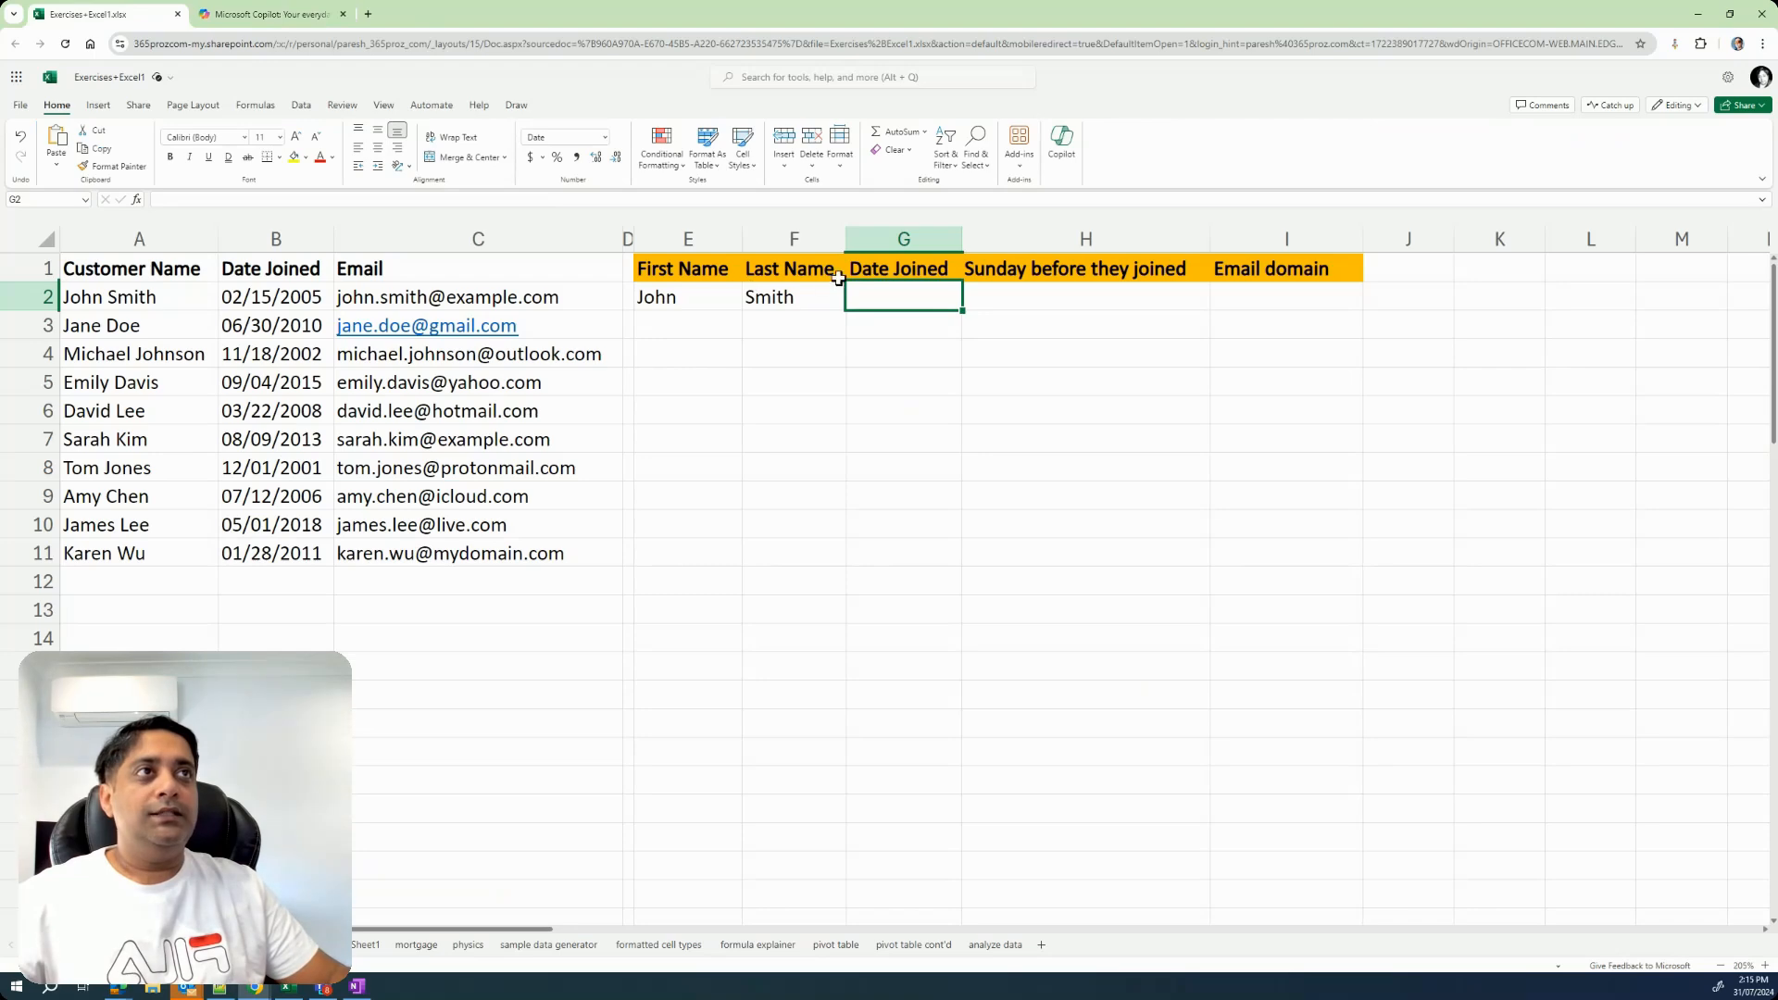
pyautogui.doubleClick(884, 297)
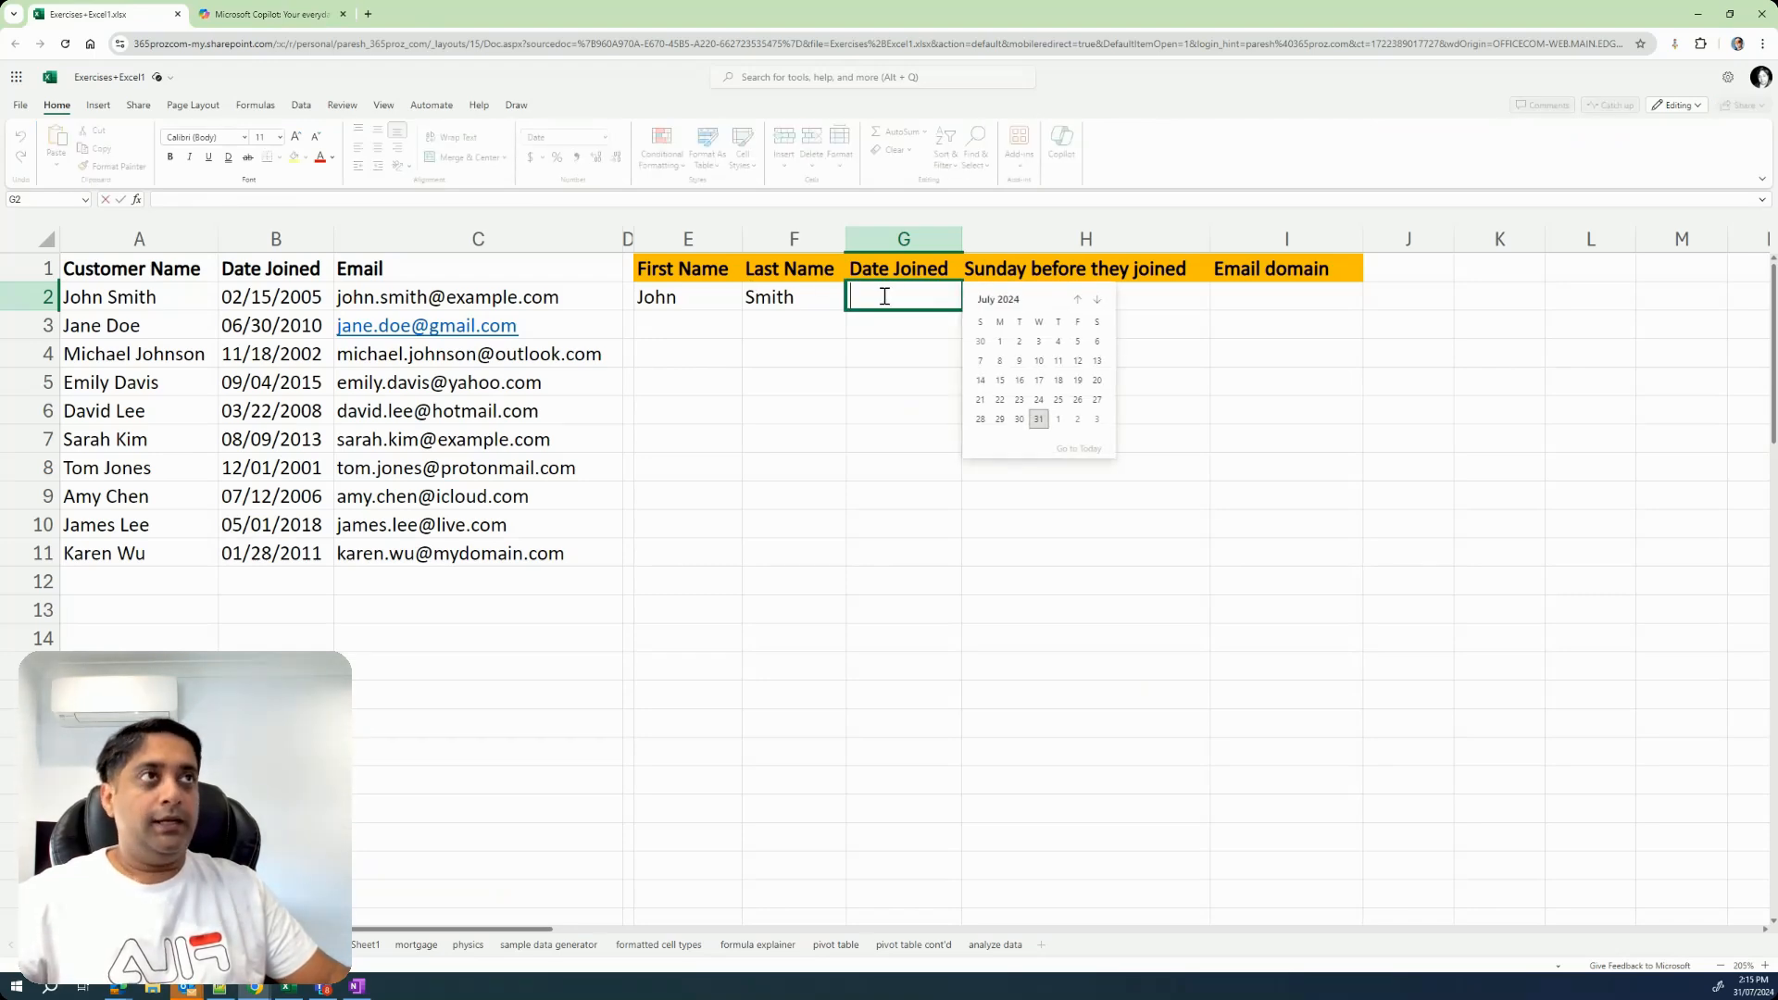
pyautogui.hotkey('ctrl', 'v')
pyautogui.press('Return')
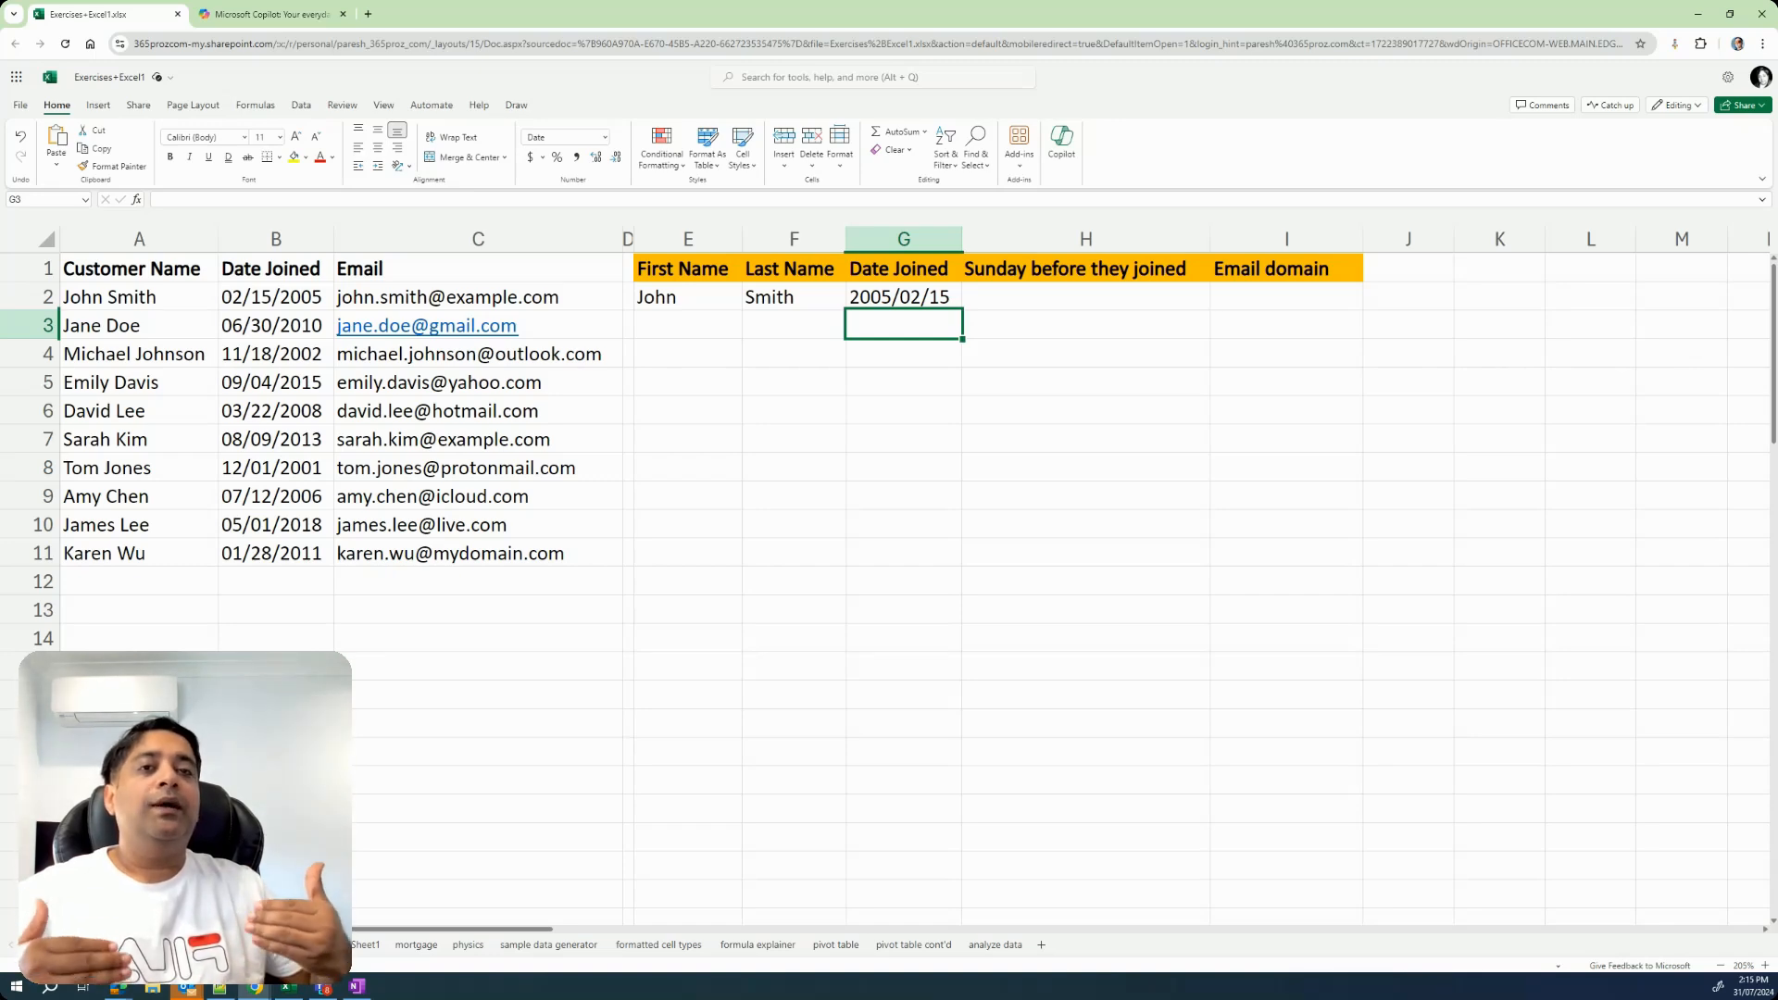
# Tell Copilot the formula was put into cell G2 and ask for a formula that gets the Sunday date right before the date in G2.
pyautogui.click(1042, 301)
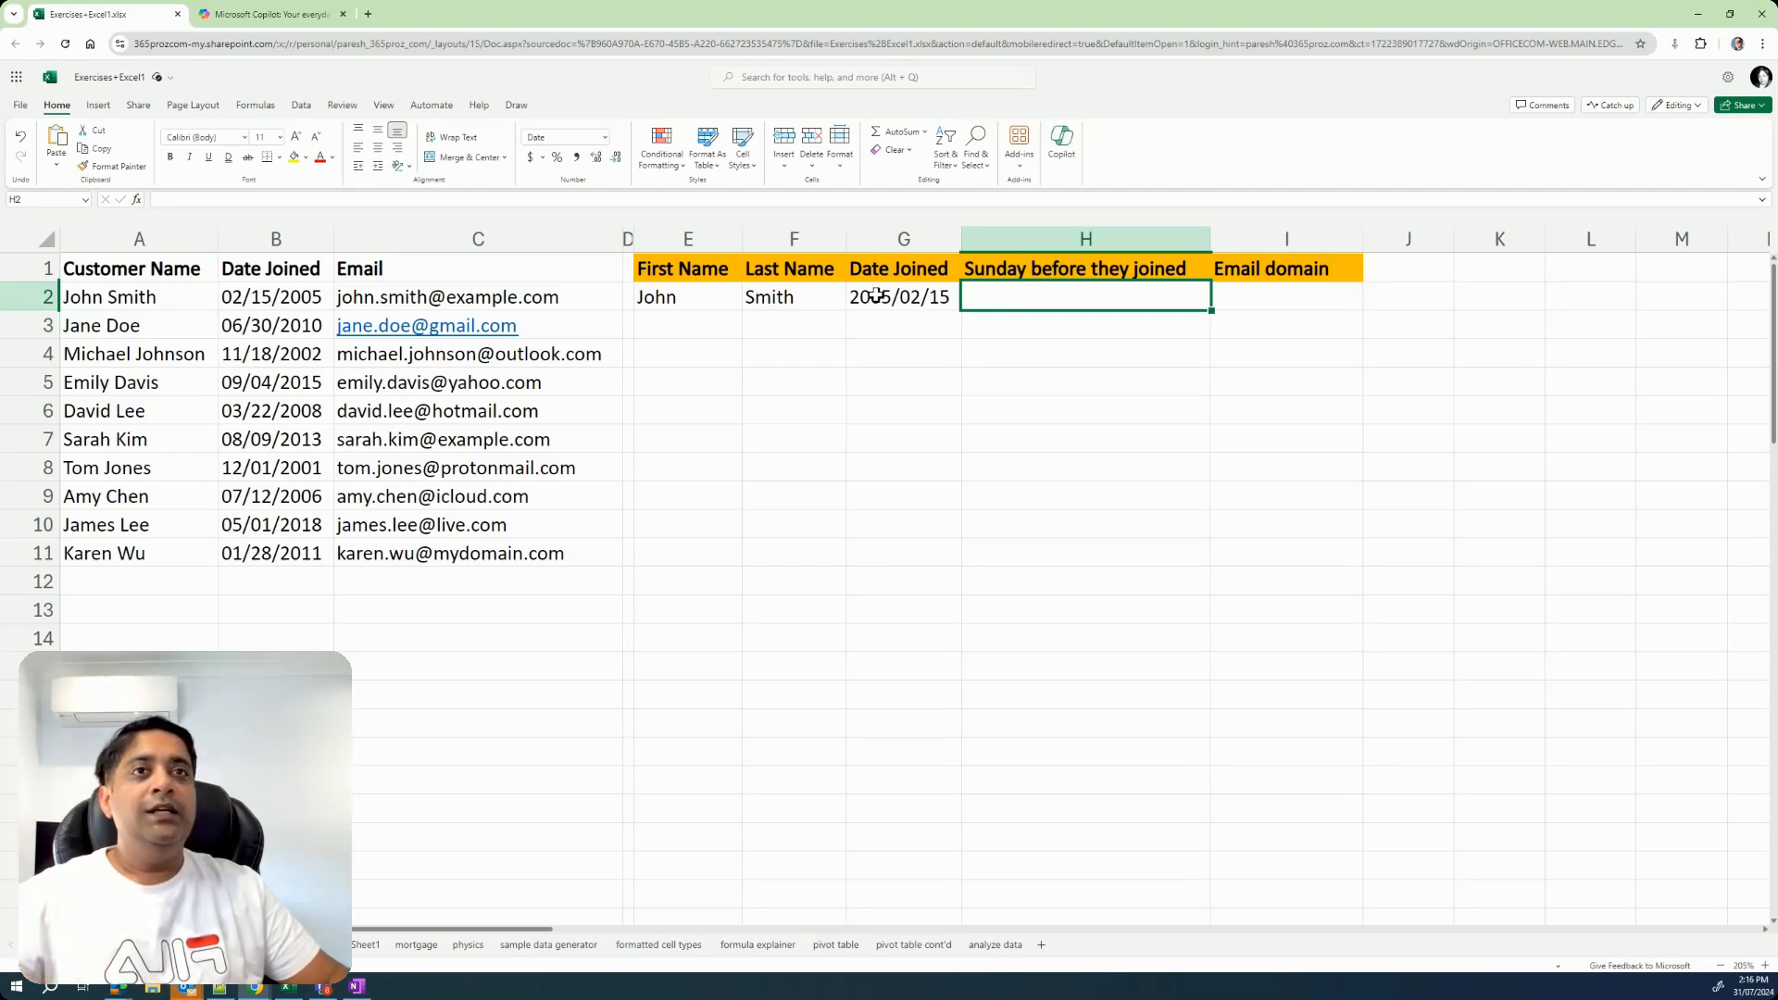
pyautogui.click(239, 14)
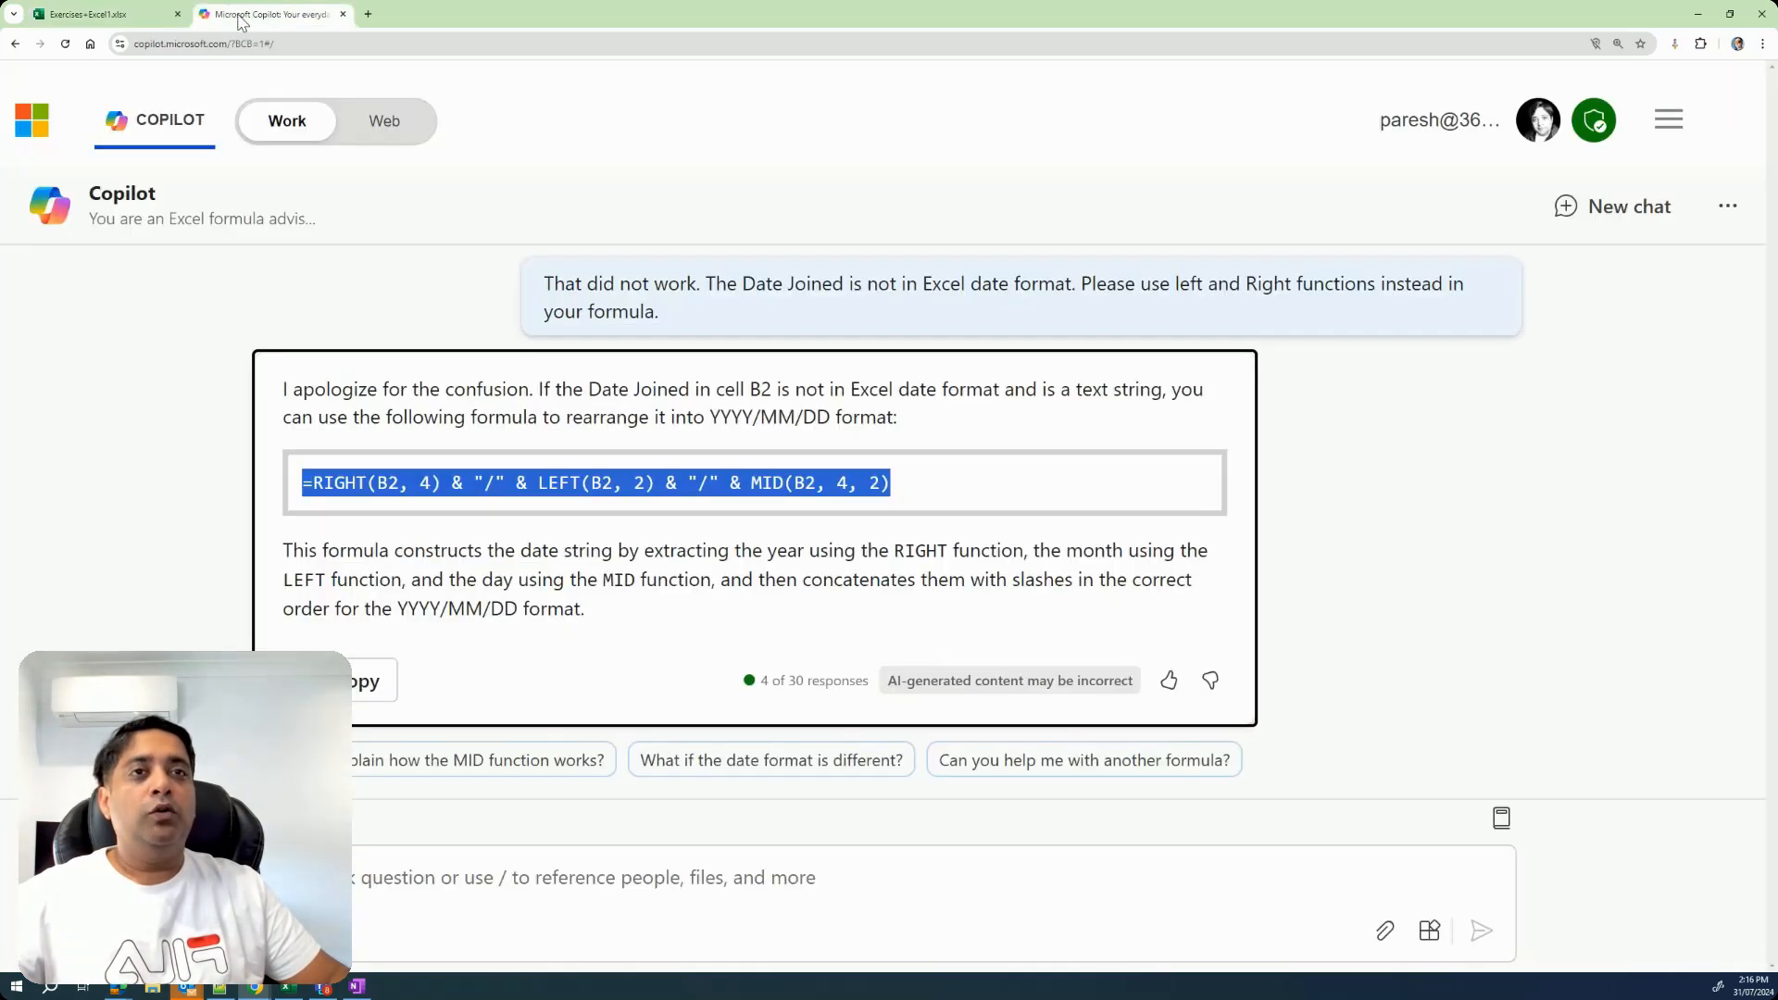
pyautogui.click(372, 878)
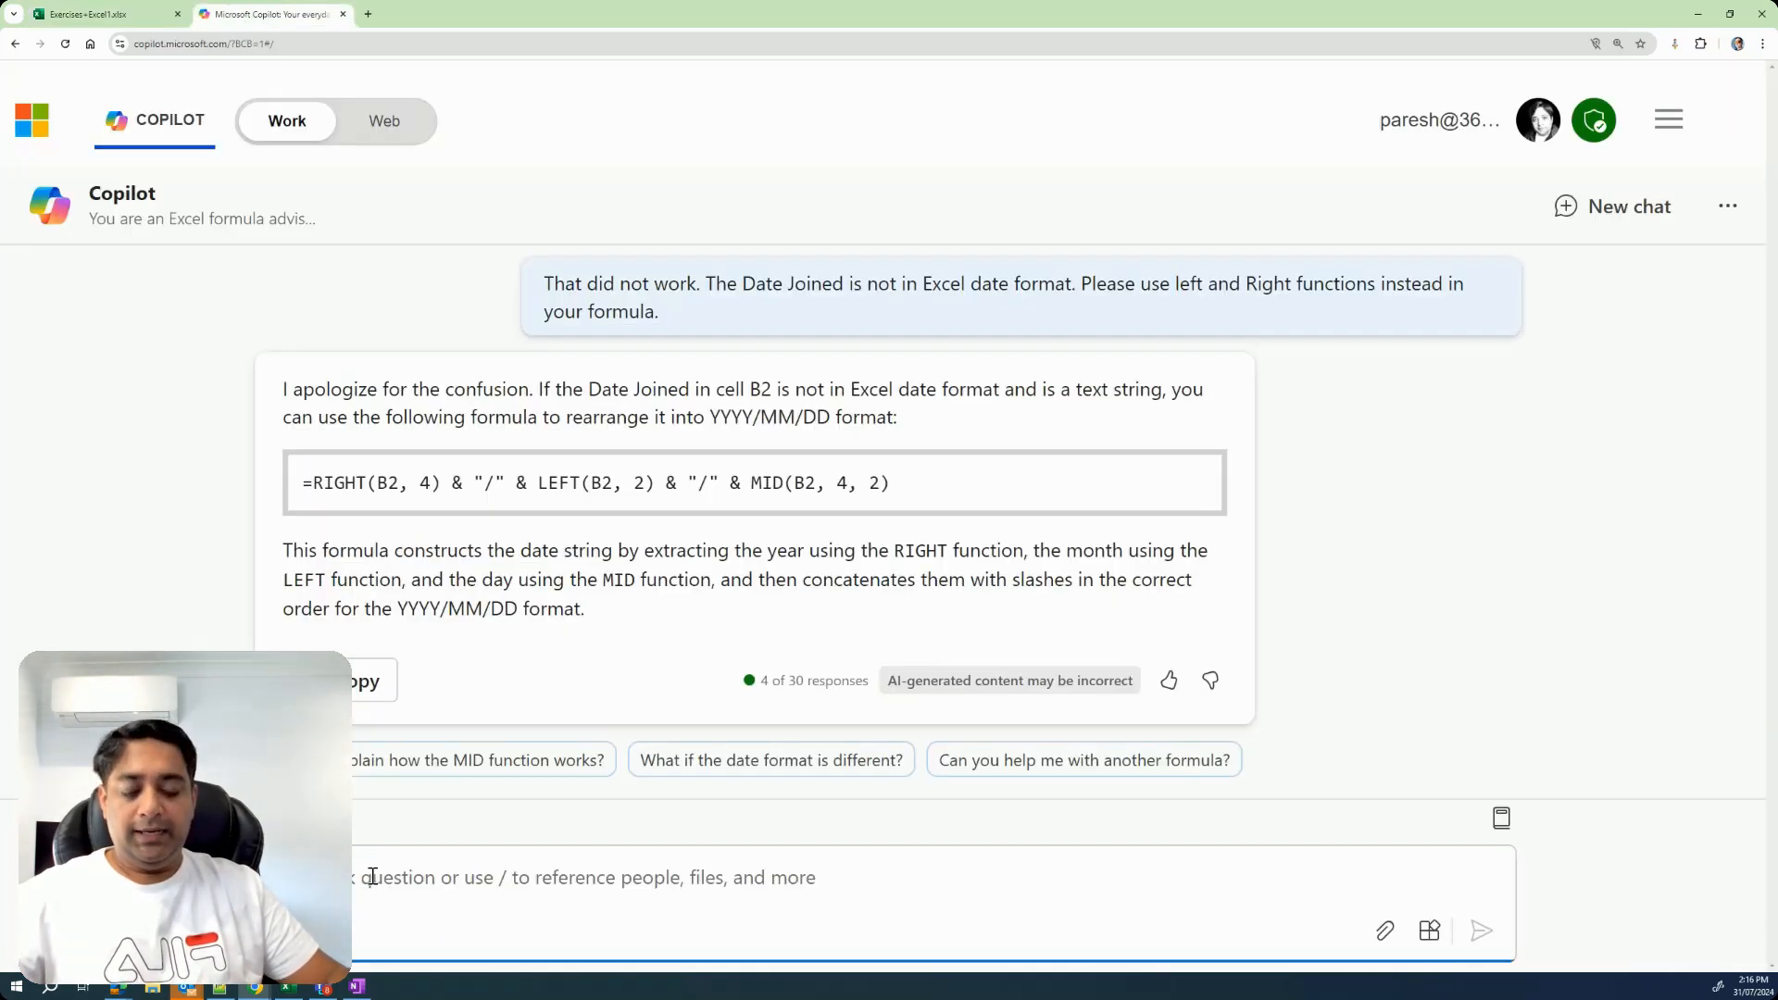
pyautogui.hotkey('ctrl', 'v')
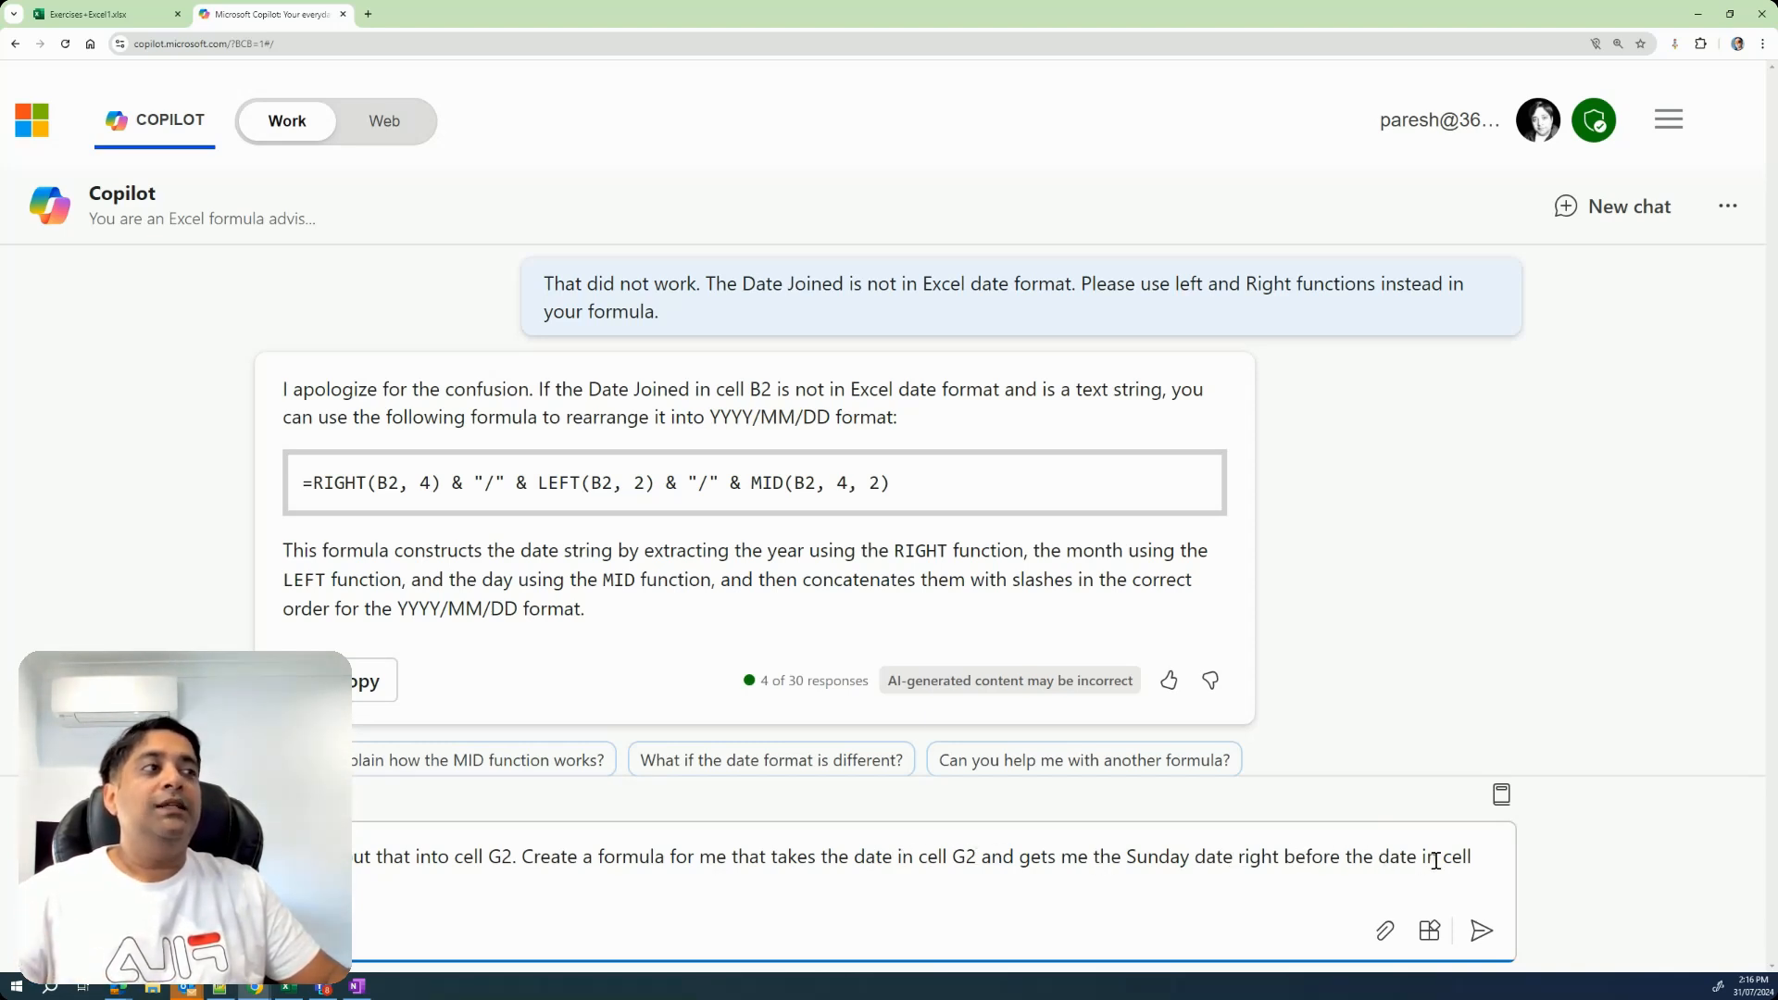
pyautogui.click(1481, 932)
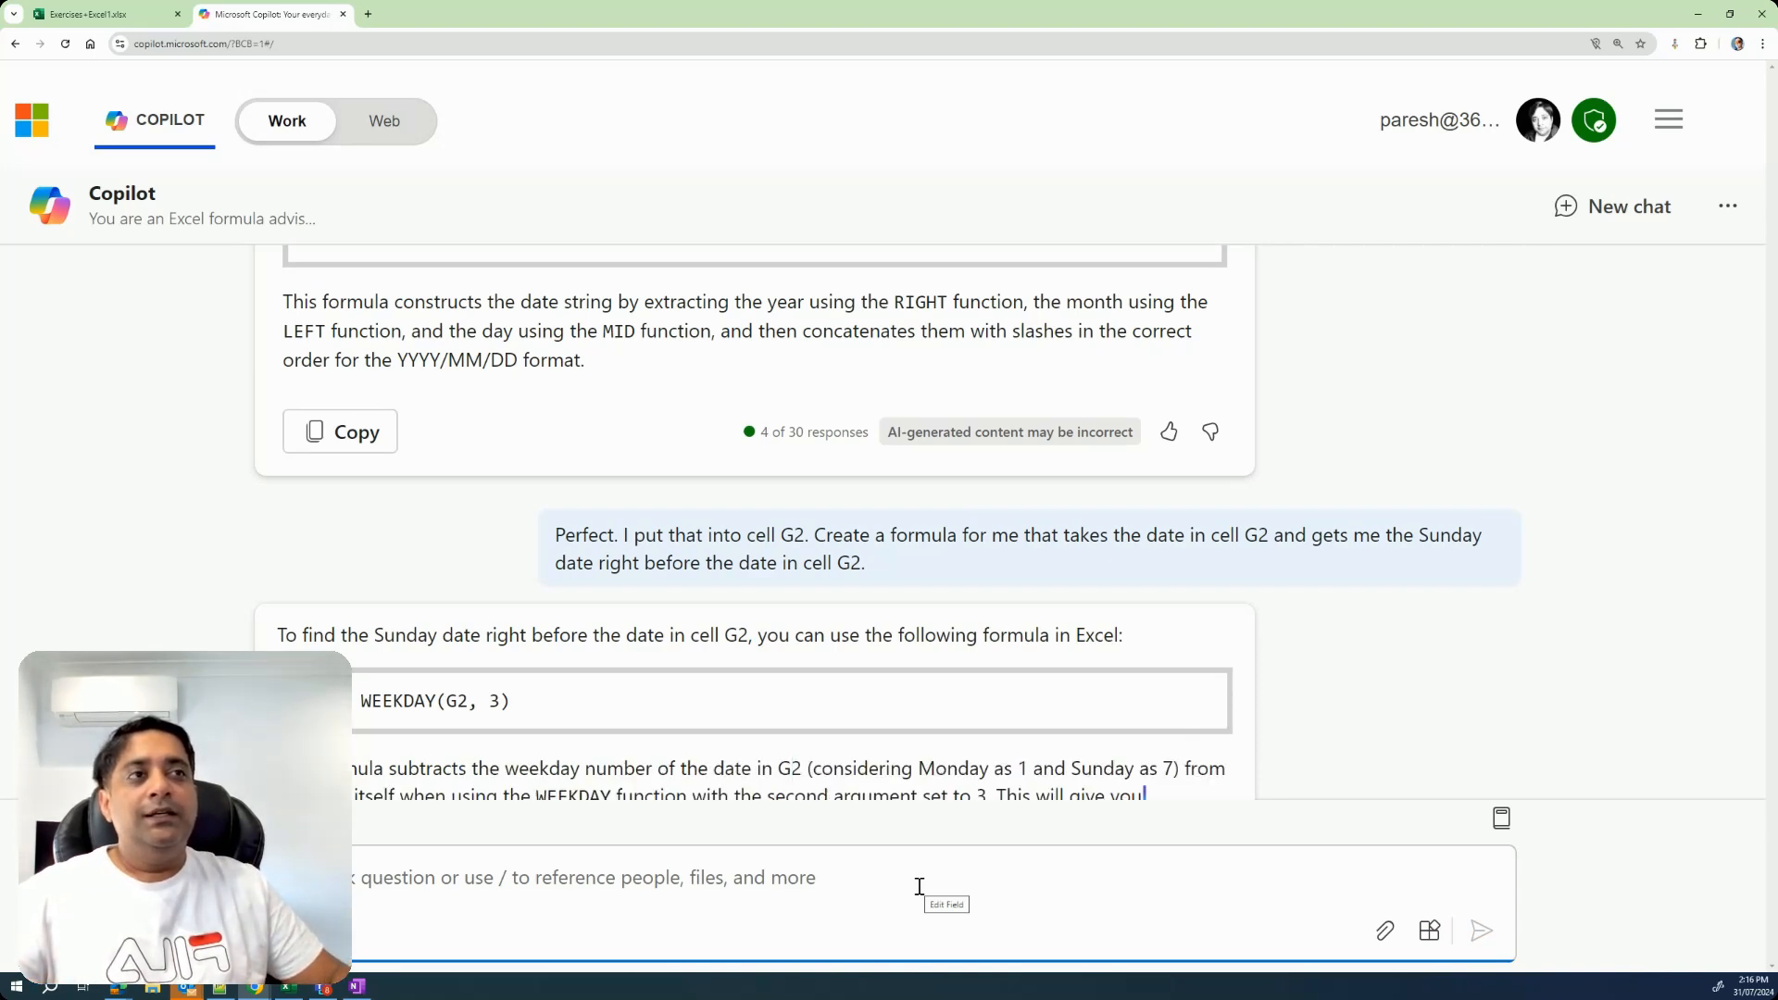
# Copy Copilot's formula =G2 - WEEKDAY(G2, 3) into cell H2 of the Excel sheet.
pyautogui.scroll(-3, 777, 709)
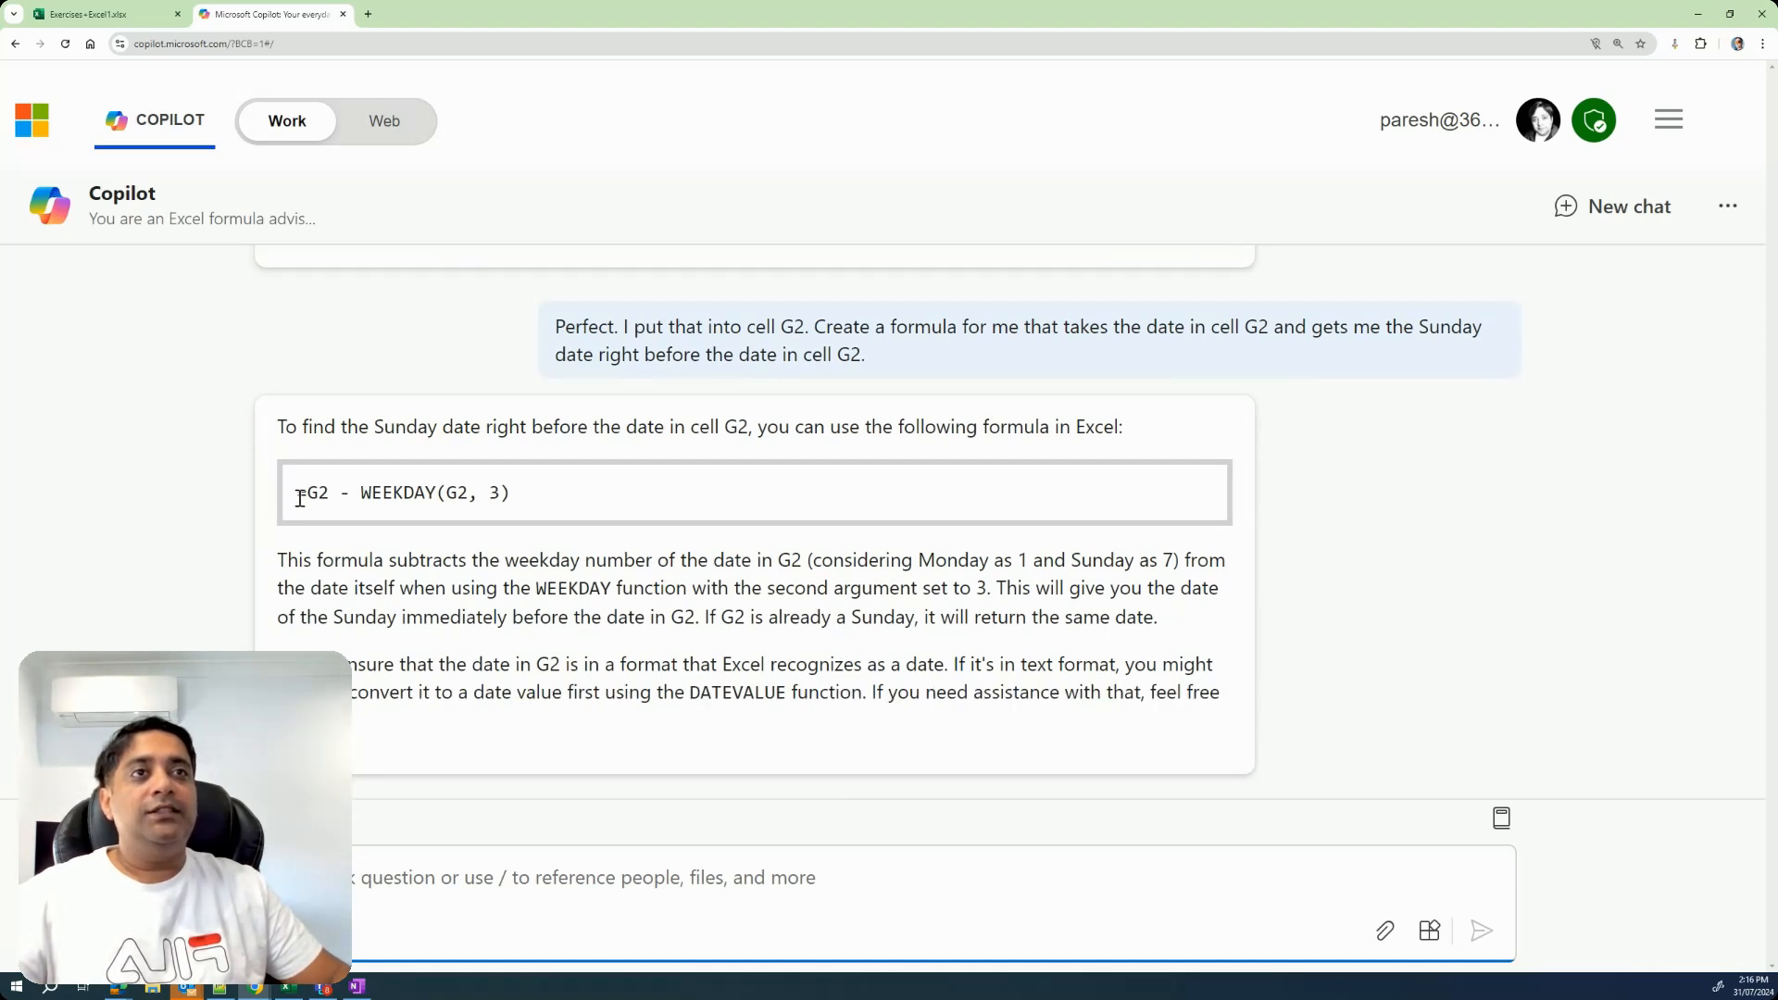
pyautogui.moveTo(300, 494); pyautogui.dragTo(382, 491)
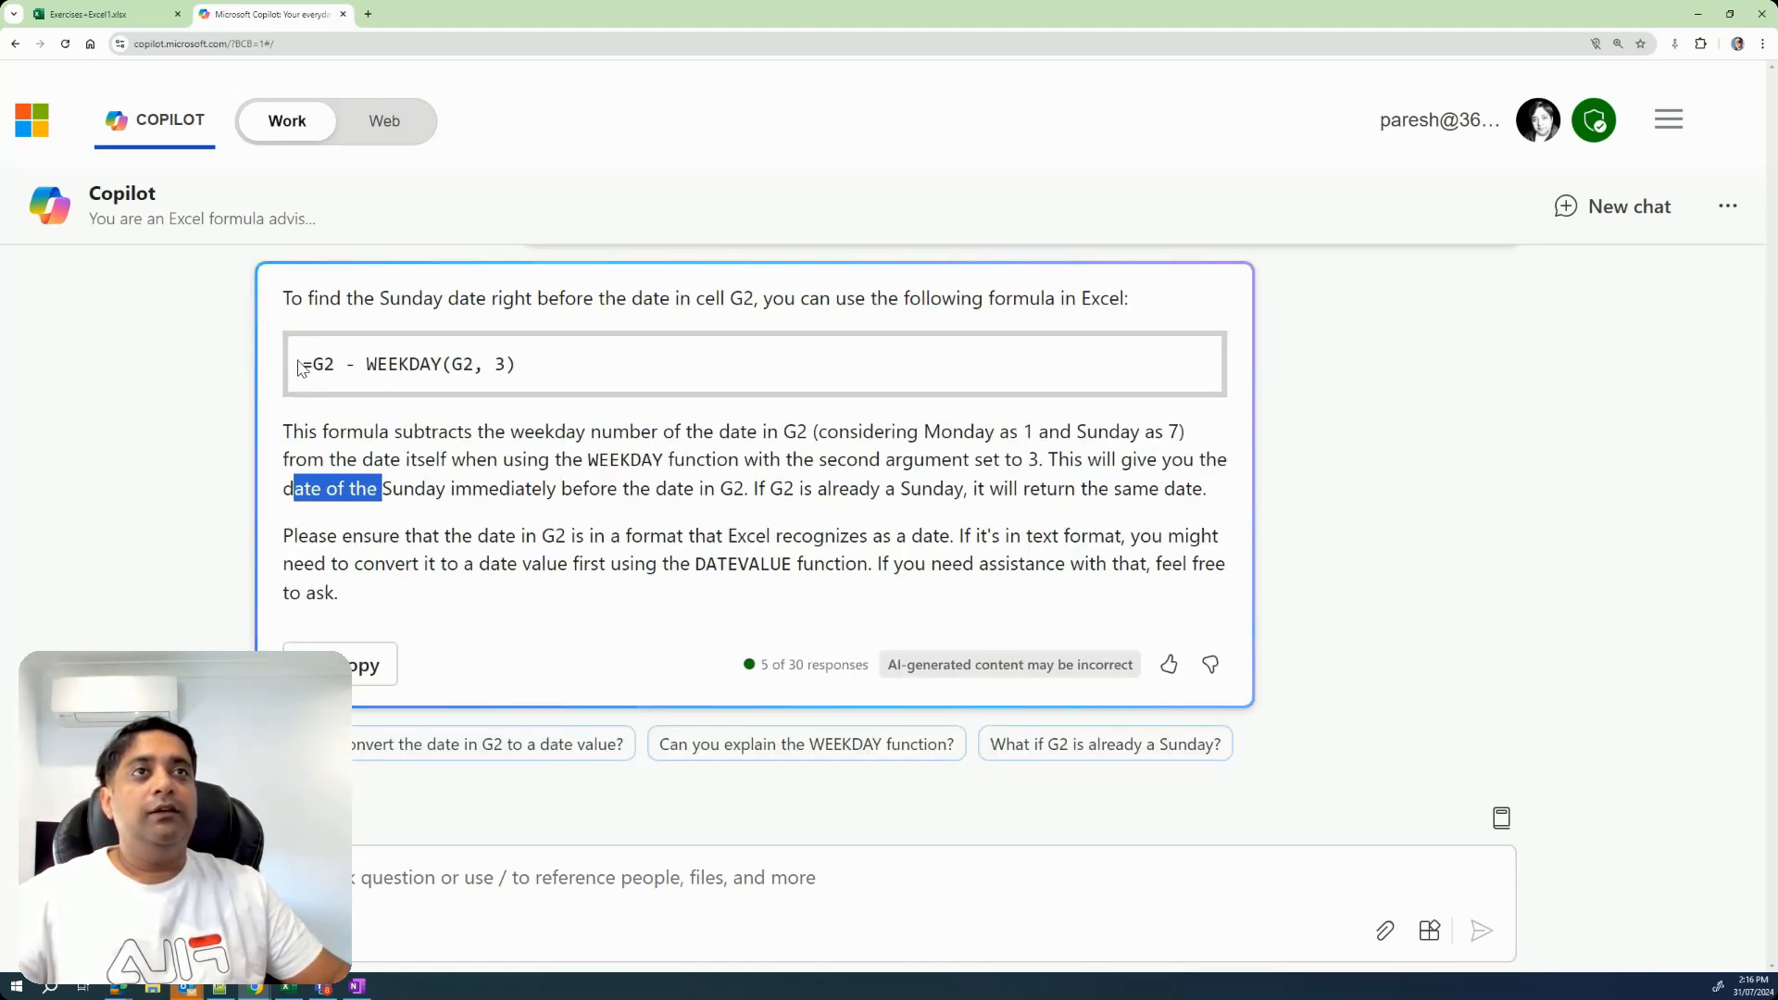
pyautogui.moveTo(300, 366); pyautogui.dragTo(519, 370)
pyautogui.hotkey('ctrl', 'c')
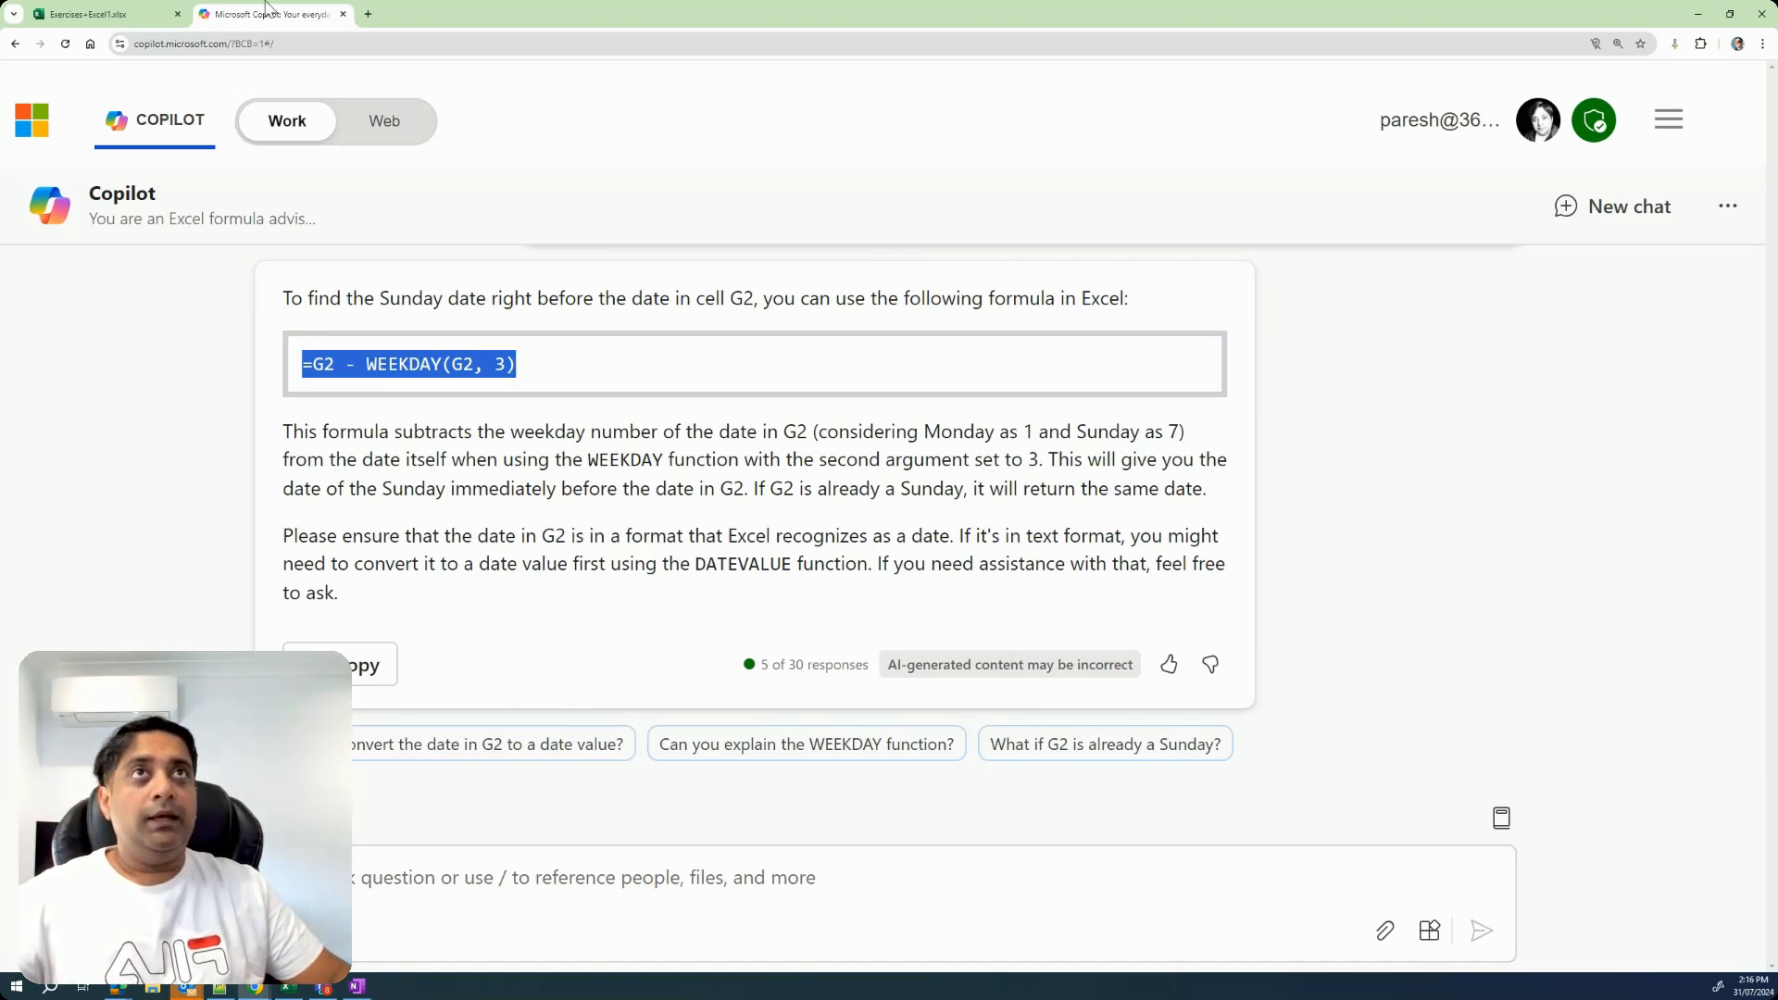
pyautogui.click(132, 23)
pyautogui.click(1023, 293)
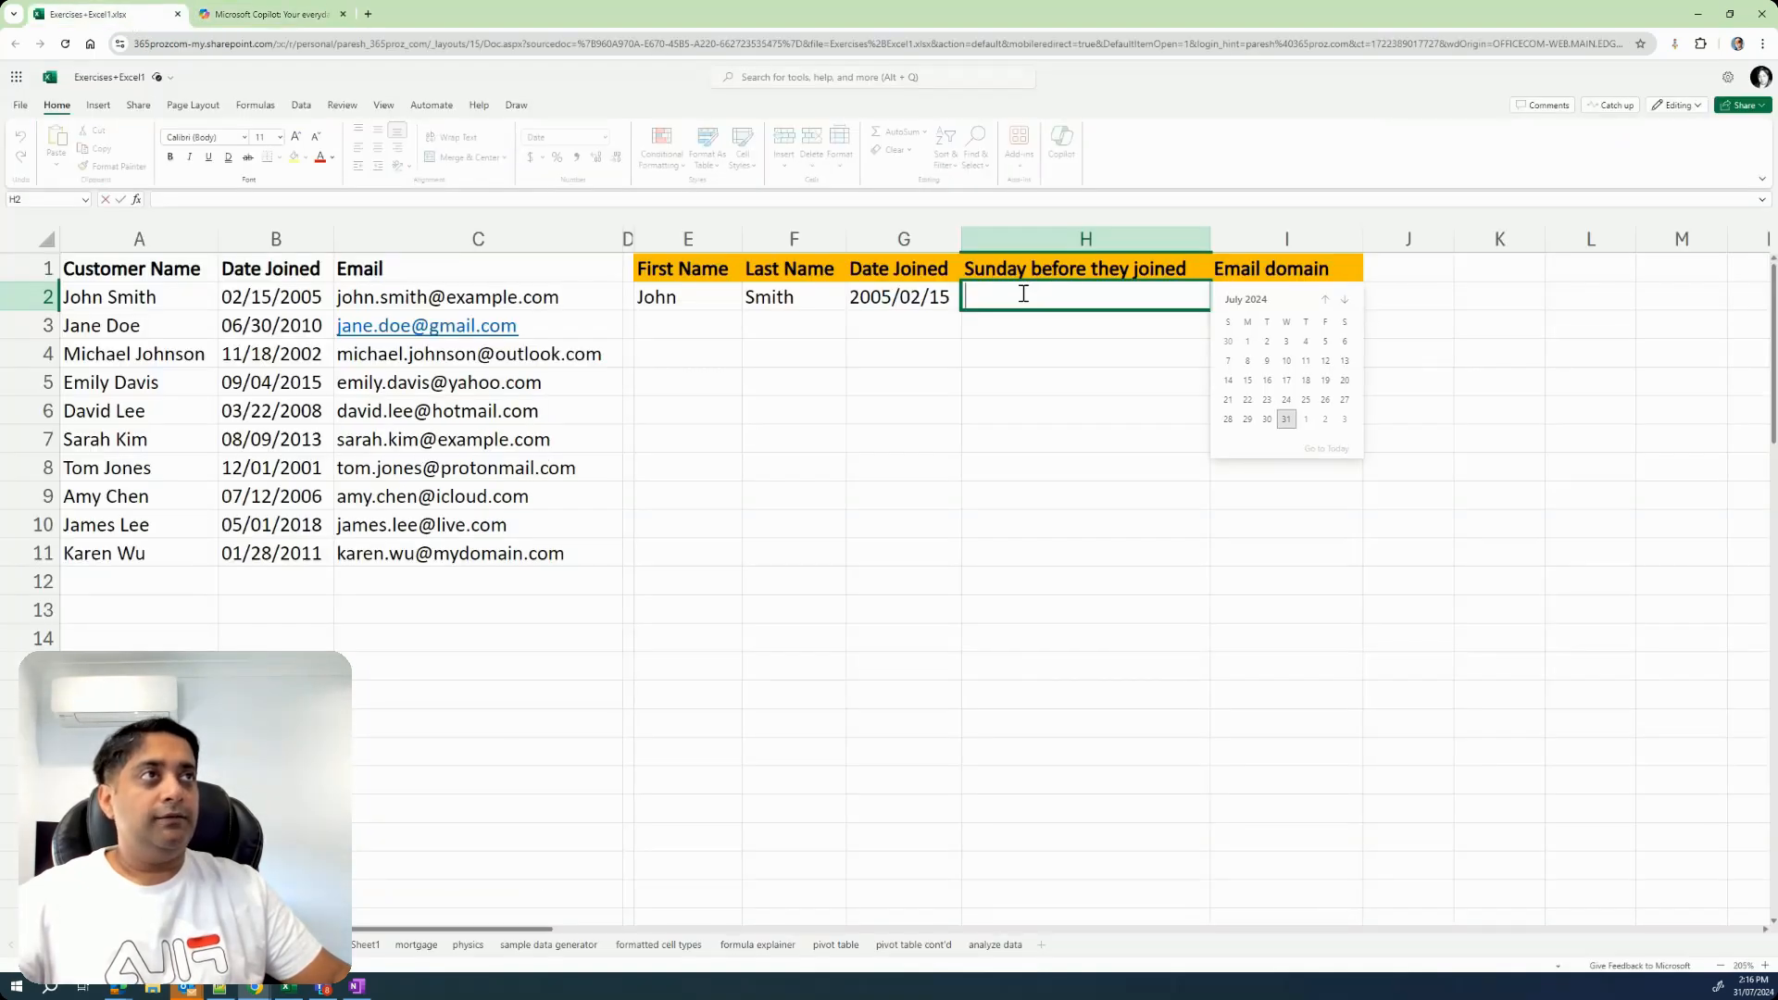
pyautogui.hotkey('ctrl', 'v')
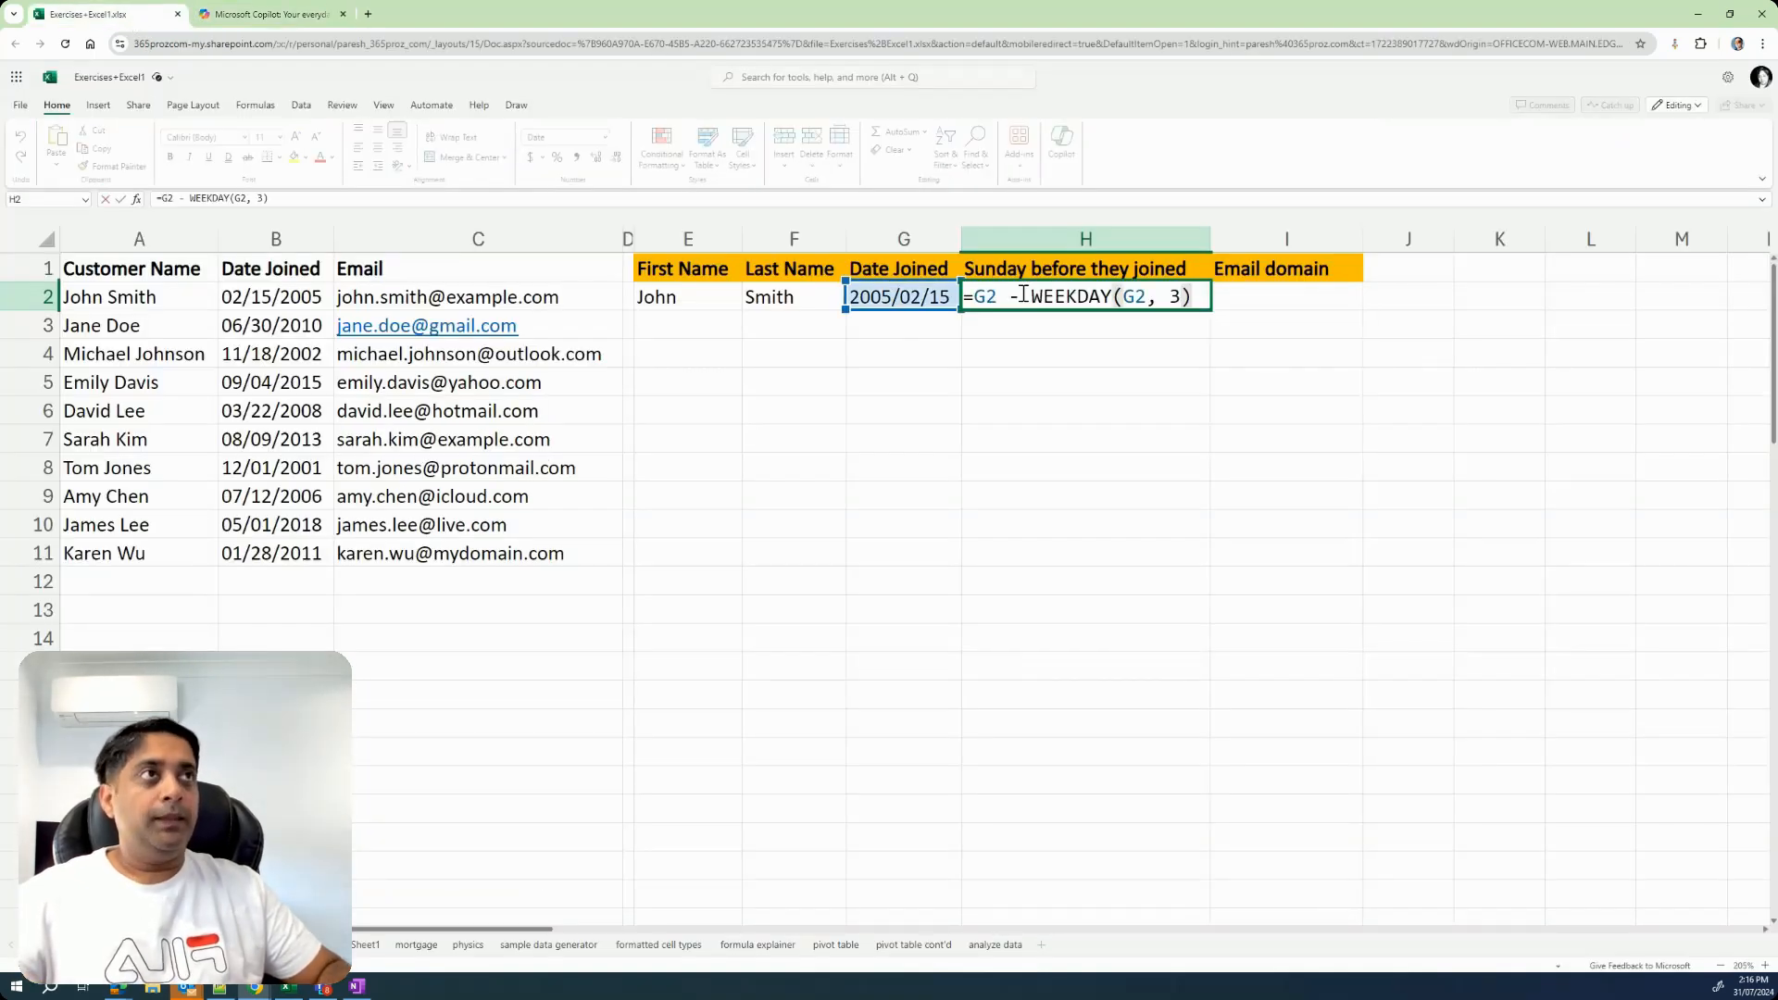
pyautogui.press('Return')
pyautogui.press('Up')
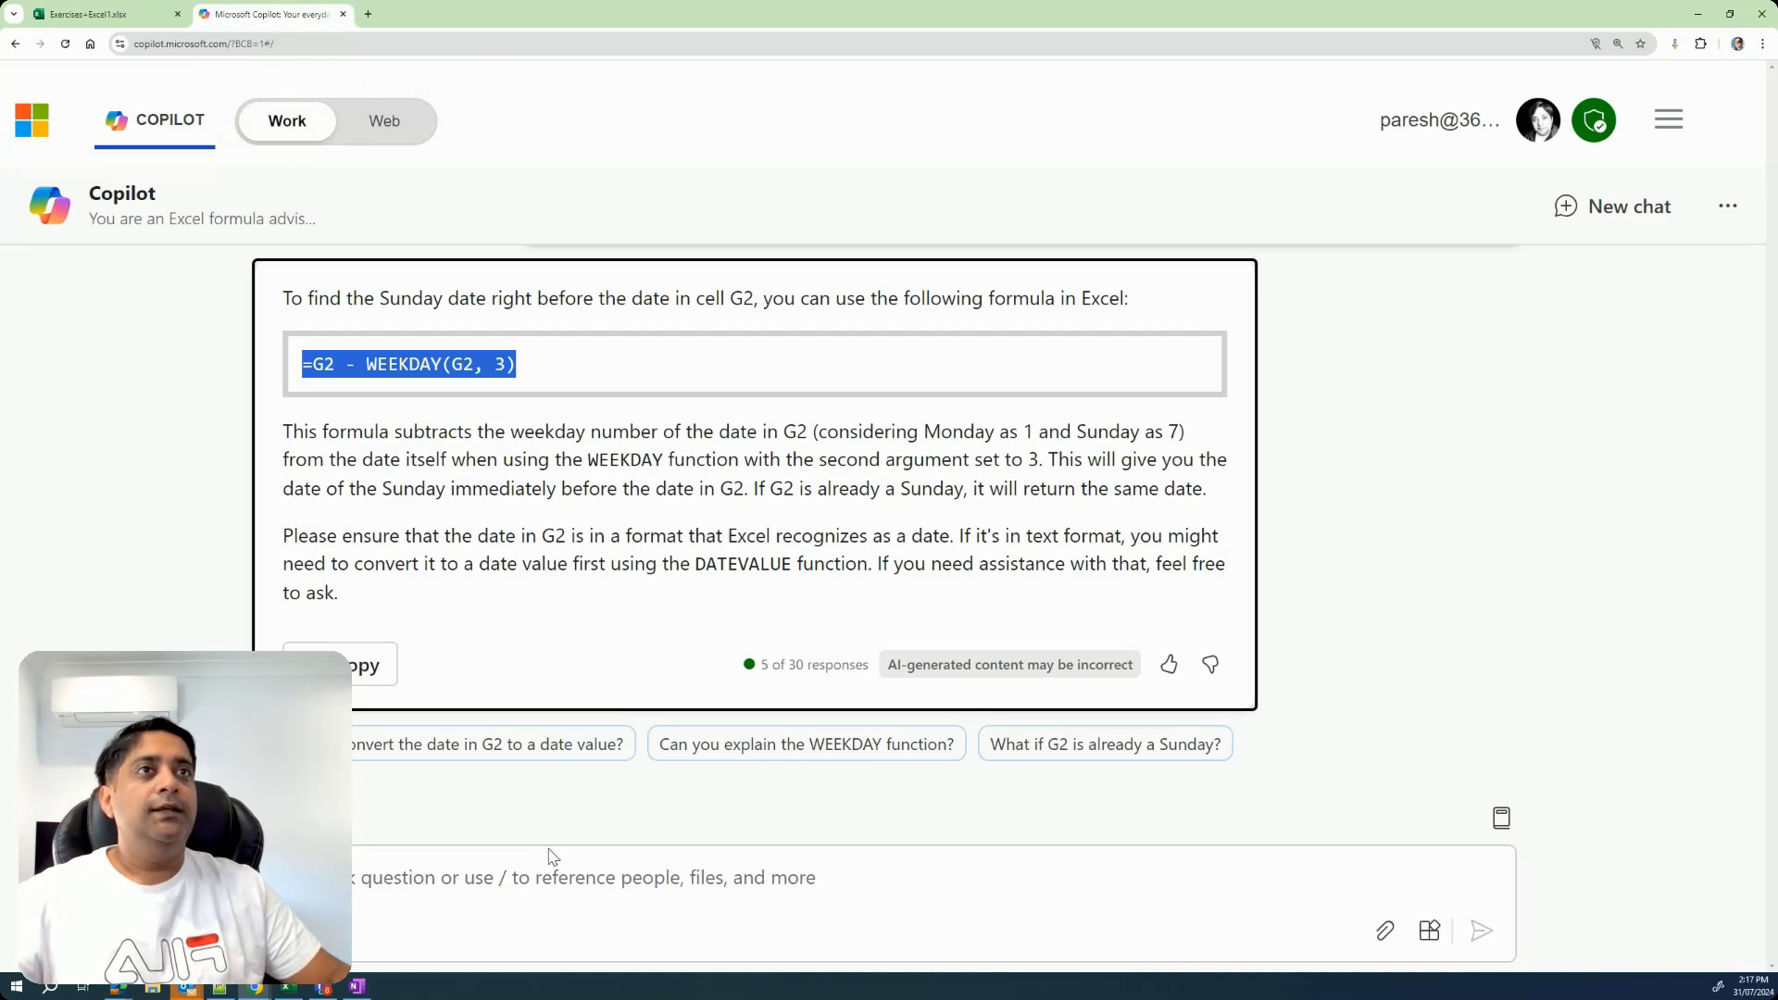
# Return to Copilot and send the follow-up request "Make that into YYYY/MM/DD format".
pyautogui.click(518, 877)
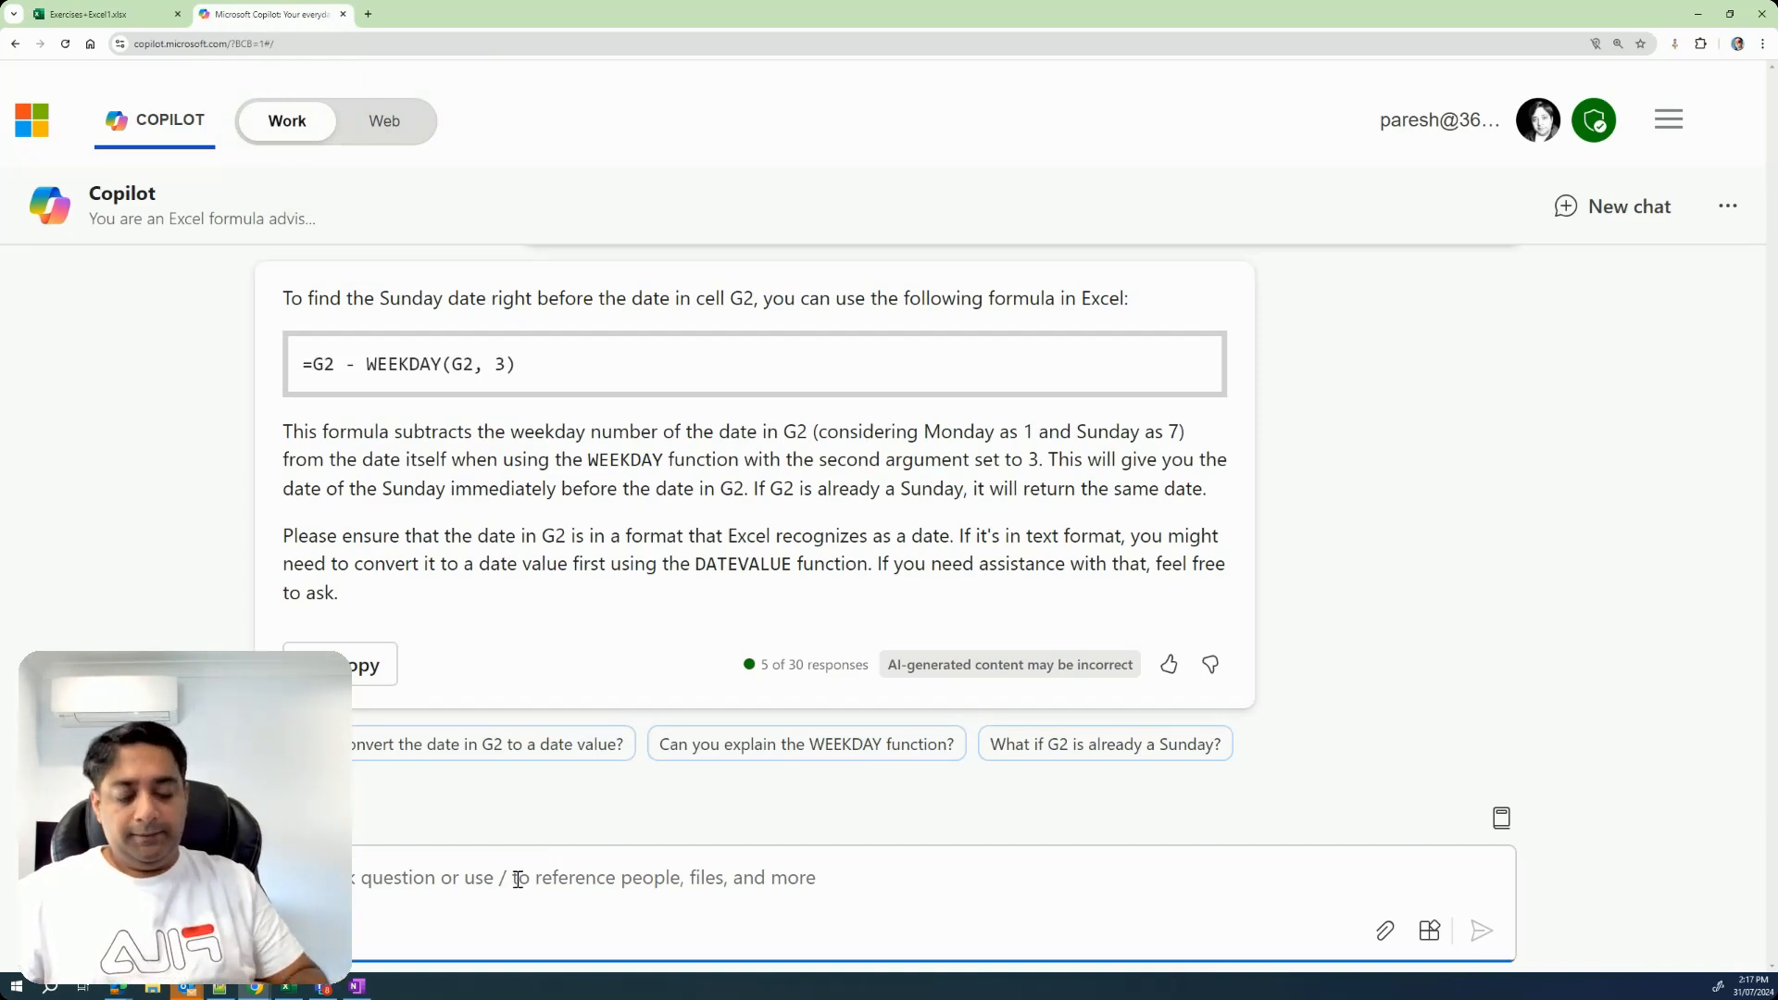
pyautogui.write('T')
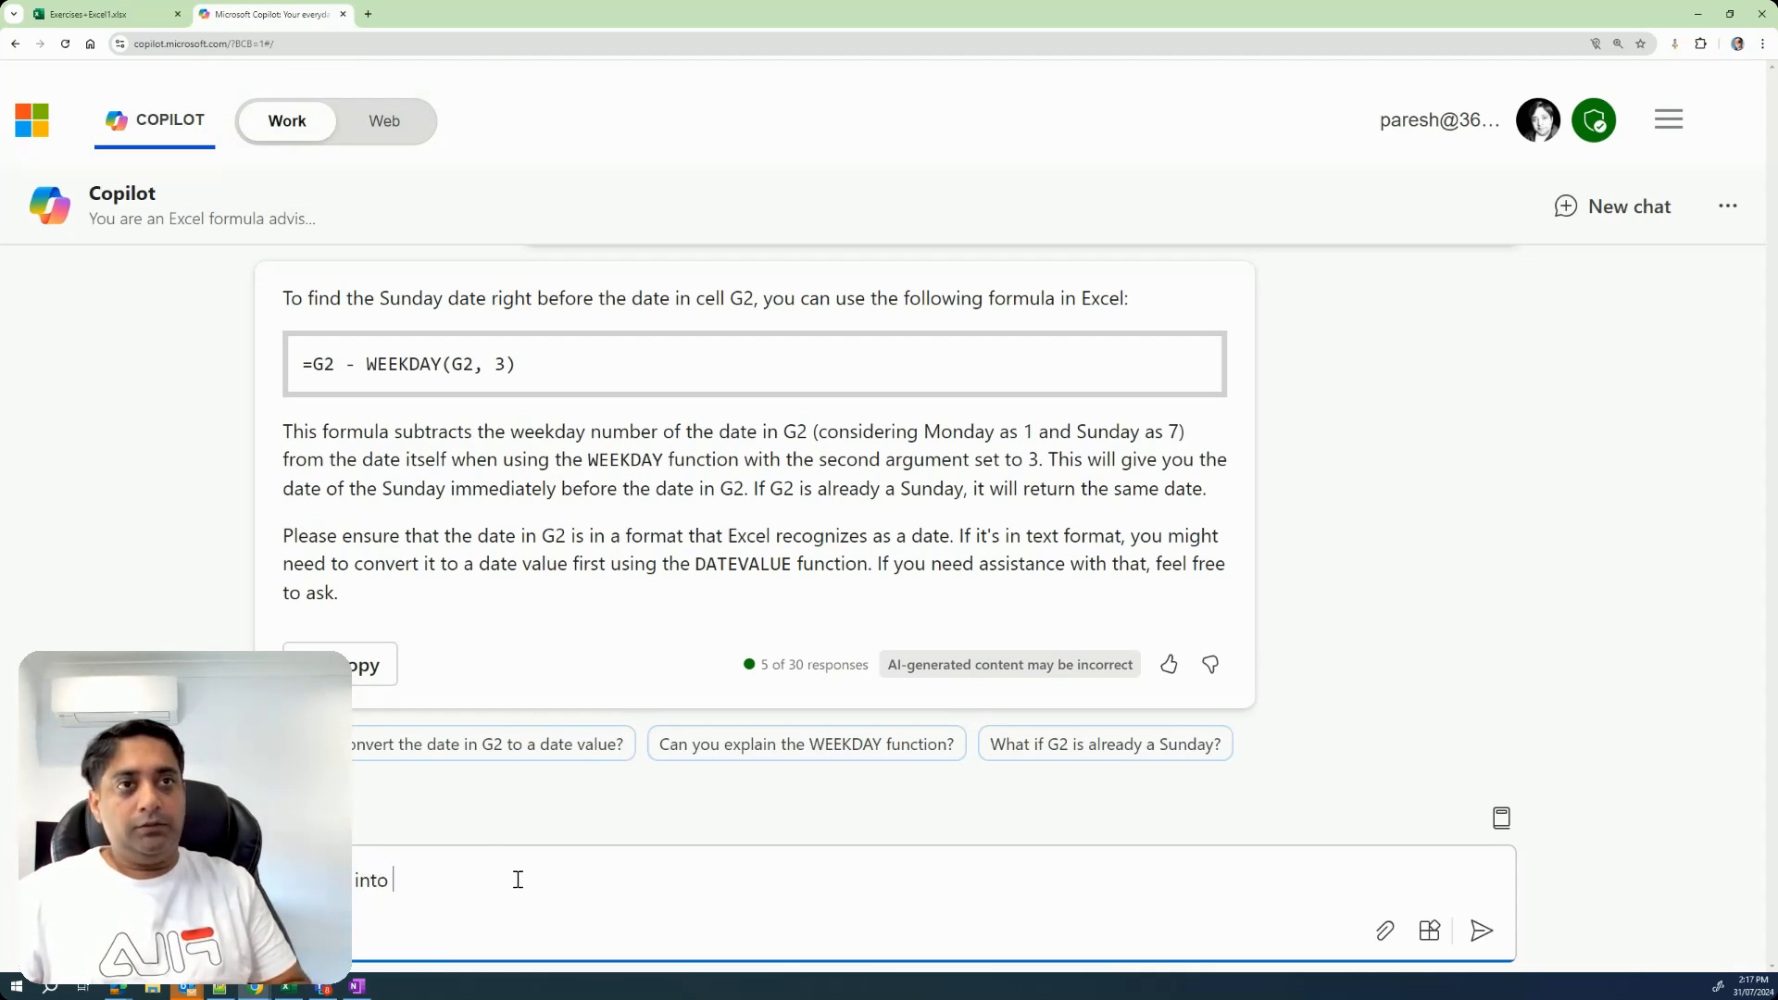
pyautogui.write('YYYY')
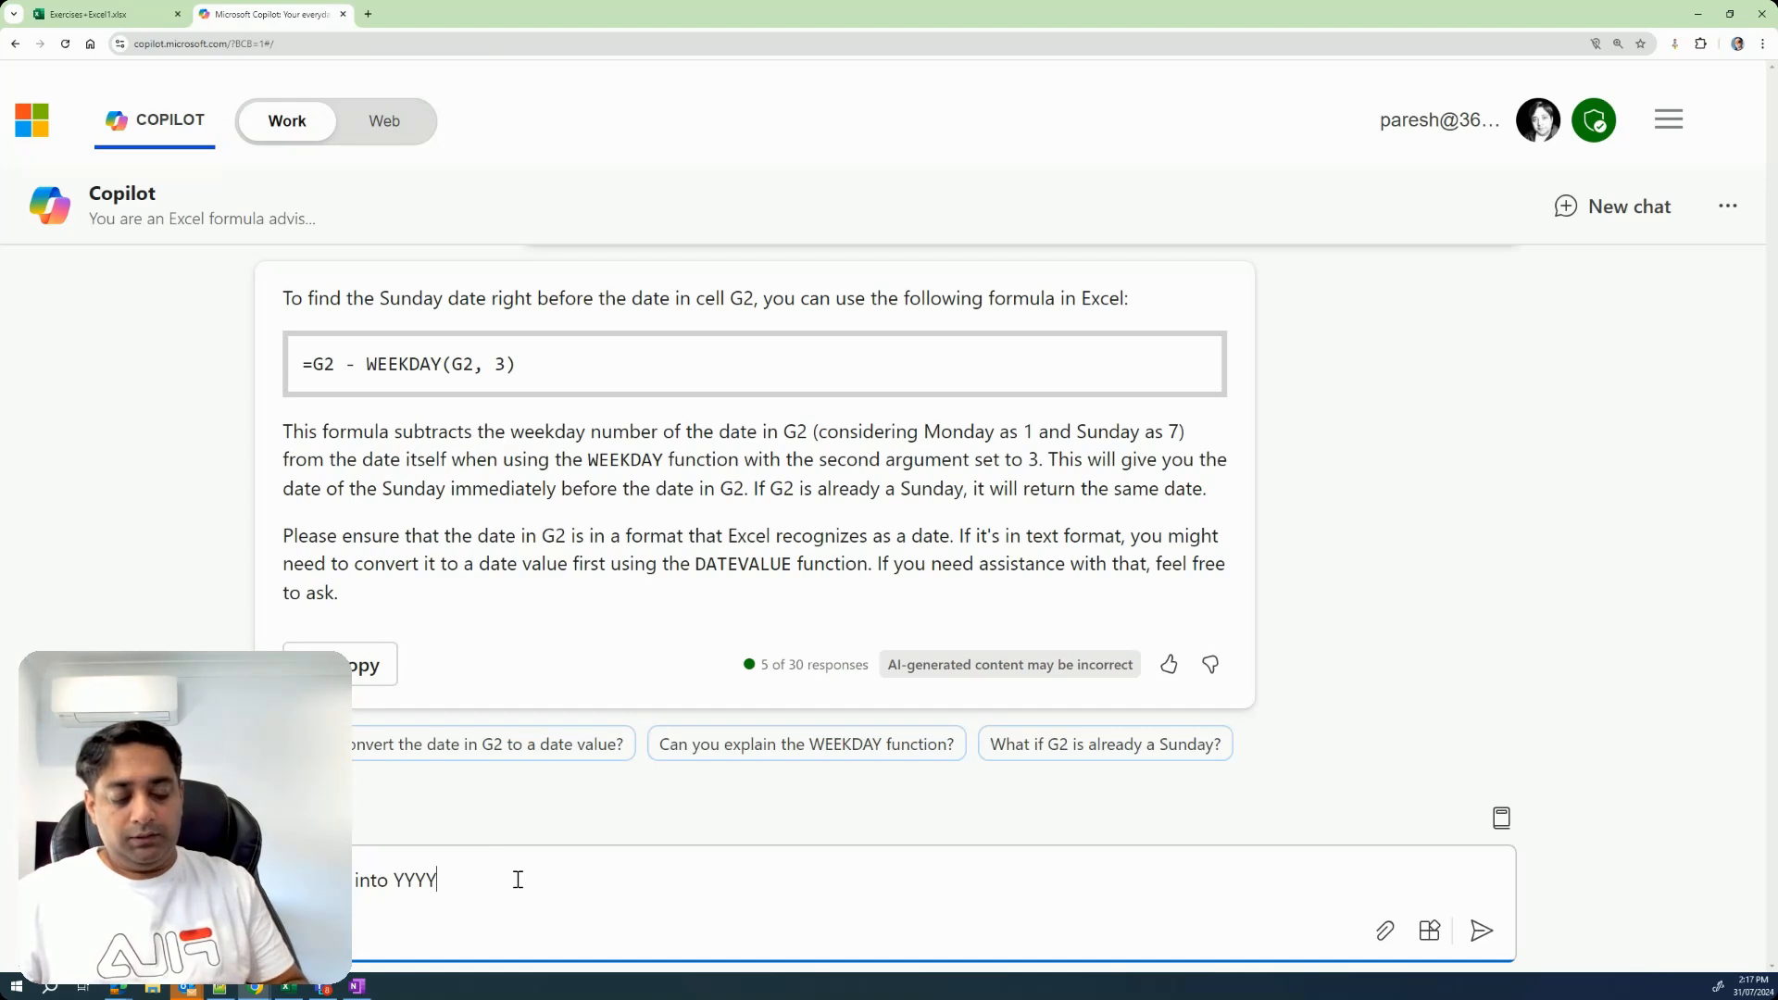
pyautogui.write('/MM/')
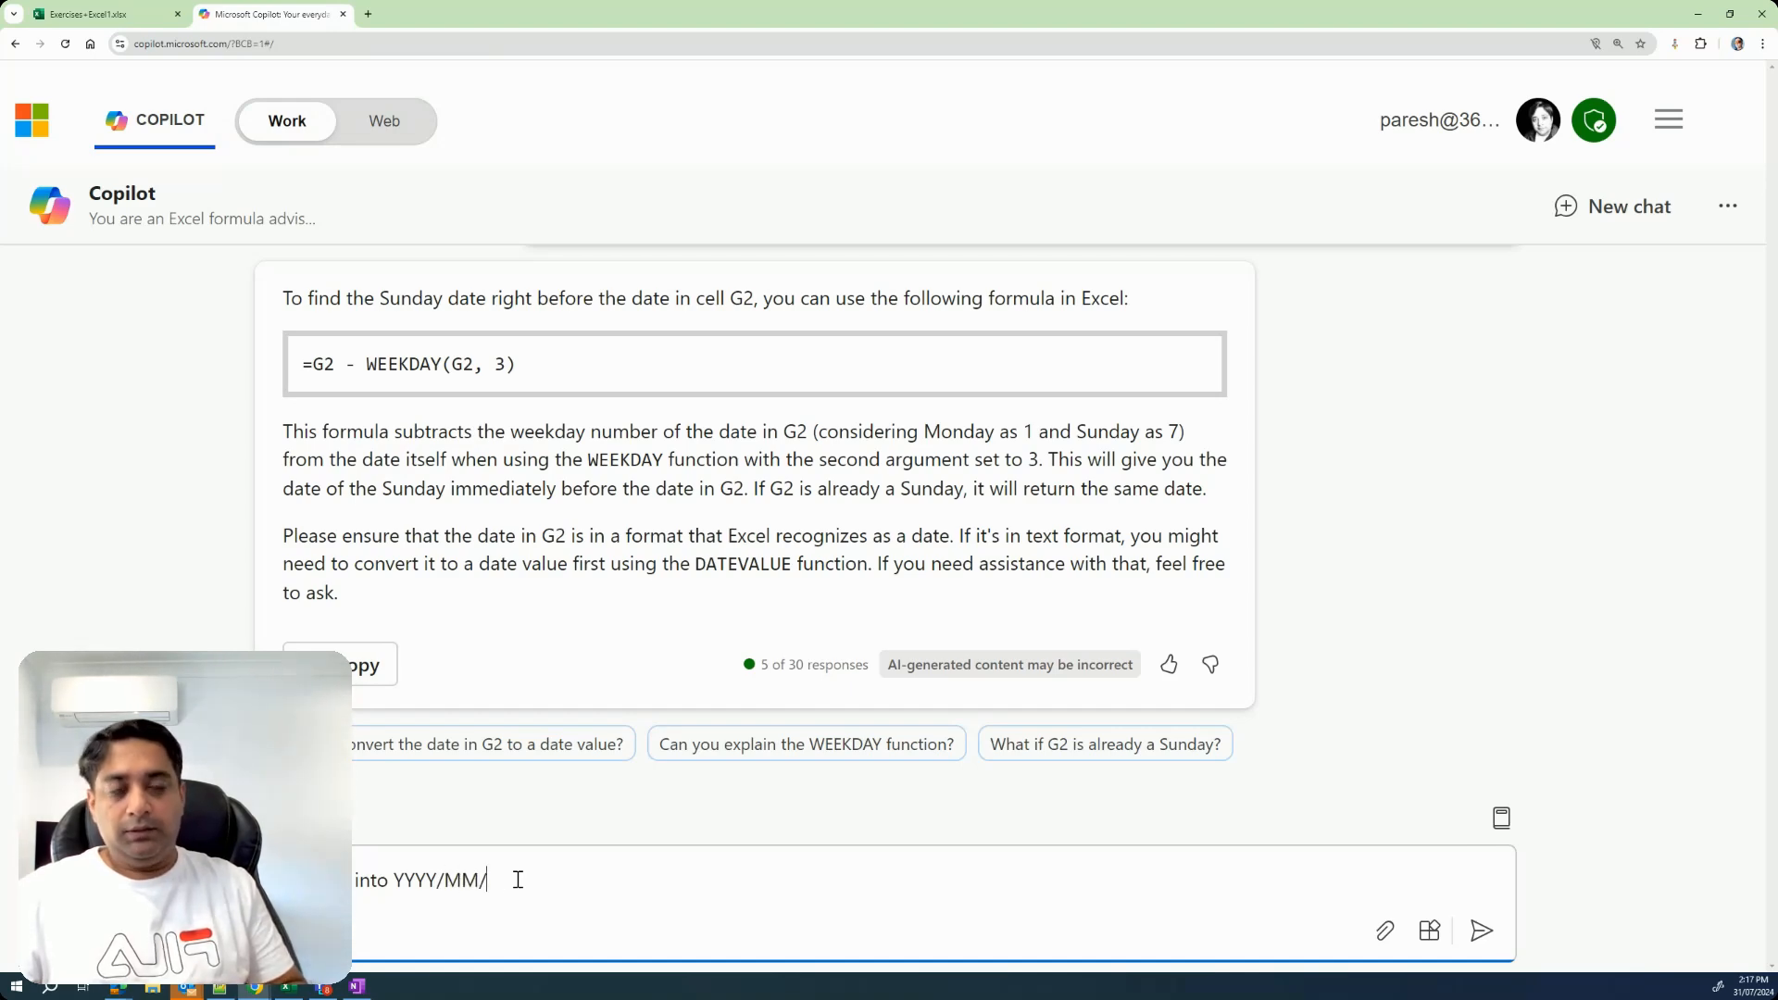
pyautogui.write('DD format')
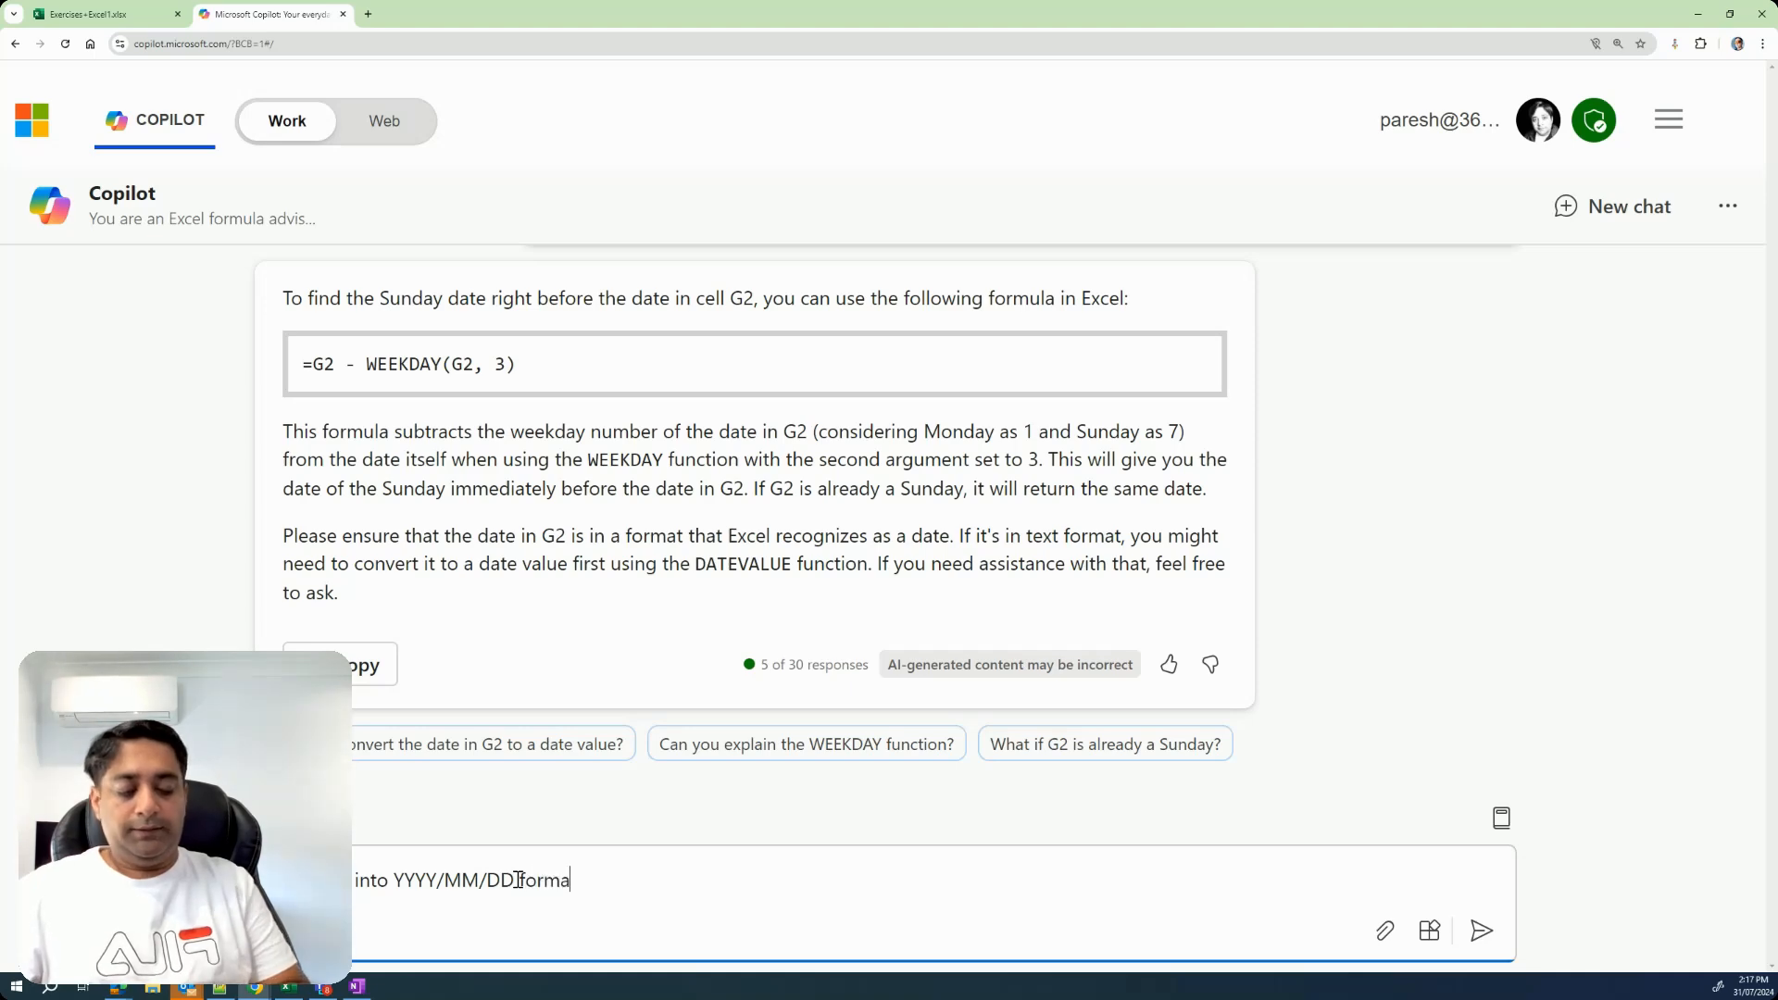
pyautogui.press('Return')
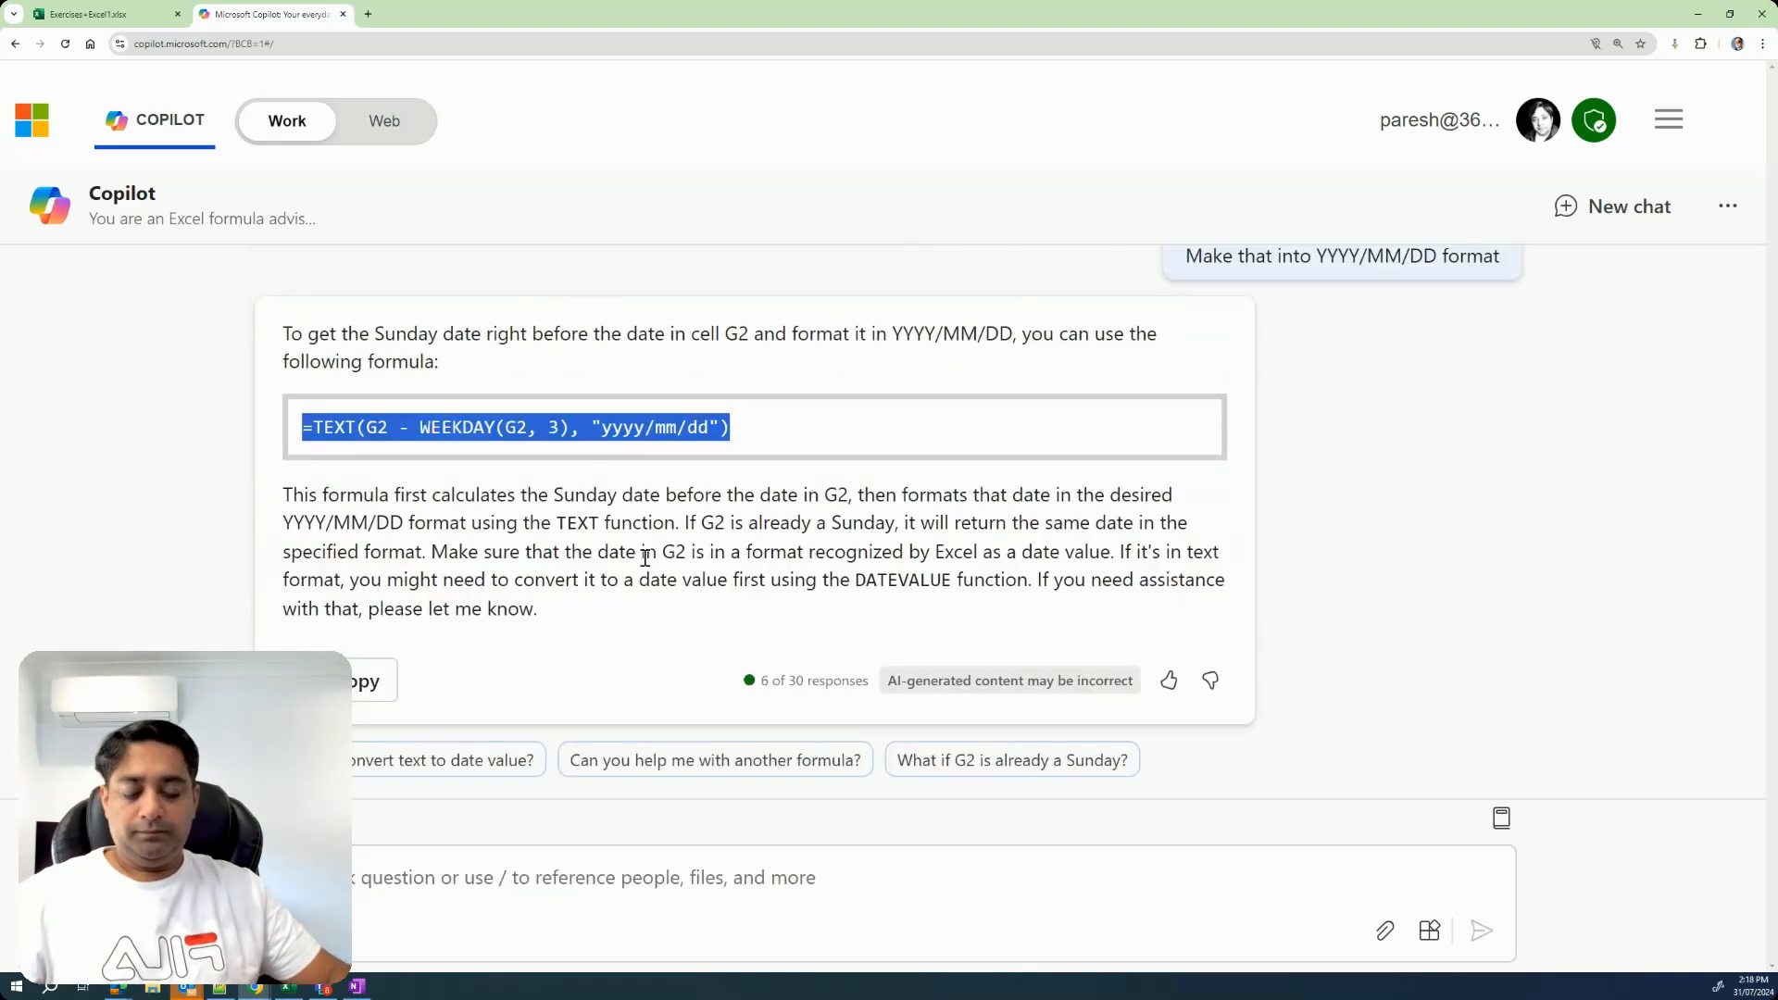
# Replace the formula in cell H2 of the Excel sheet with Copilot's =TEXT(G2 - WEEKDAY(G2, 3), "yyyy/mm/dd").
pyautogui.click(134, 14)
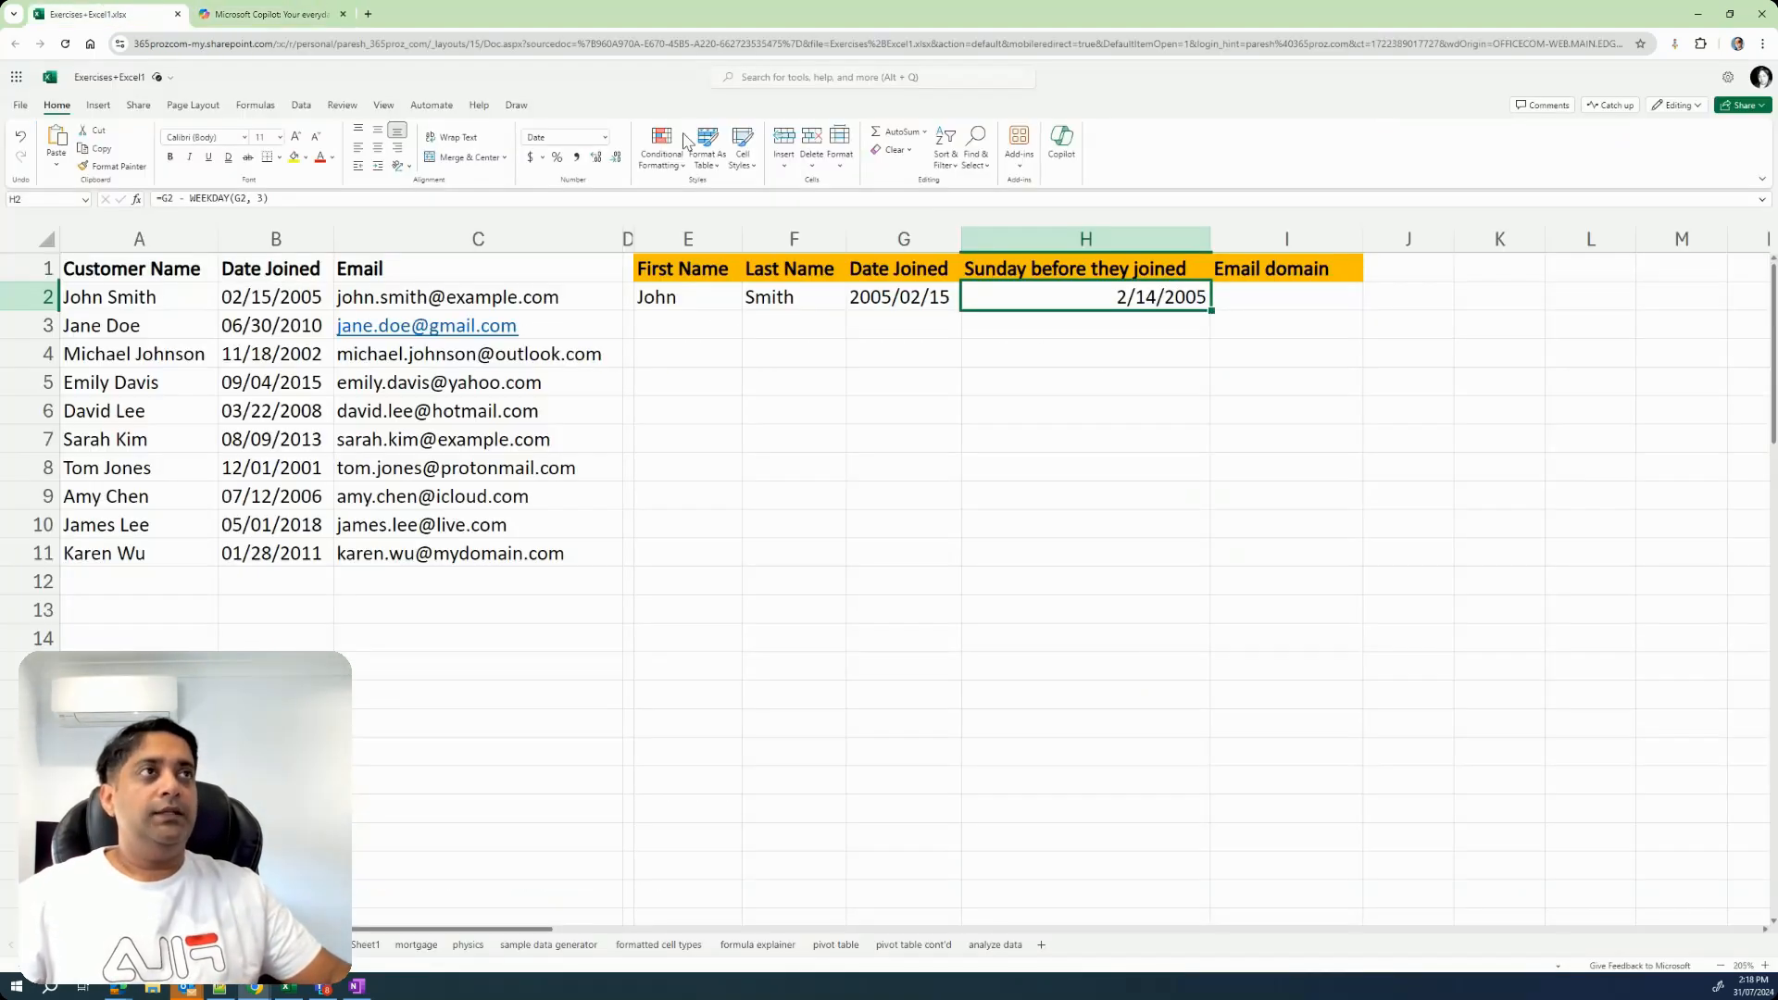
pyautogui.doubleClick(1118, 296)
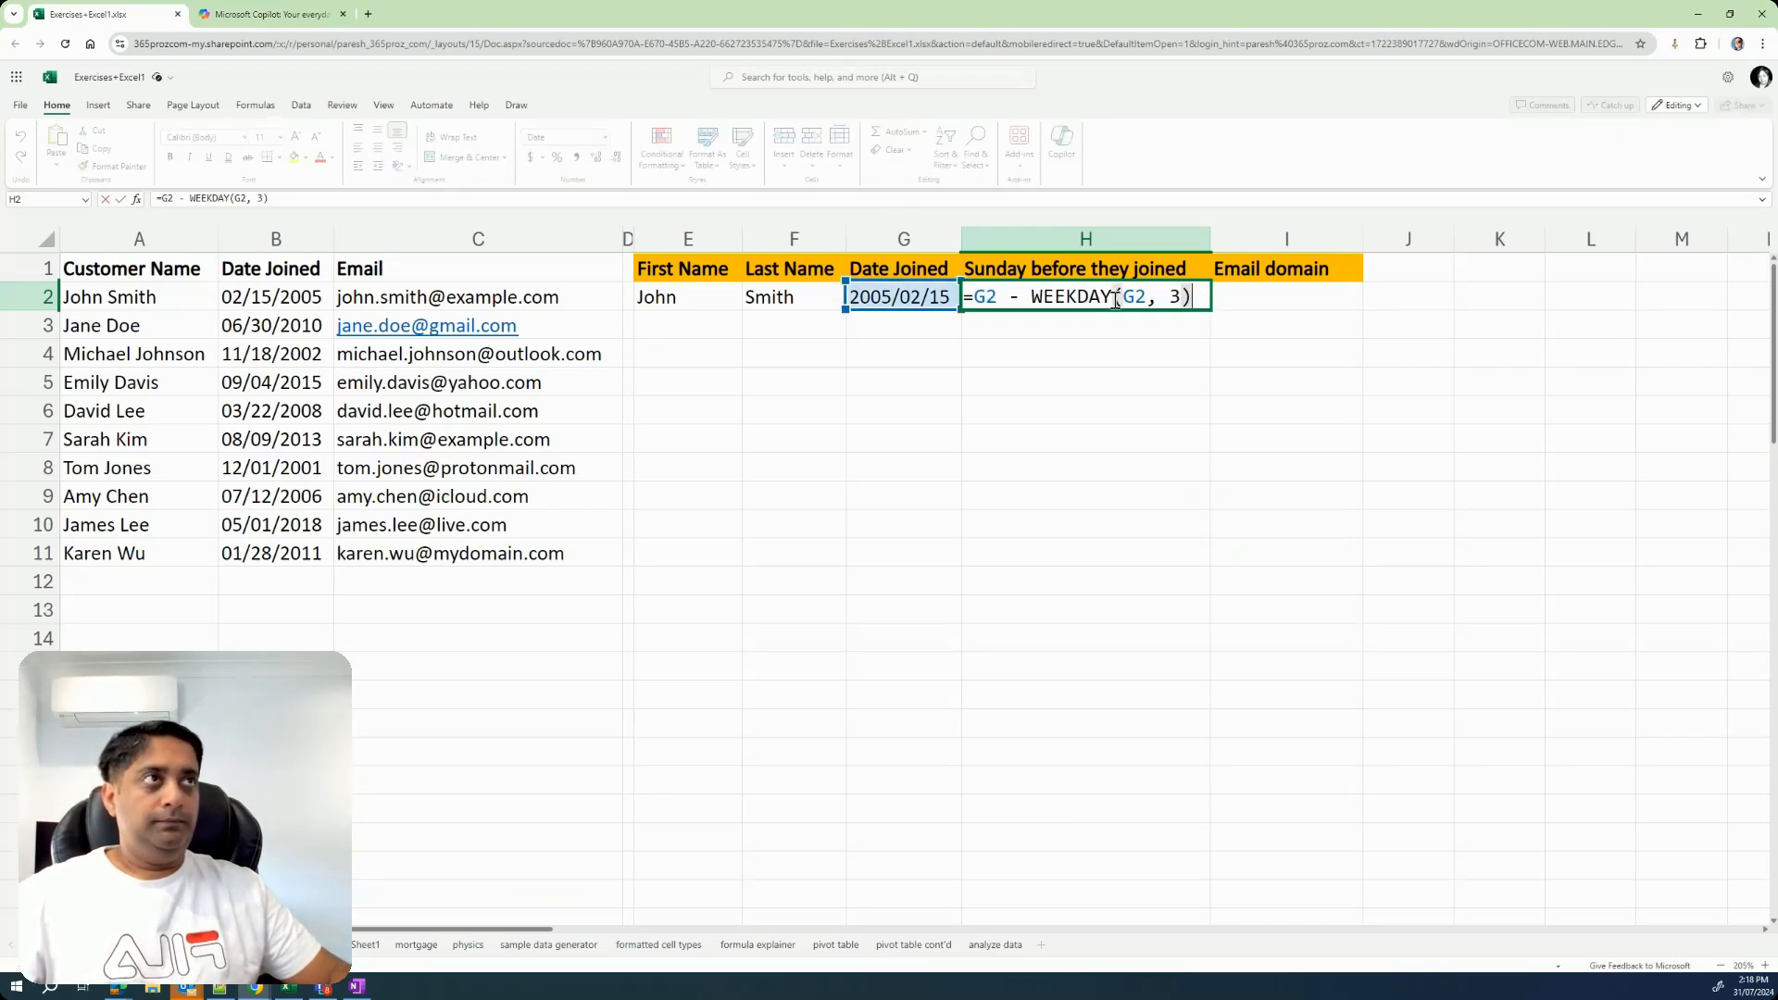
pyautogui.hotkey('ctrl', 'a')
pyautogui.write('=TEXT(G2 - WEEKDAY(G2, 3), "yyyy/mm/dd")')
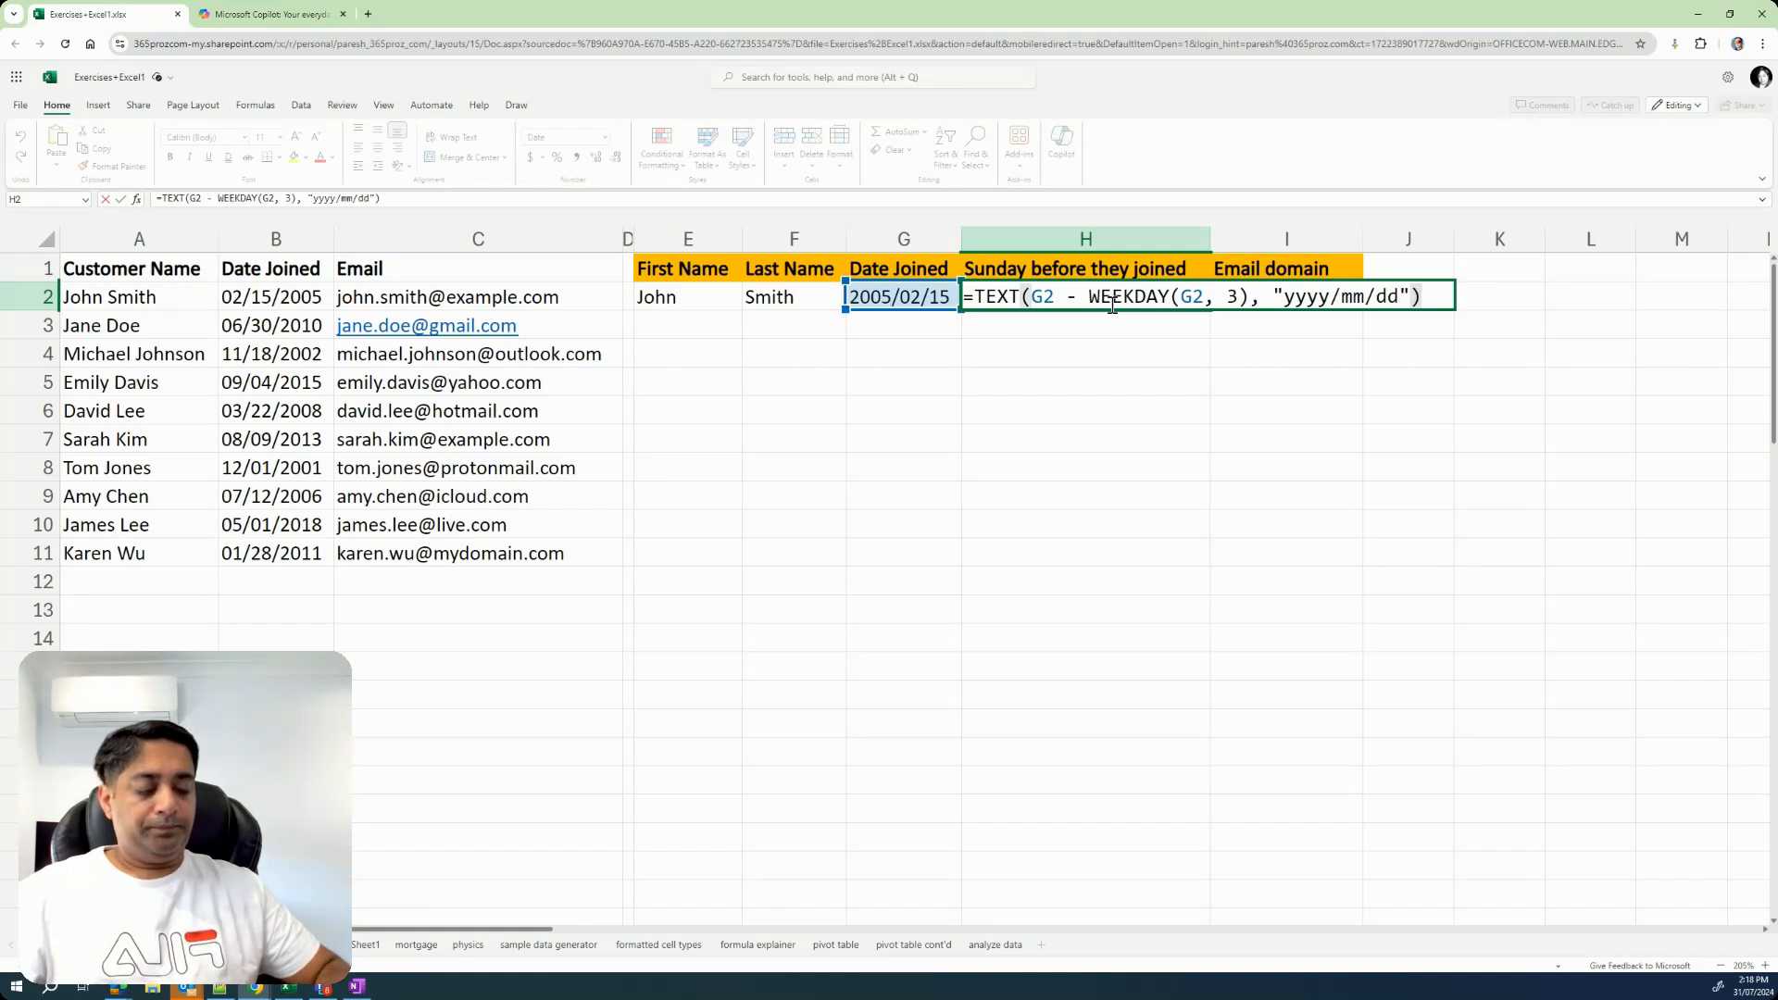
pyautogui.press('Return')
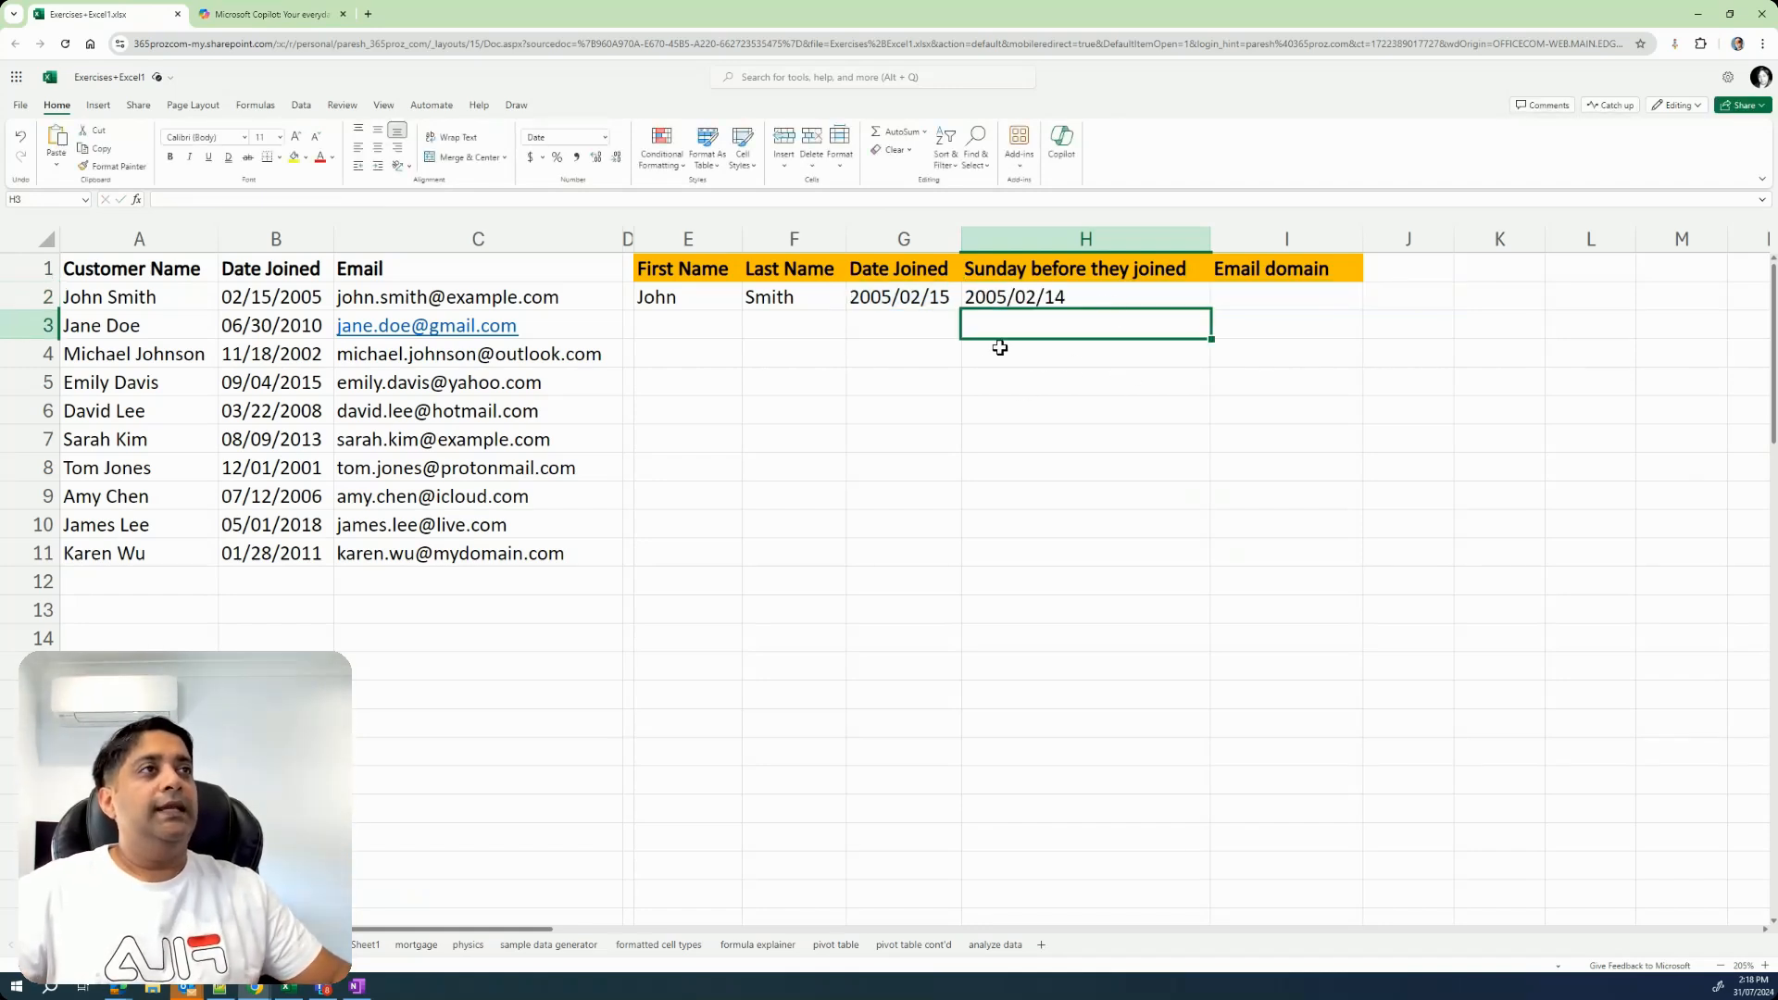
# Look up February 2005 in the system calendar to check the weekday of the date calculated in H2.
pyautogui.press('Left')
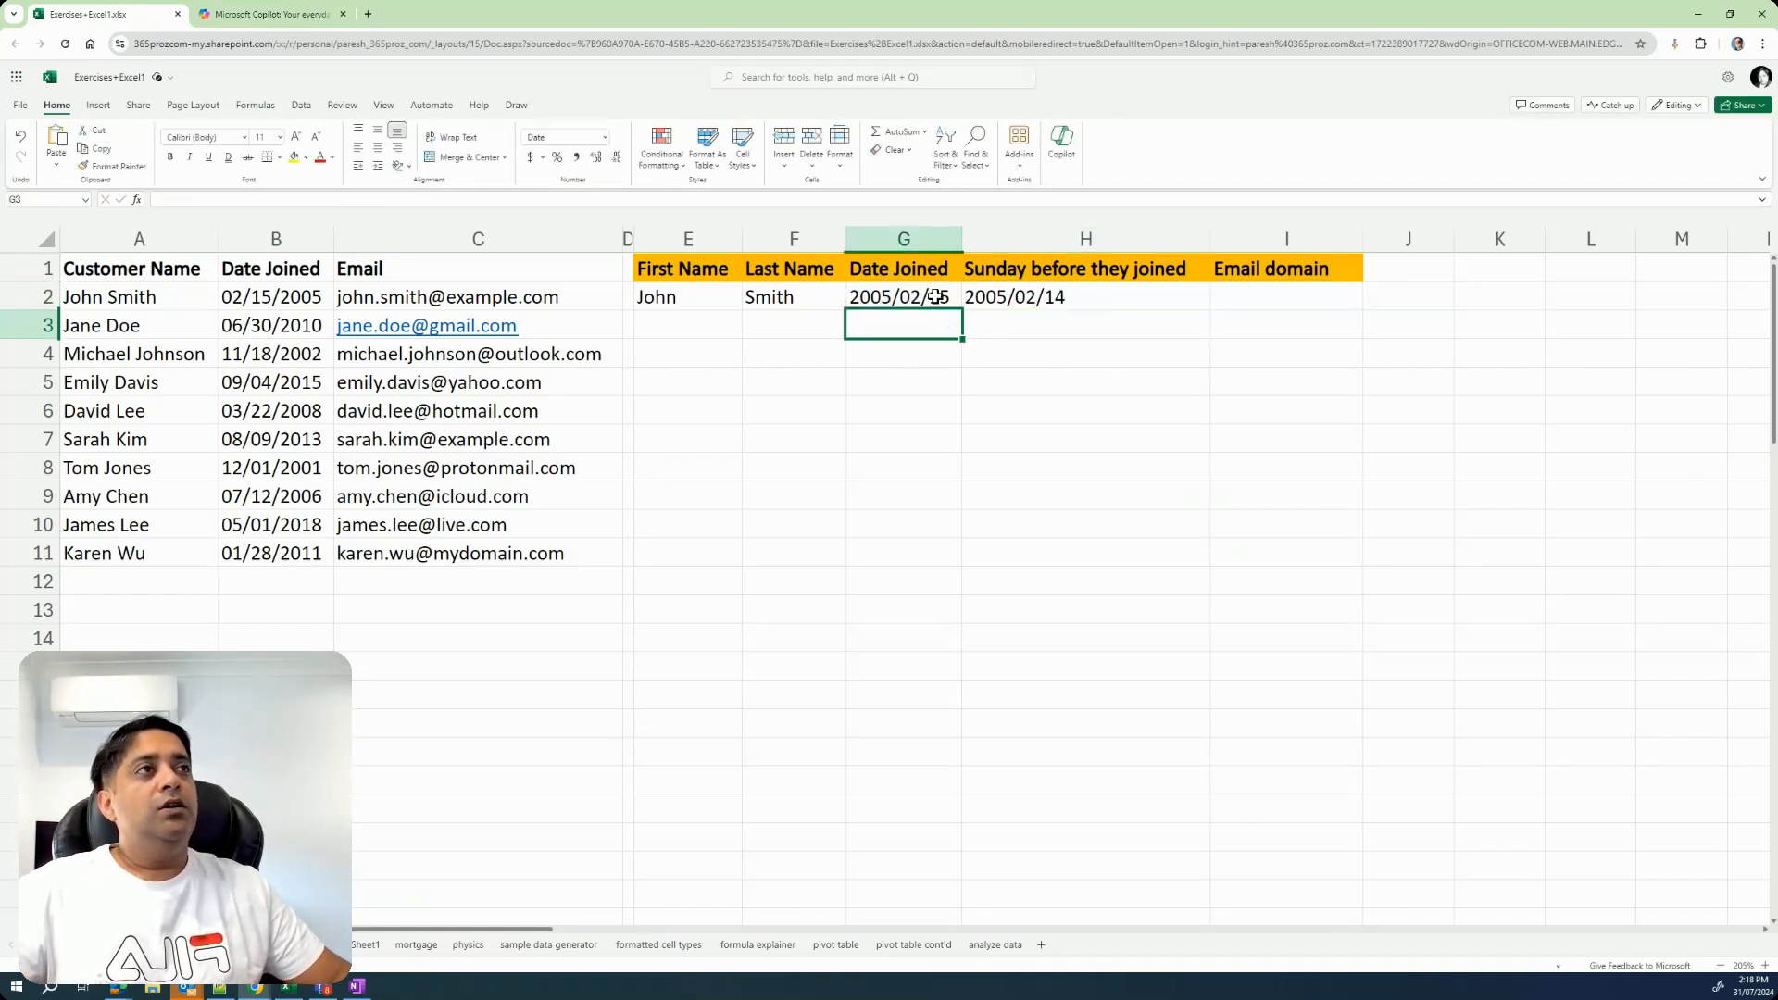
pyautogui.click(1039, 305)
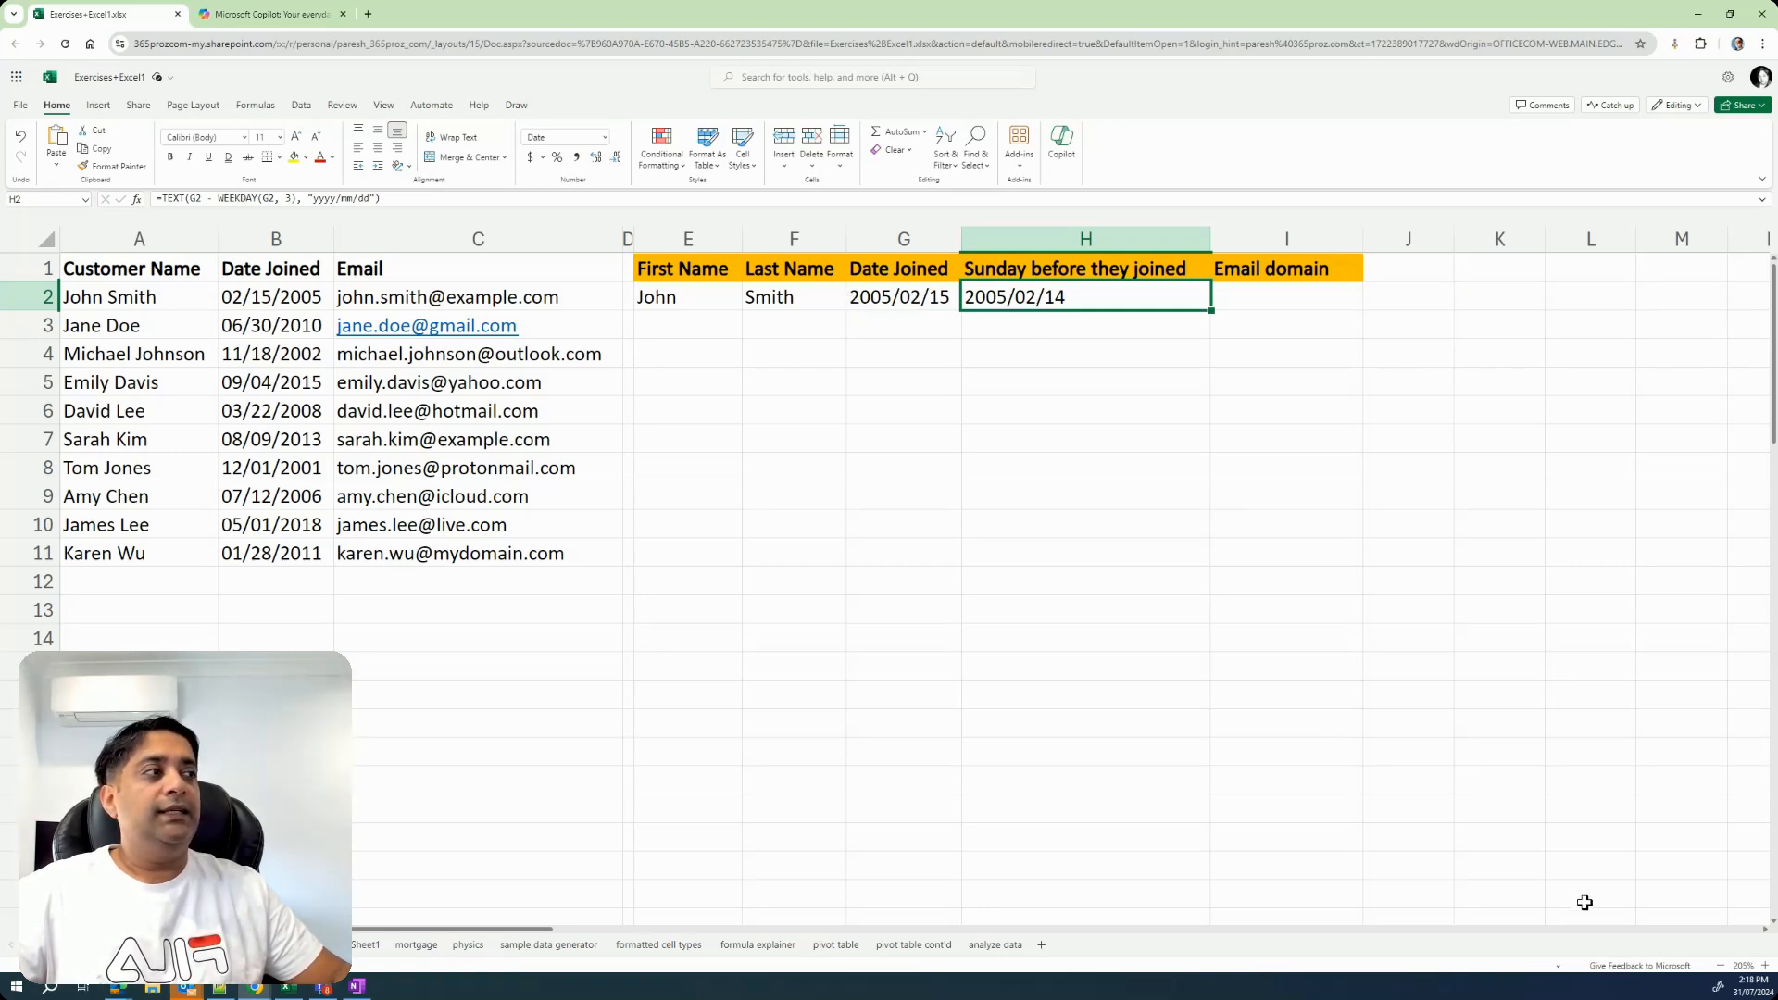
pyautogui.click(1750, 986)
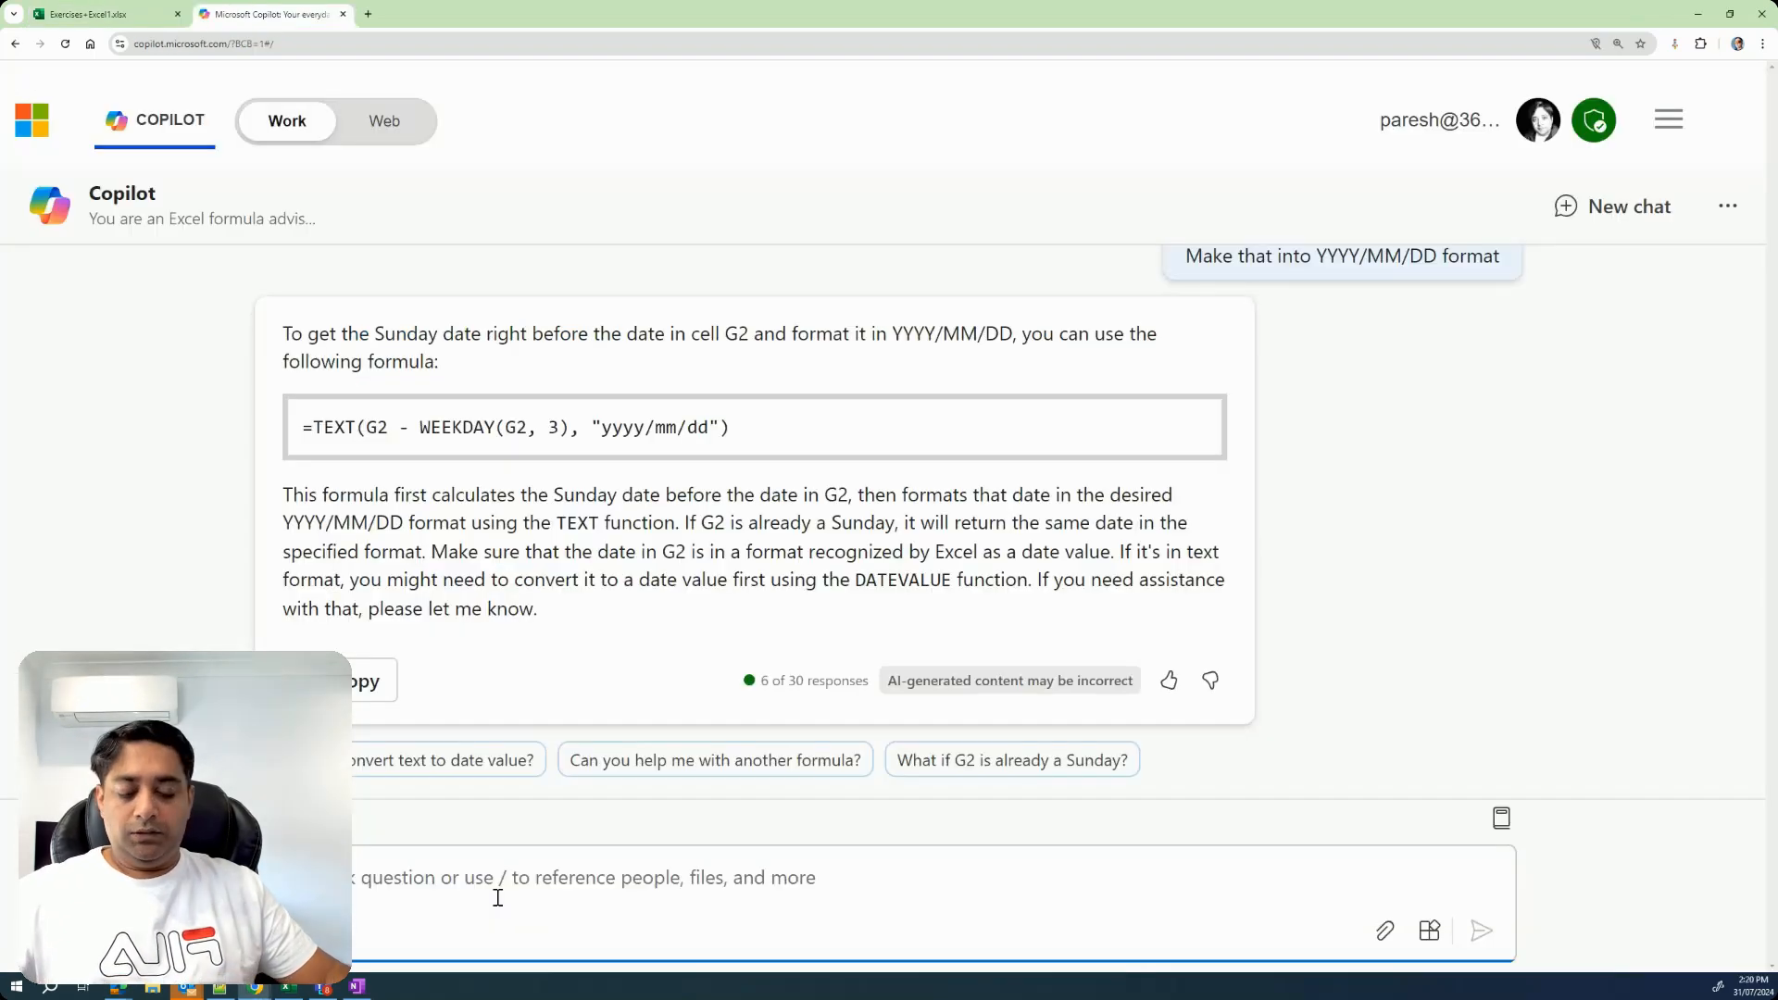
# Send Copilot the correction "That gives me Monday, I need Sunday date." and select the revised formula in its reply.
pyautogui.hotkey('ctrl', 'v')
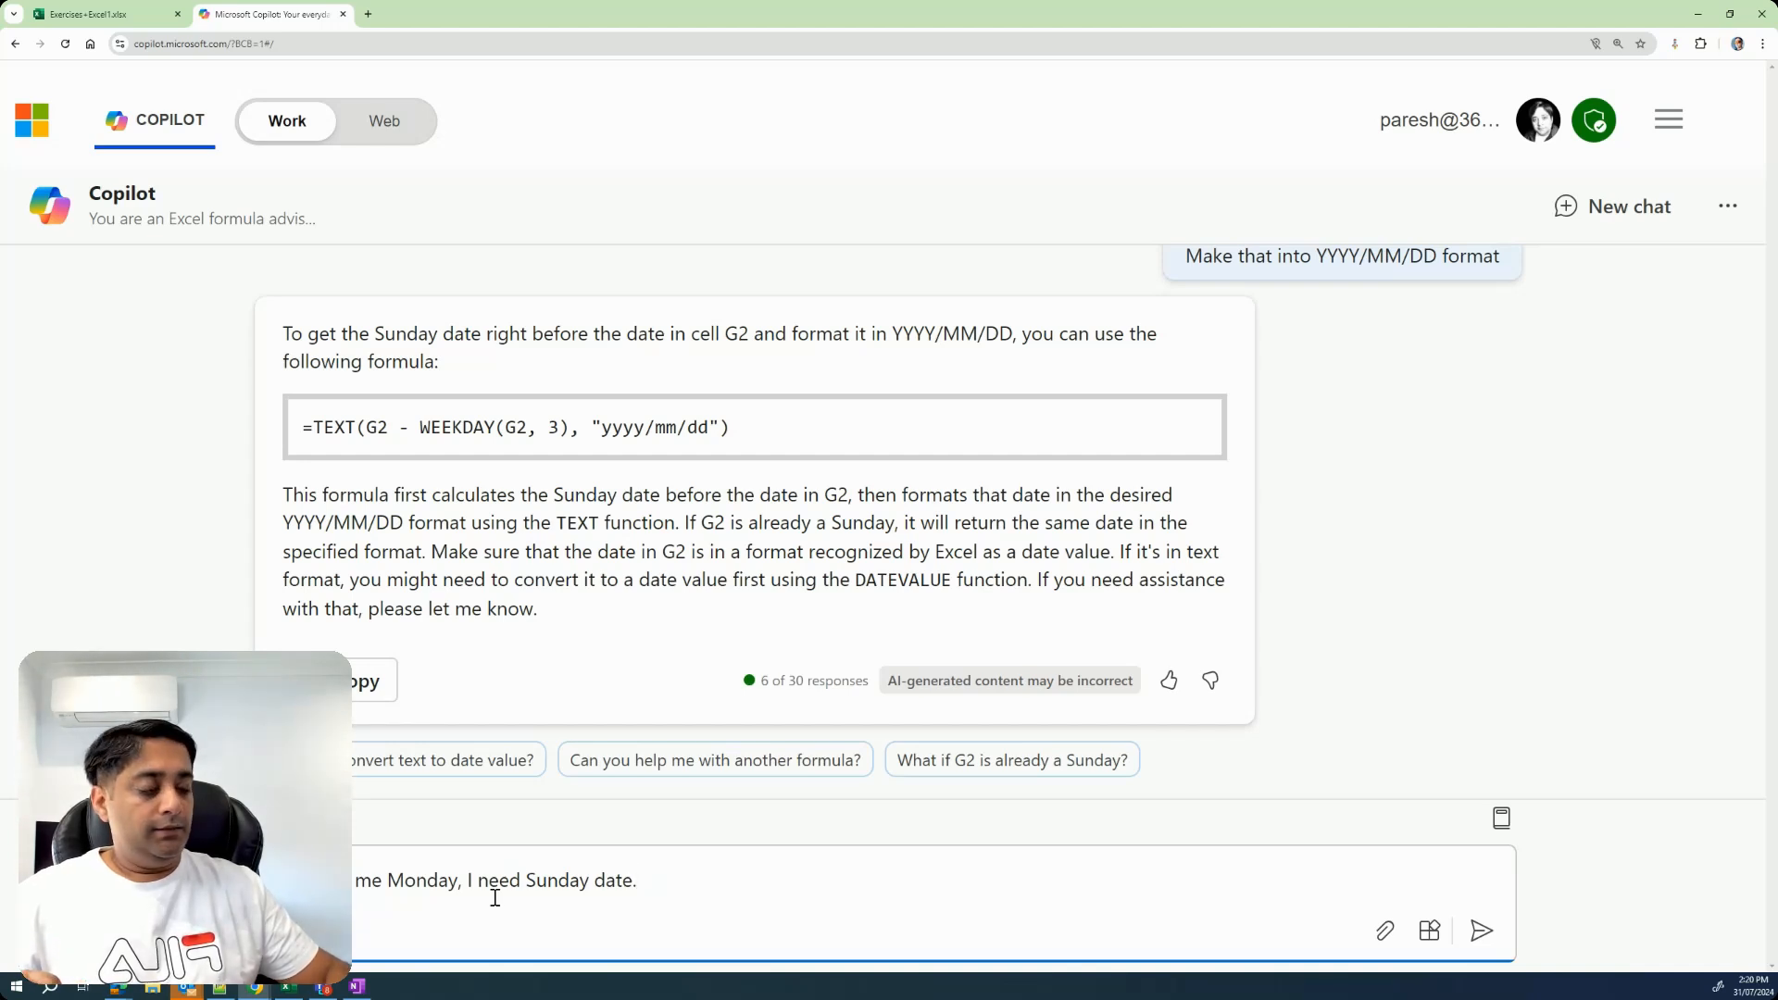
pyautogui.press('Return')
pyautogui.moveTo(296, 688); pyautogui.dragTo(769, 688)
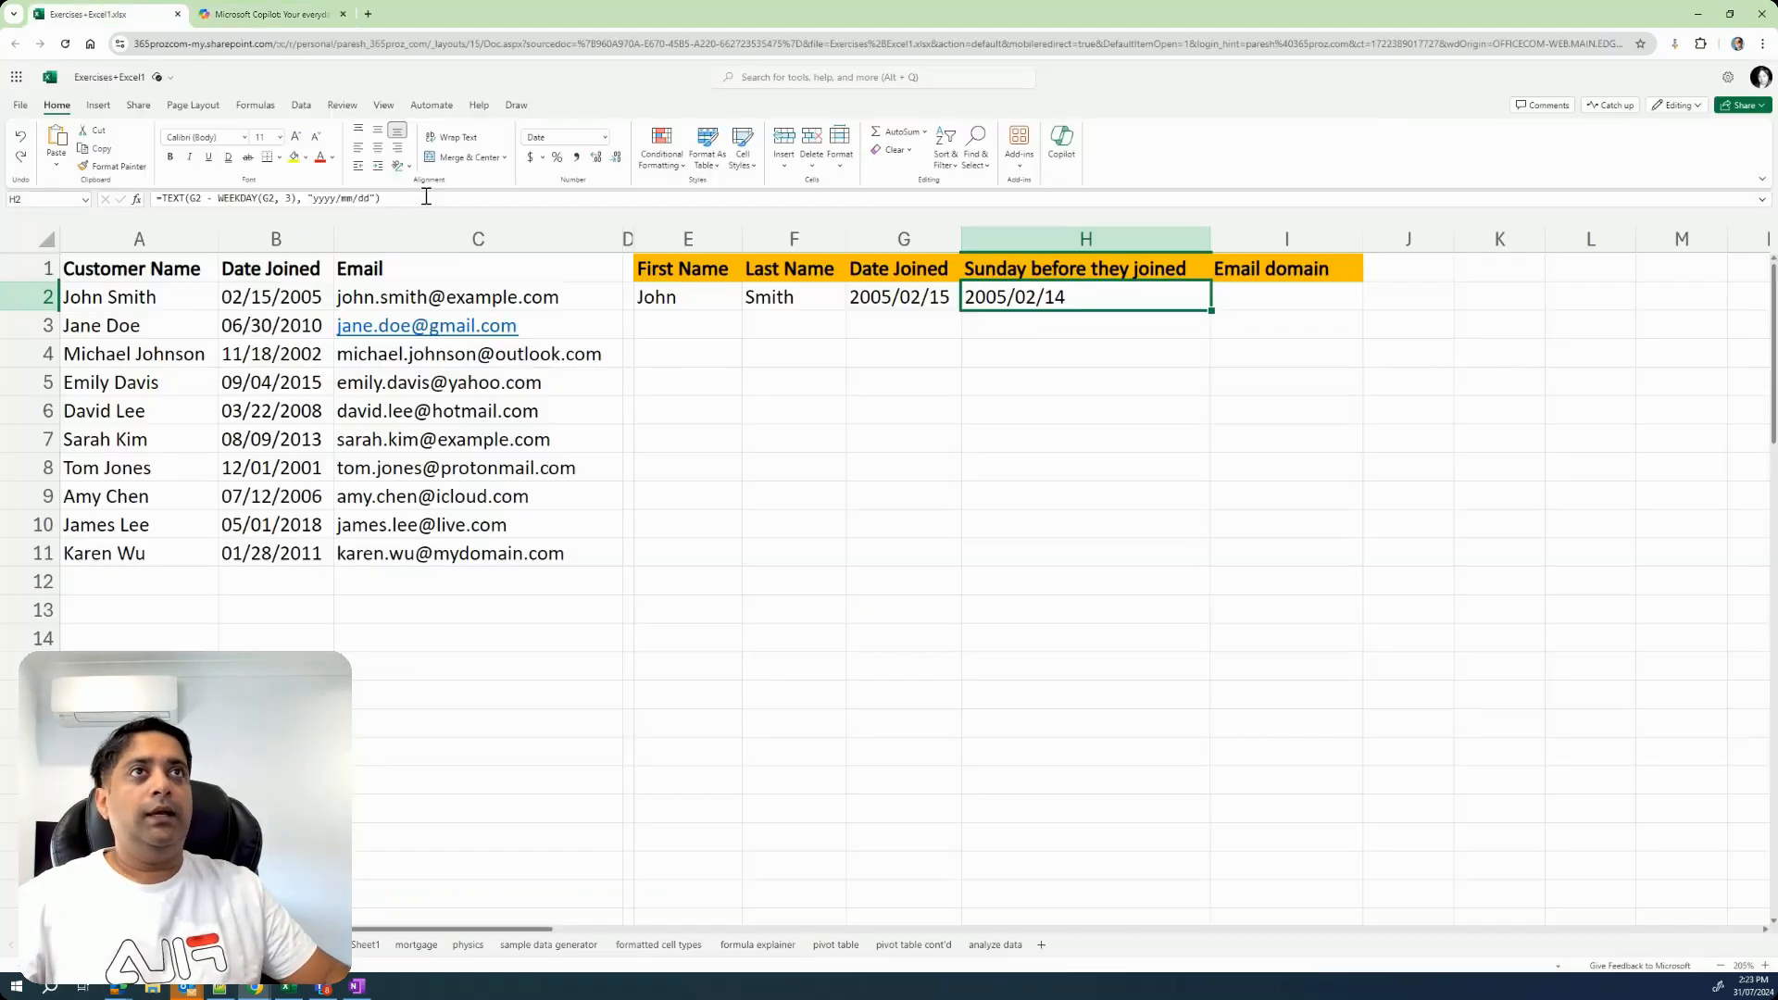
# Replace the H2 formula in Excel with =TEXT(G2 - WEEKDAY(G2) + 1, "yyyy/mm/dd"), and select cell I2 under Email domain.
pyautogui.click(441, 199)
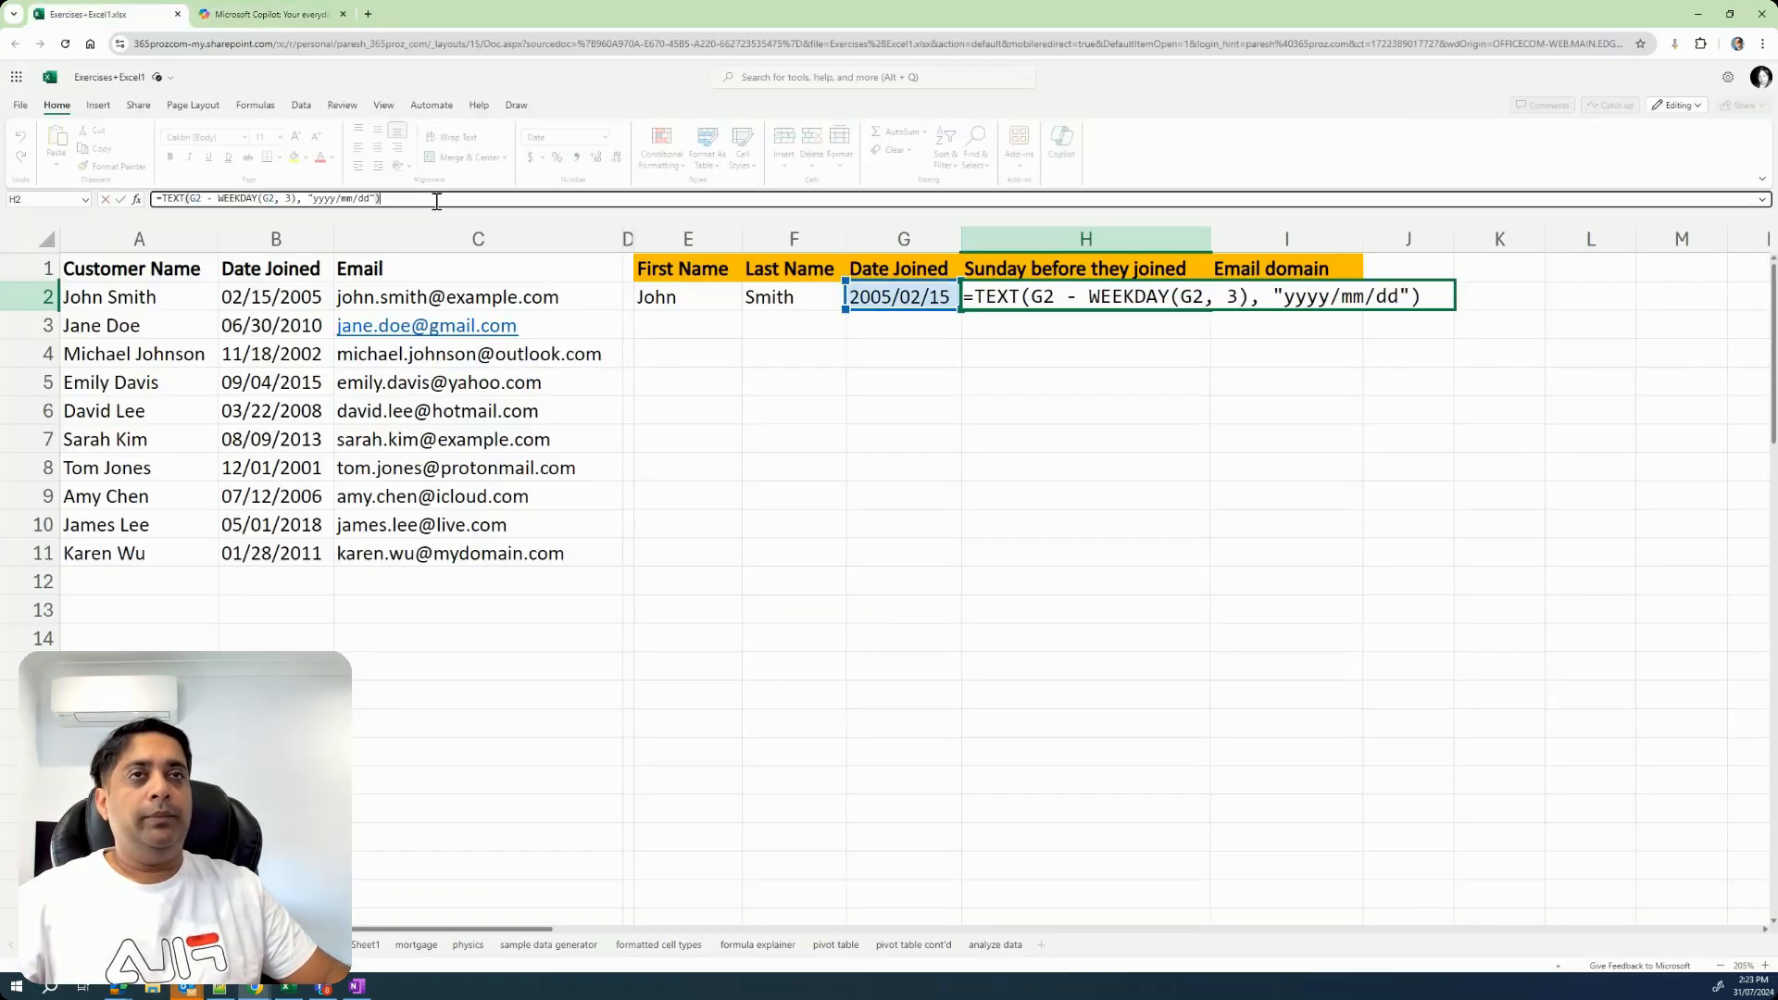
pyautogui.hotkey('ctrl', 'a')
pyautogui.write('=TEXT(G2 - WEEKDAY(G2) + 1, "yyyy/mm/dd")')
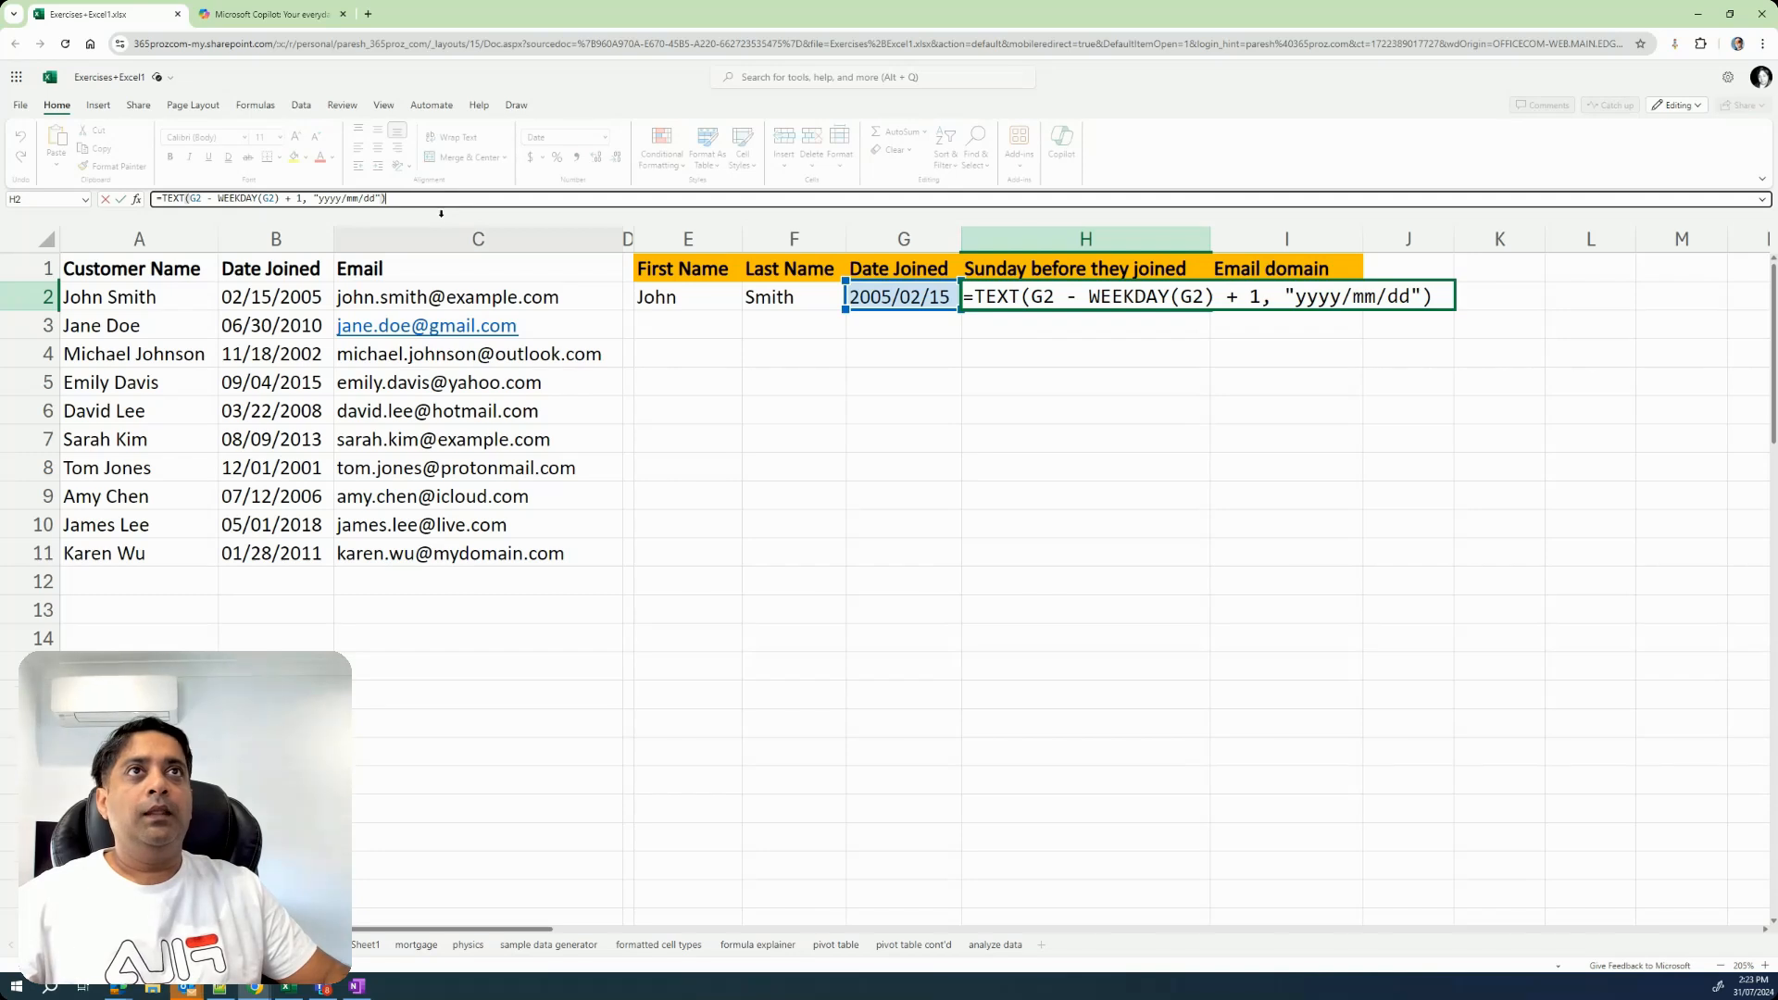
pyautogui.press('Return')
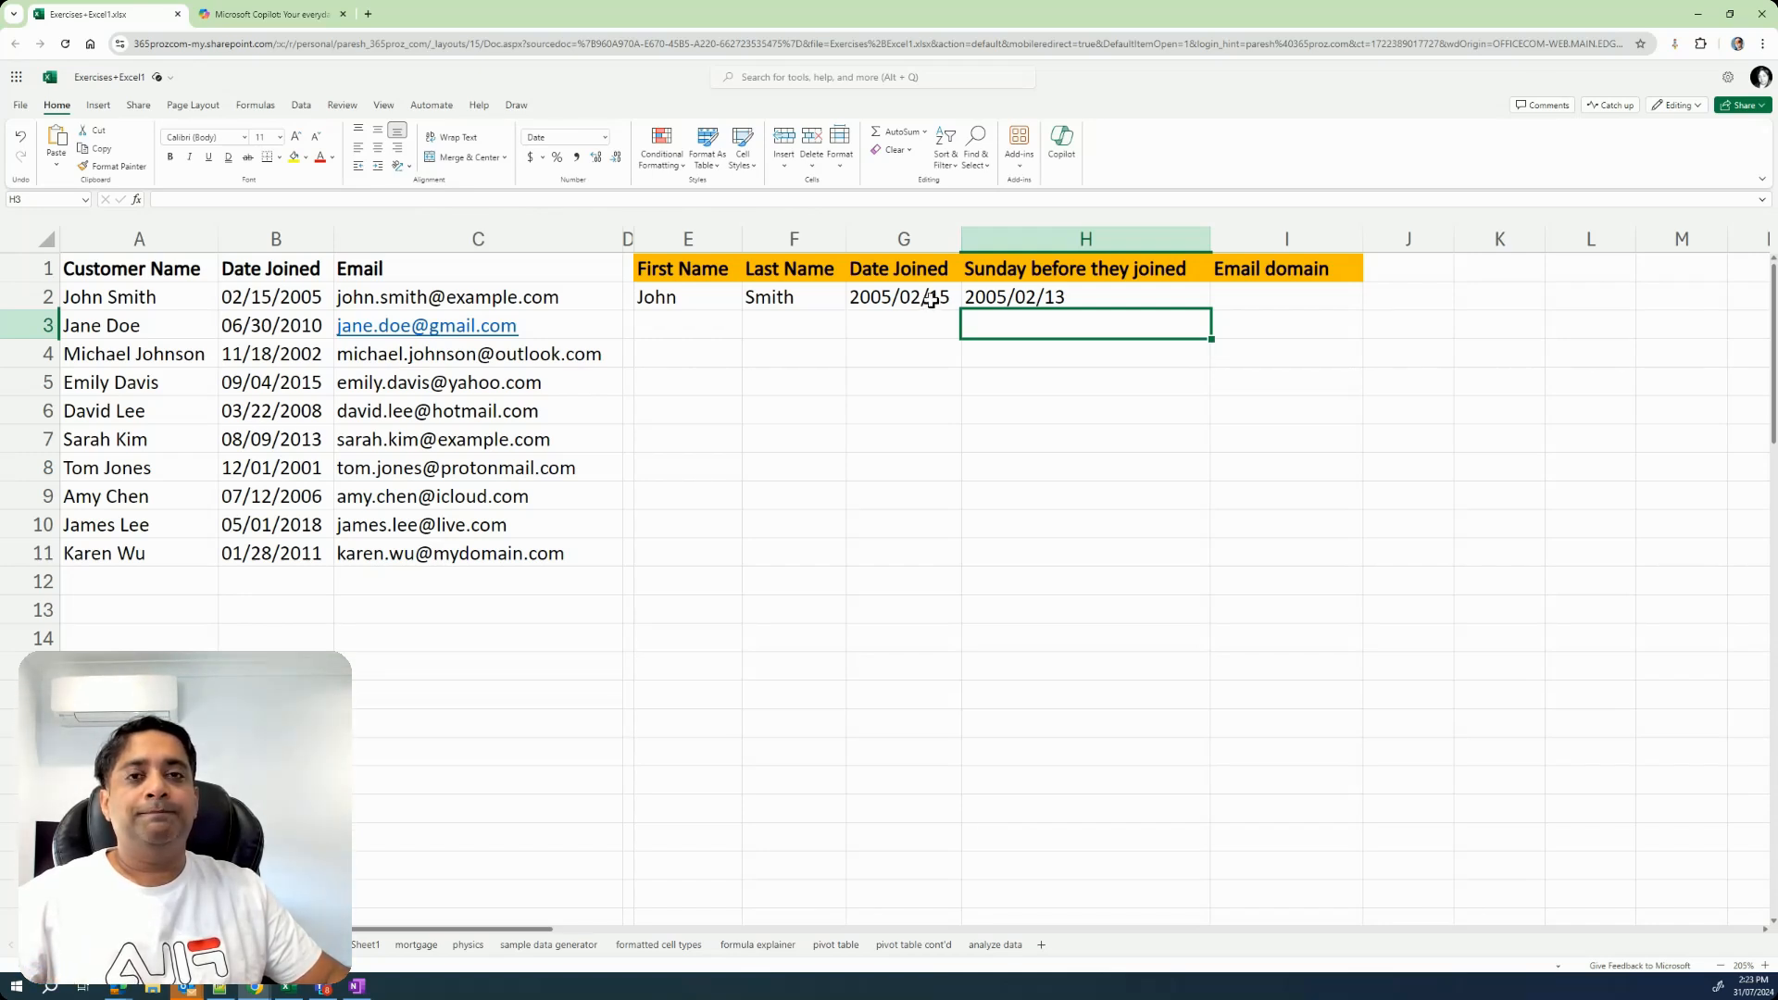
pyautogui.click(1128, 294)
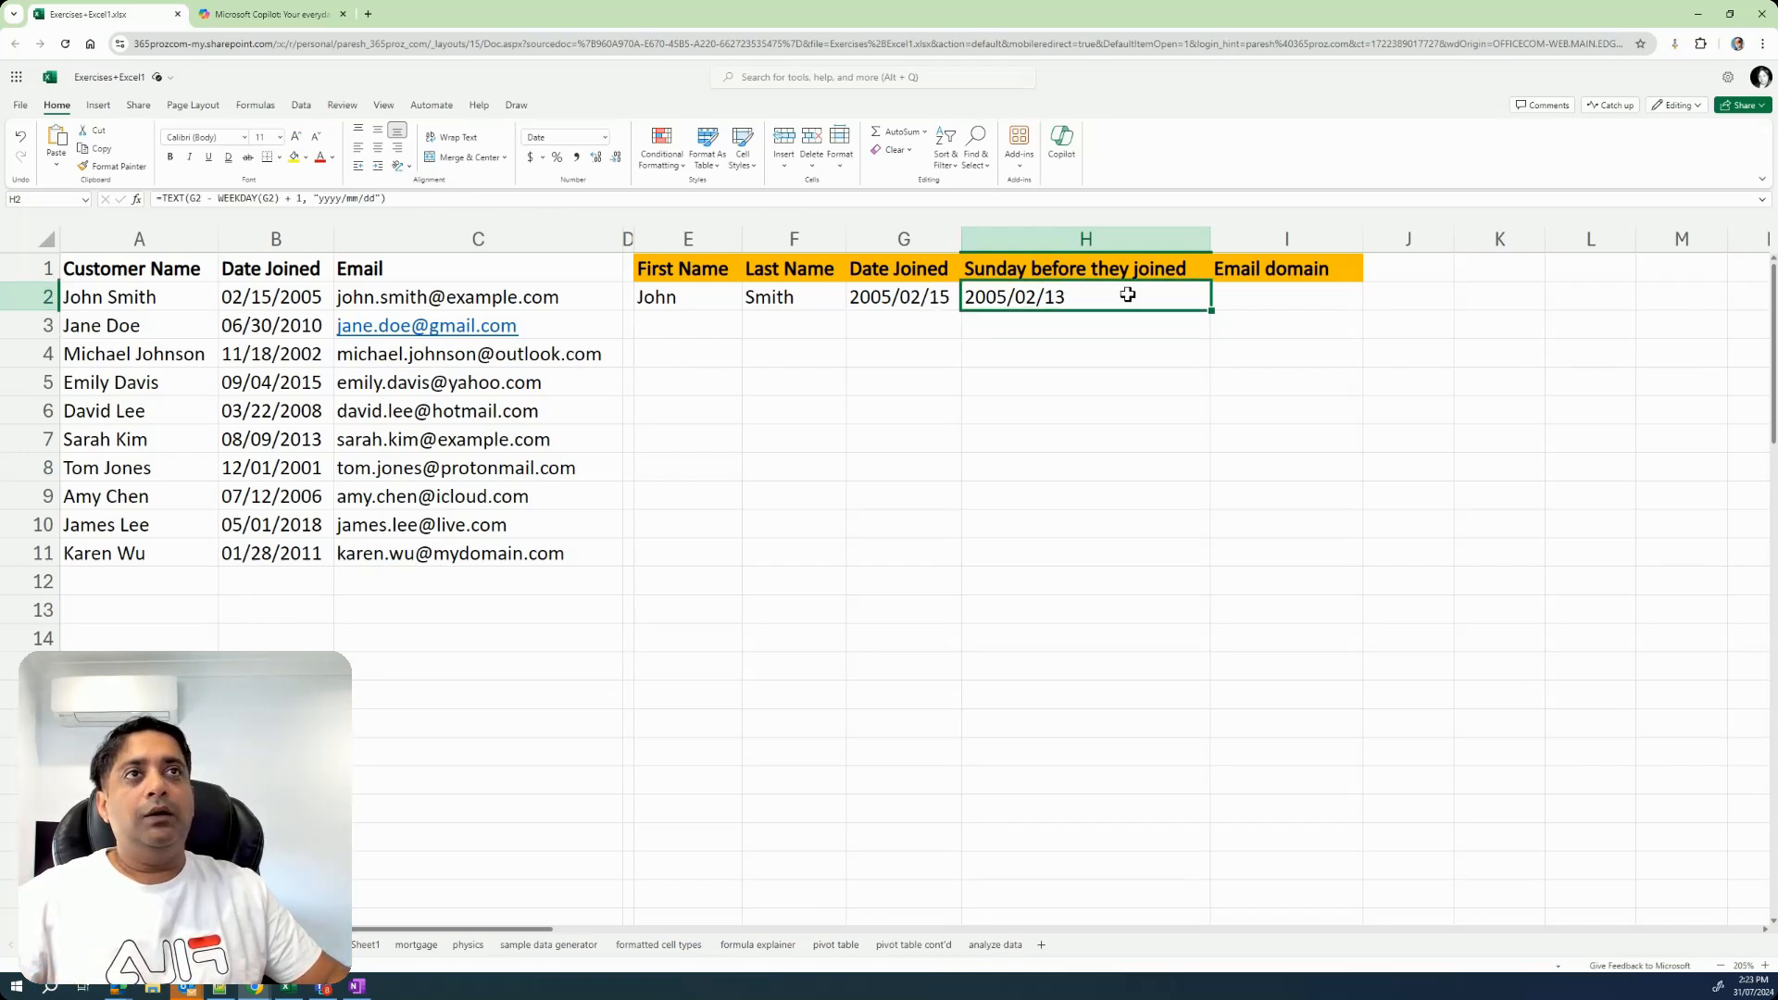
pyautogui.click(1287, 296)
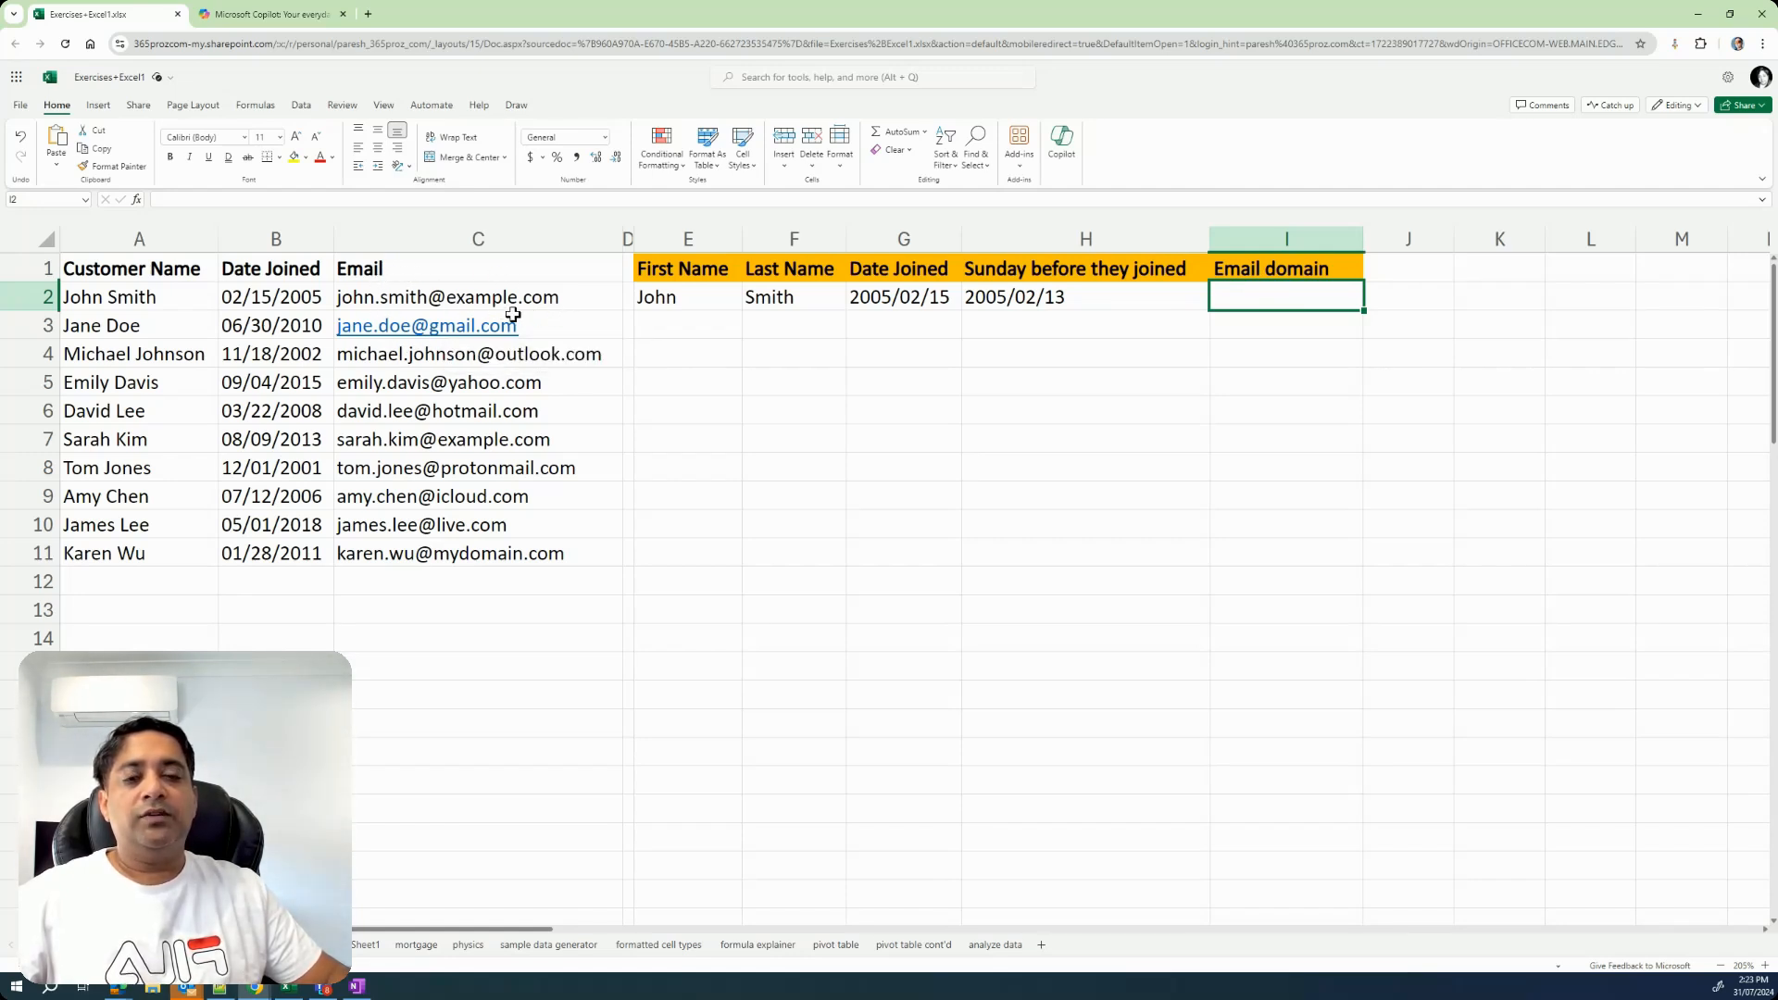
# Ask Copilot for a formula extracting the email domain from C2, giving "gmail.com" as the example result, and select the formula in its reply.
pyautogui.moveTo(513, 315)
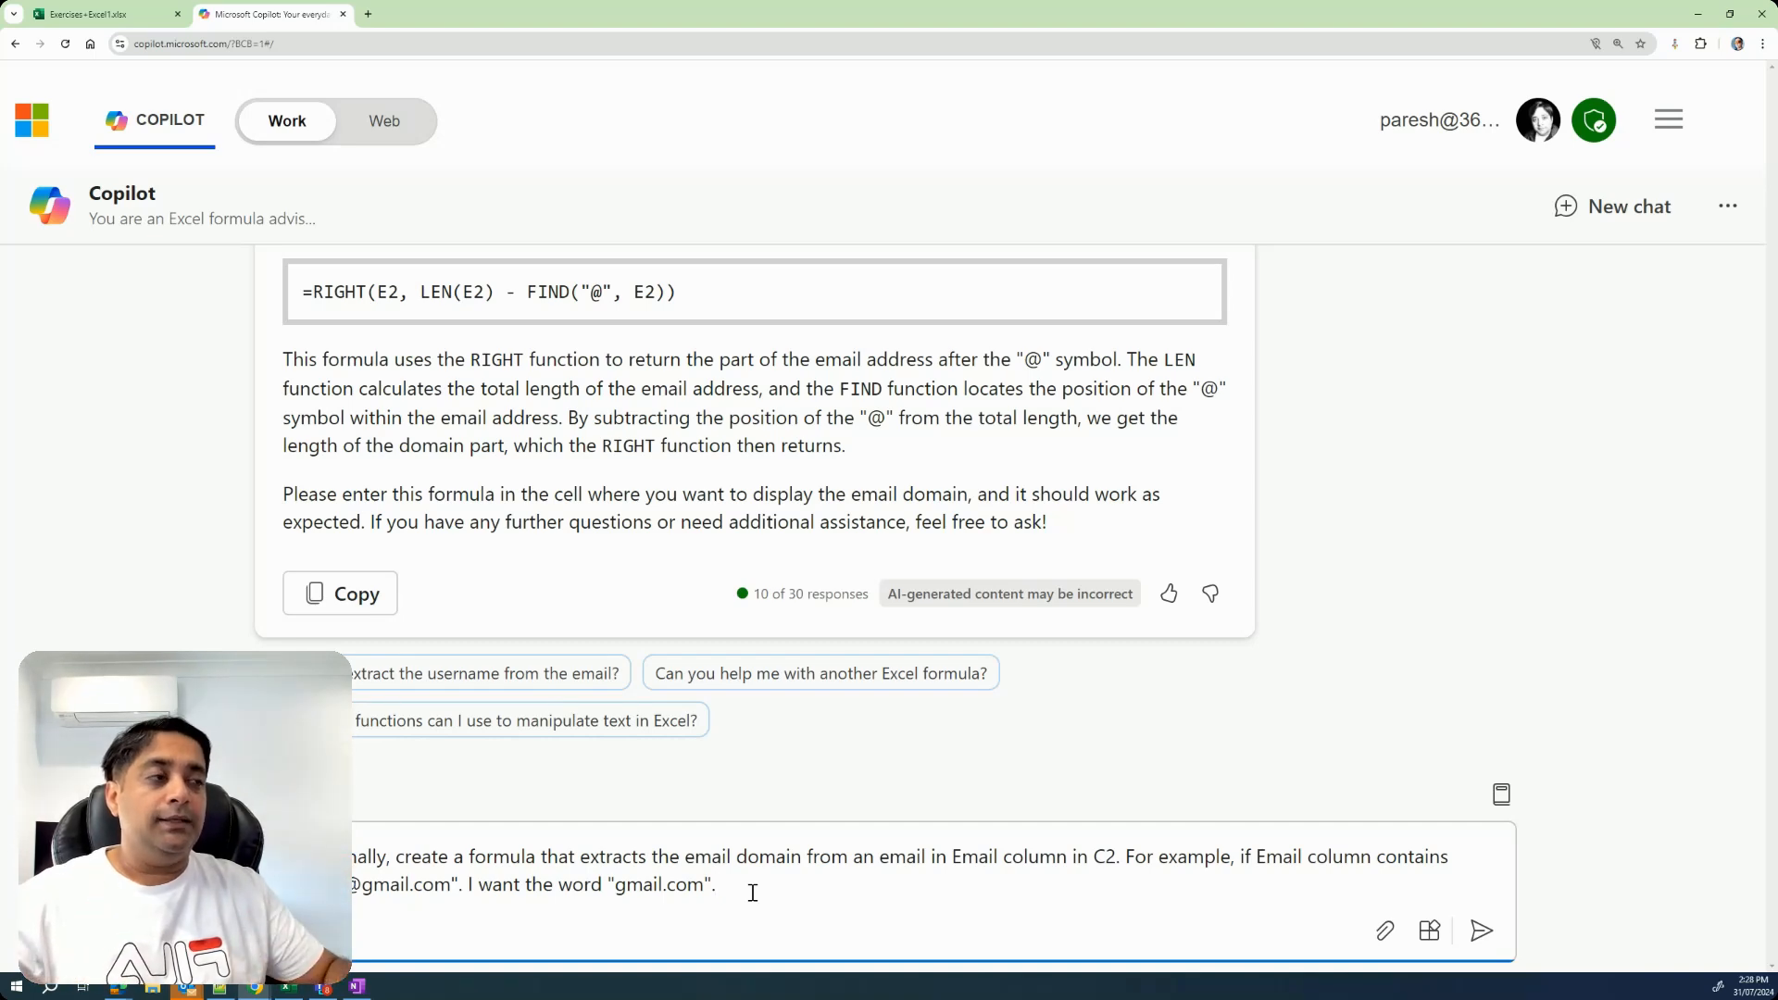
pyautogui.click(1480, 930)
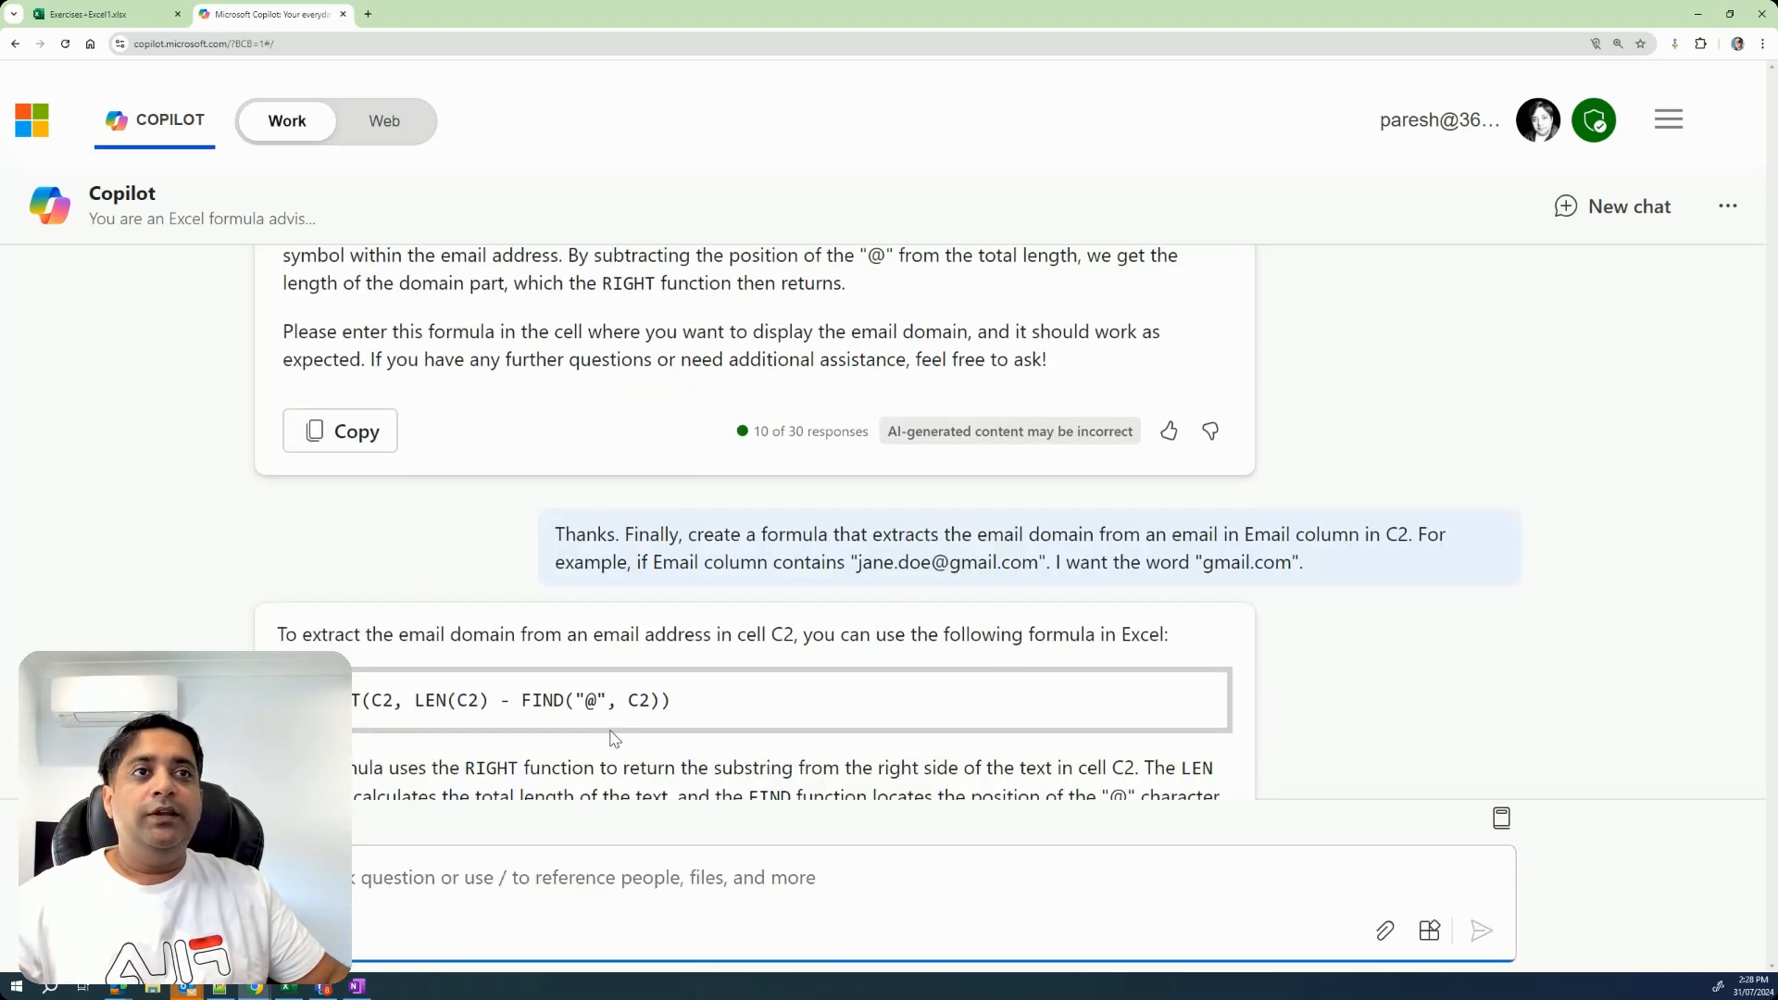
pyautogui.moveTo(297, 562); pyautogui.dragTo(681, 576)
pyautogui.hotkey('ctrl', 'c')
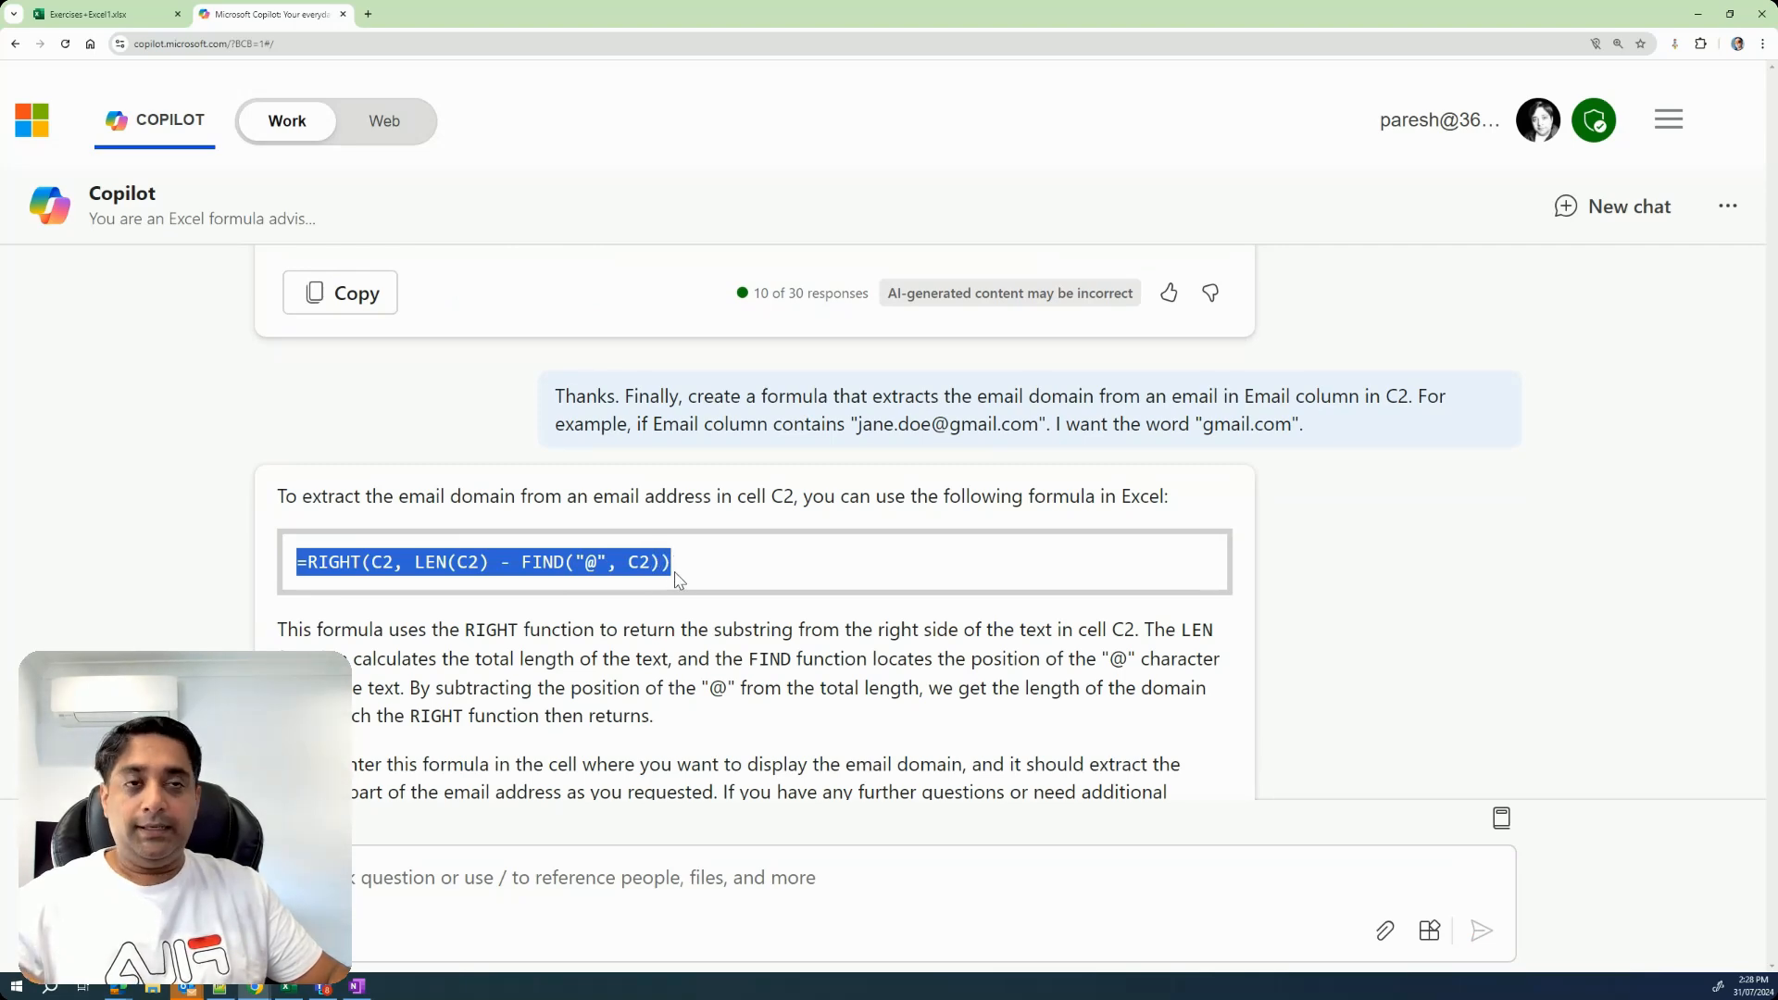
# Switch to the Excel sheet and enter =RIGHT(C2, LEN(C2) - FIND("@", C2)) in cell I2 under Email domain.
pyautogui.click(126, 14)
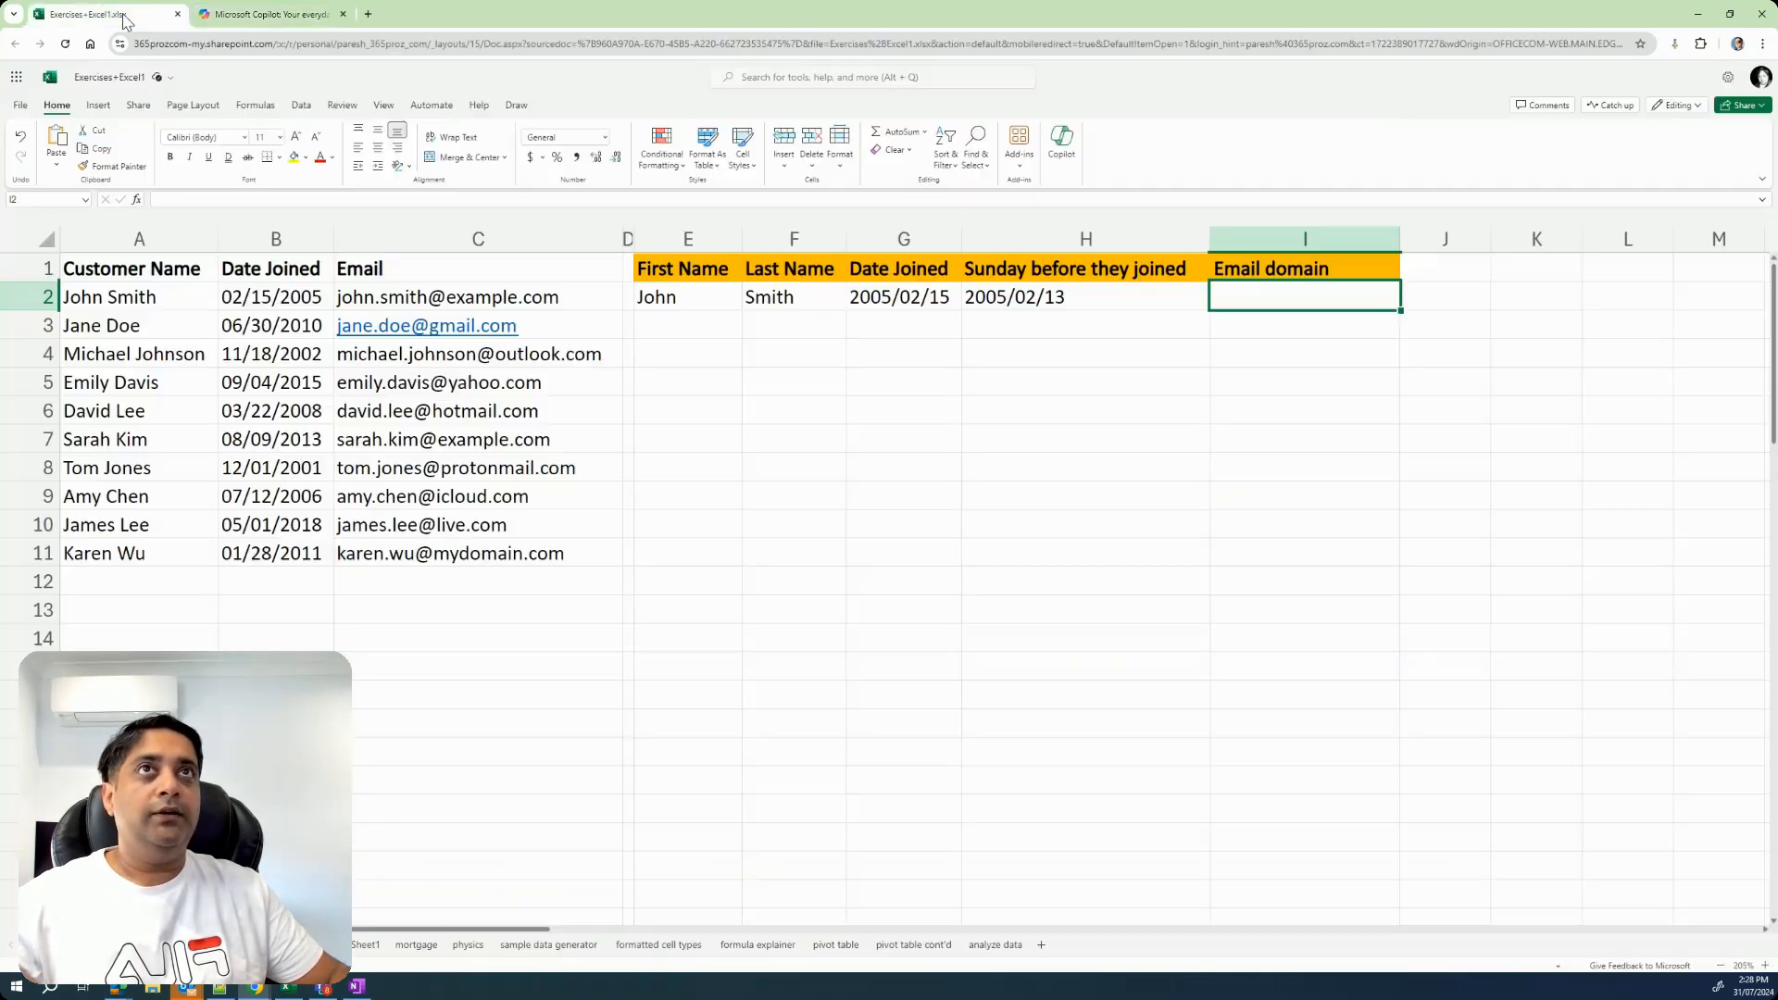
pyautogui.doubleClick(1281, 293)
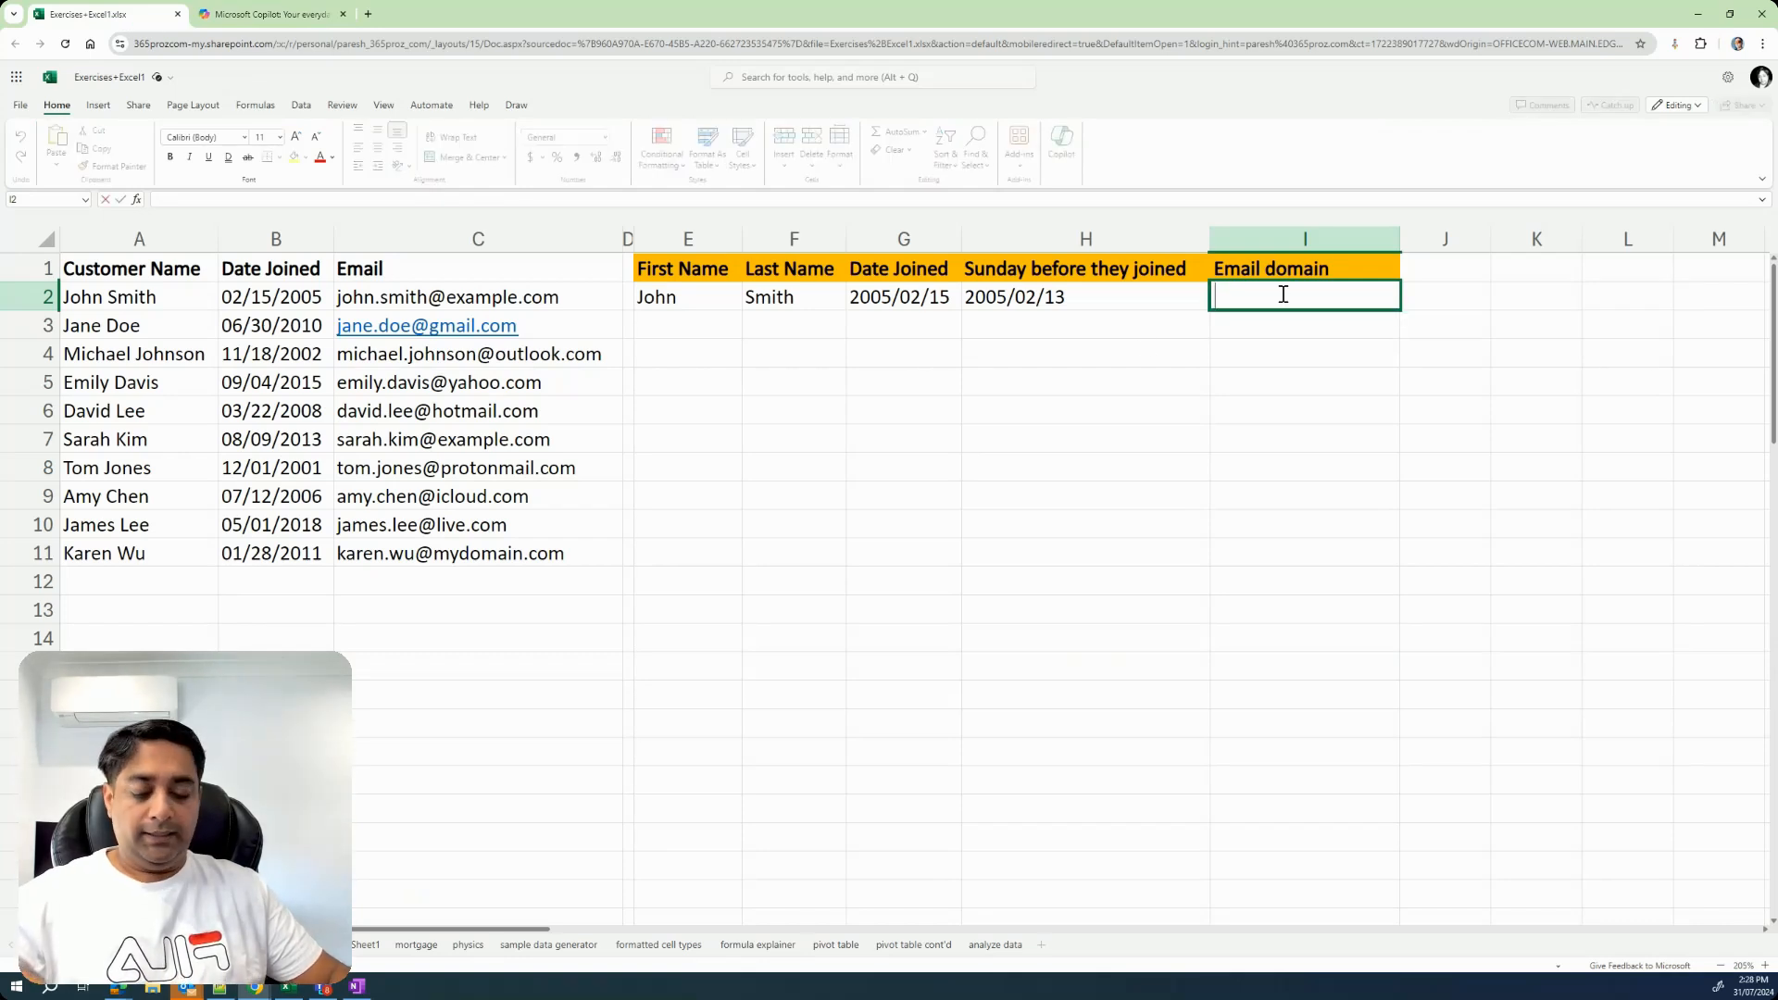
pyautogui.hotkey('ctrl', 'v')
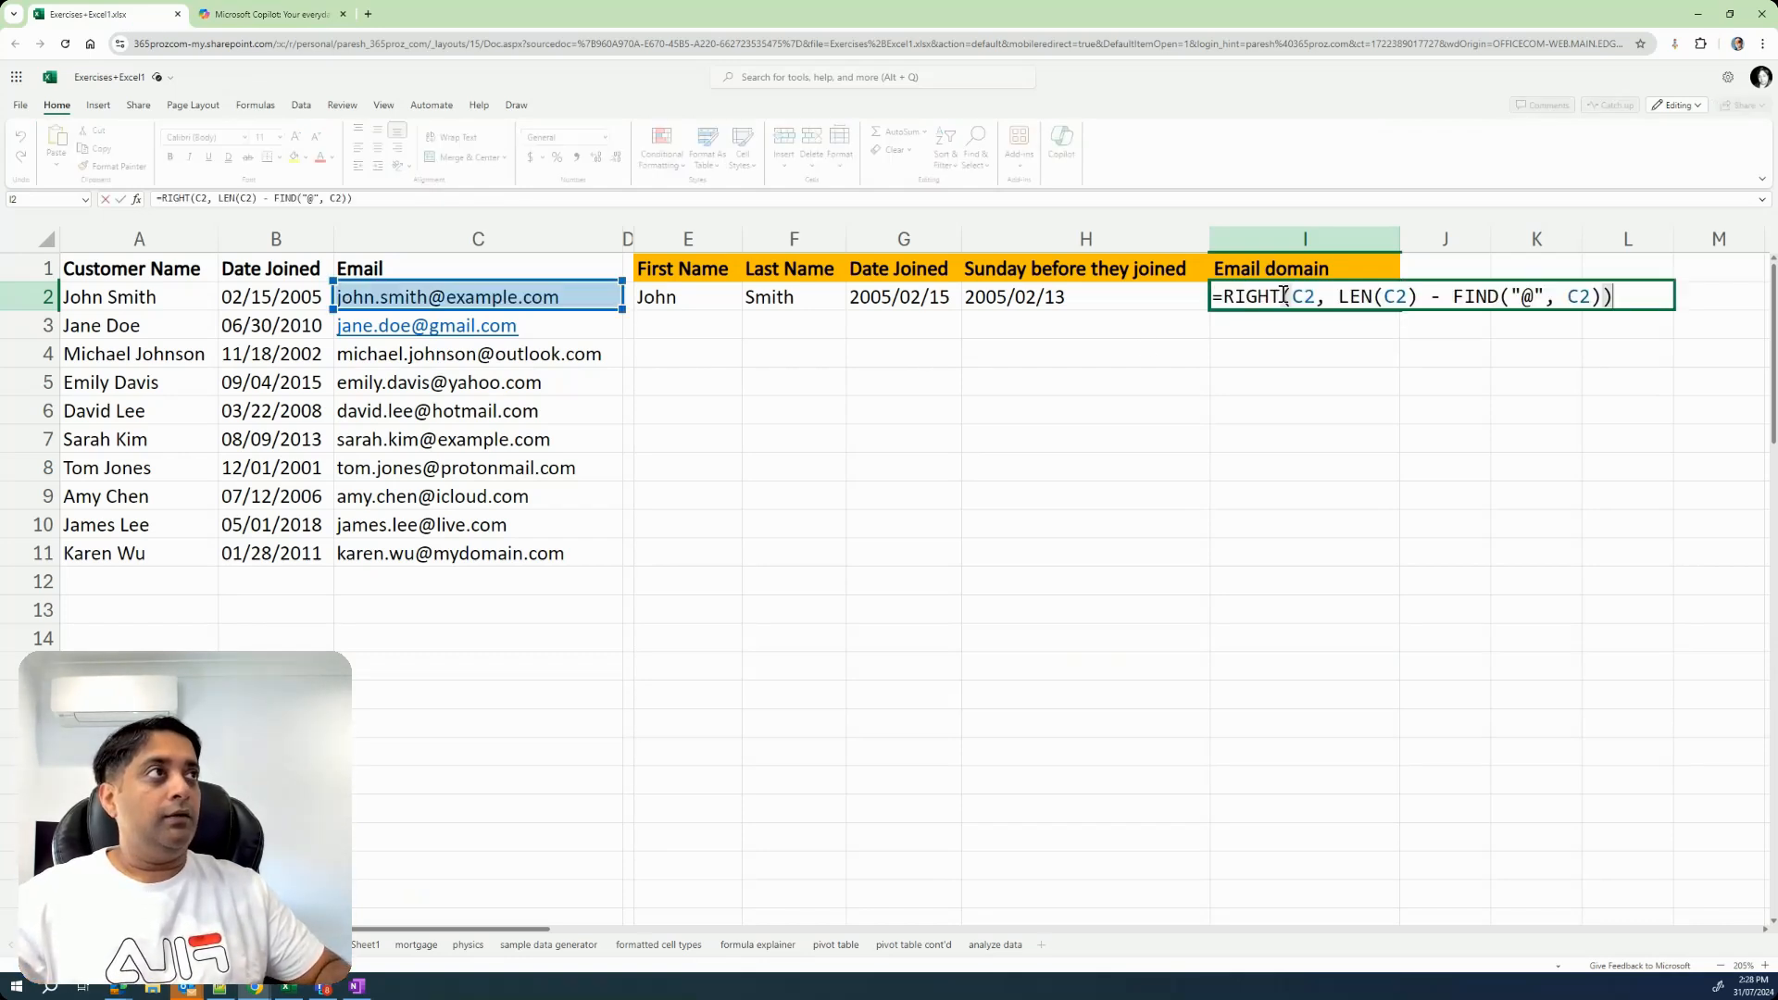
pyautogui.press('Return')
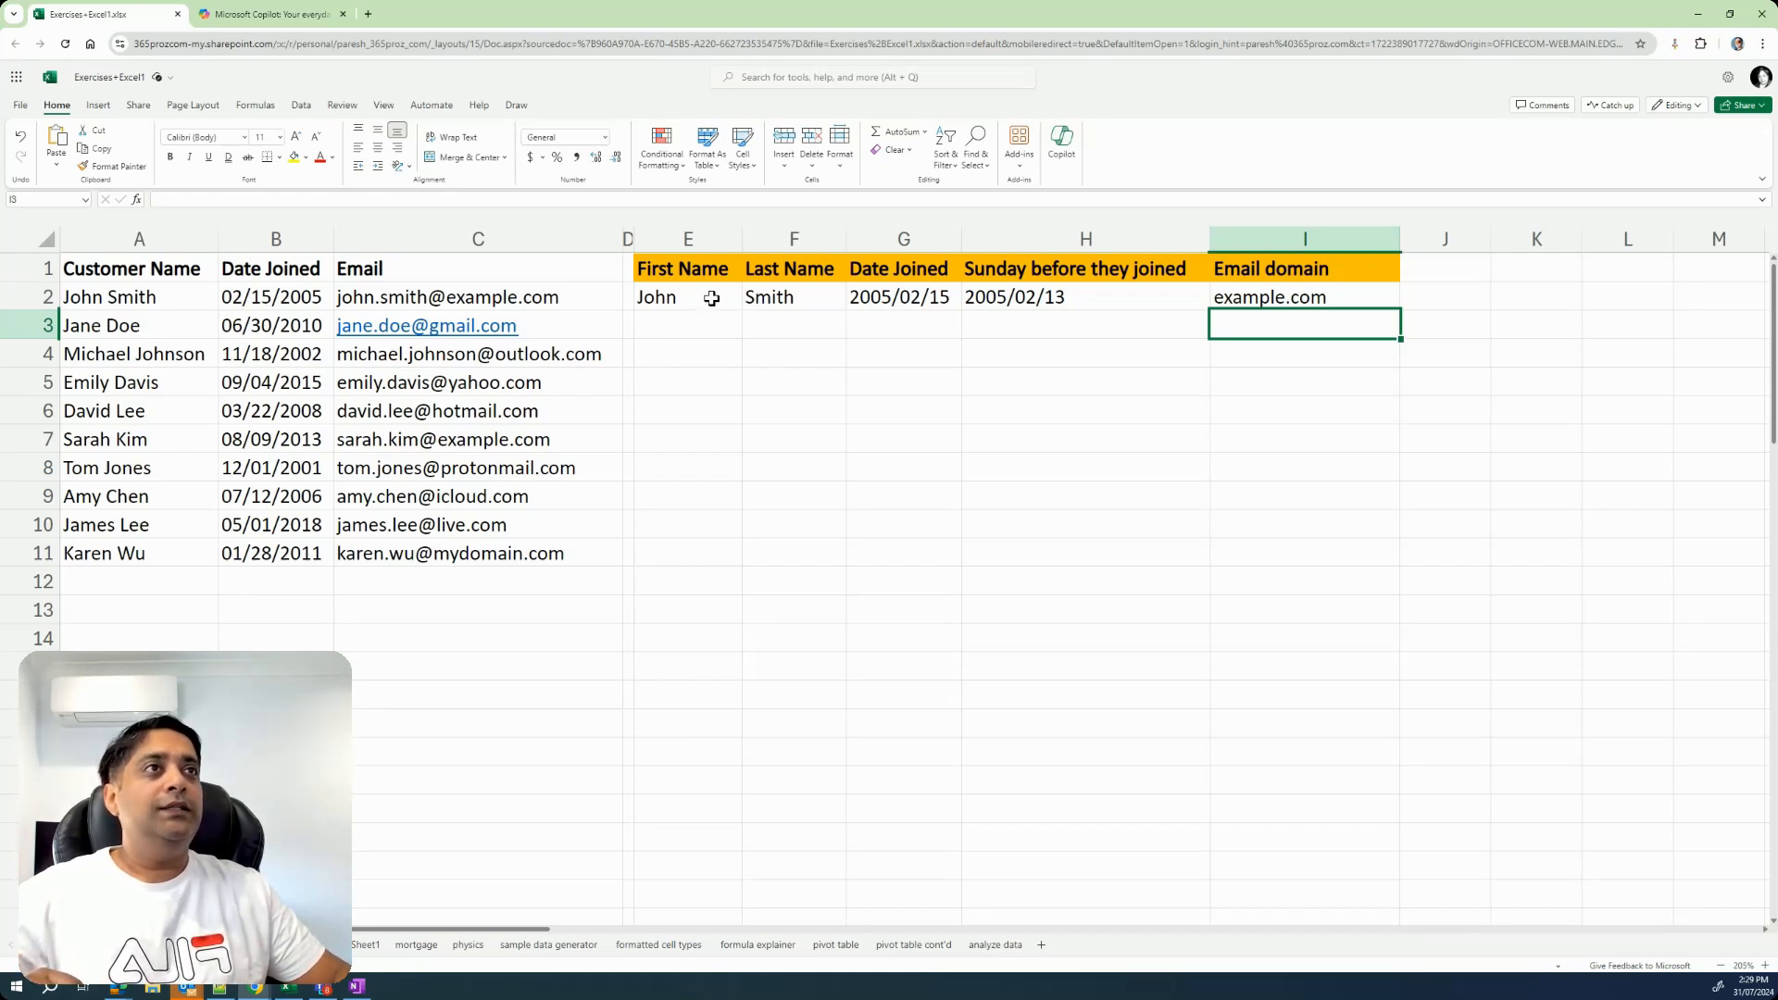
# Fill the formulas in E2:I2 down through row 11 for all customers.
pyautogui.moveTo(708, 299); pyautogui.dragTo(1267, 300)
pyautogui.moveTo(1399, 311); pyautogui.dragTo(1380, 548)
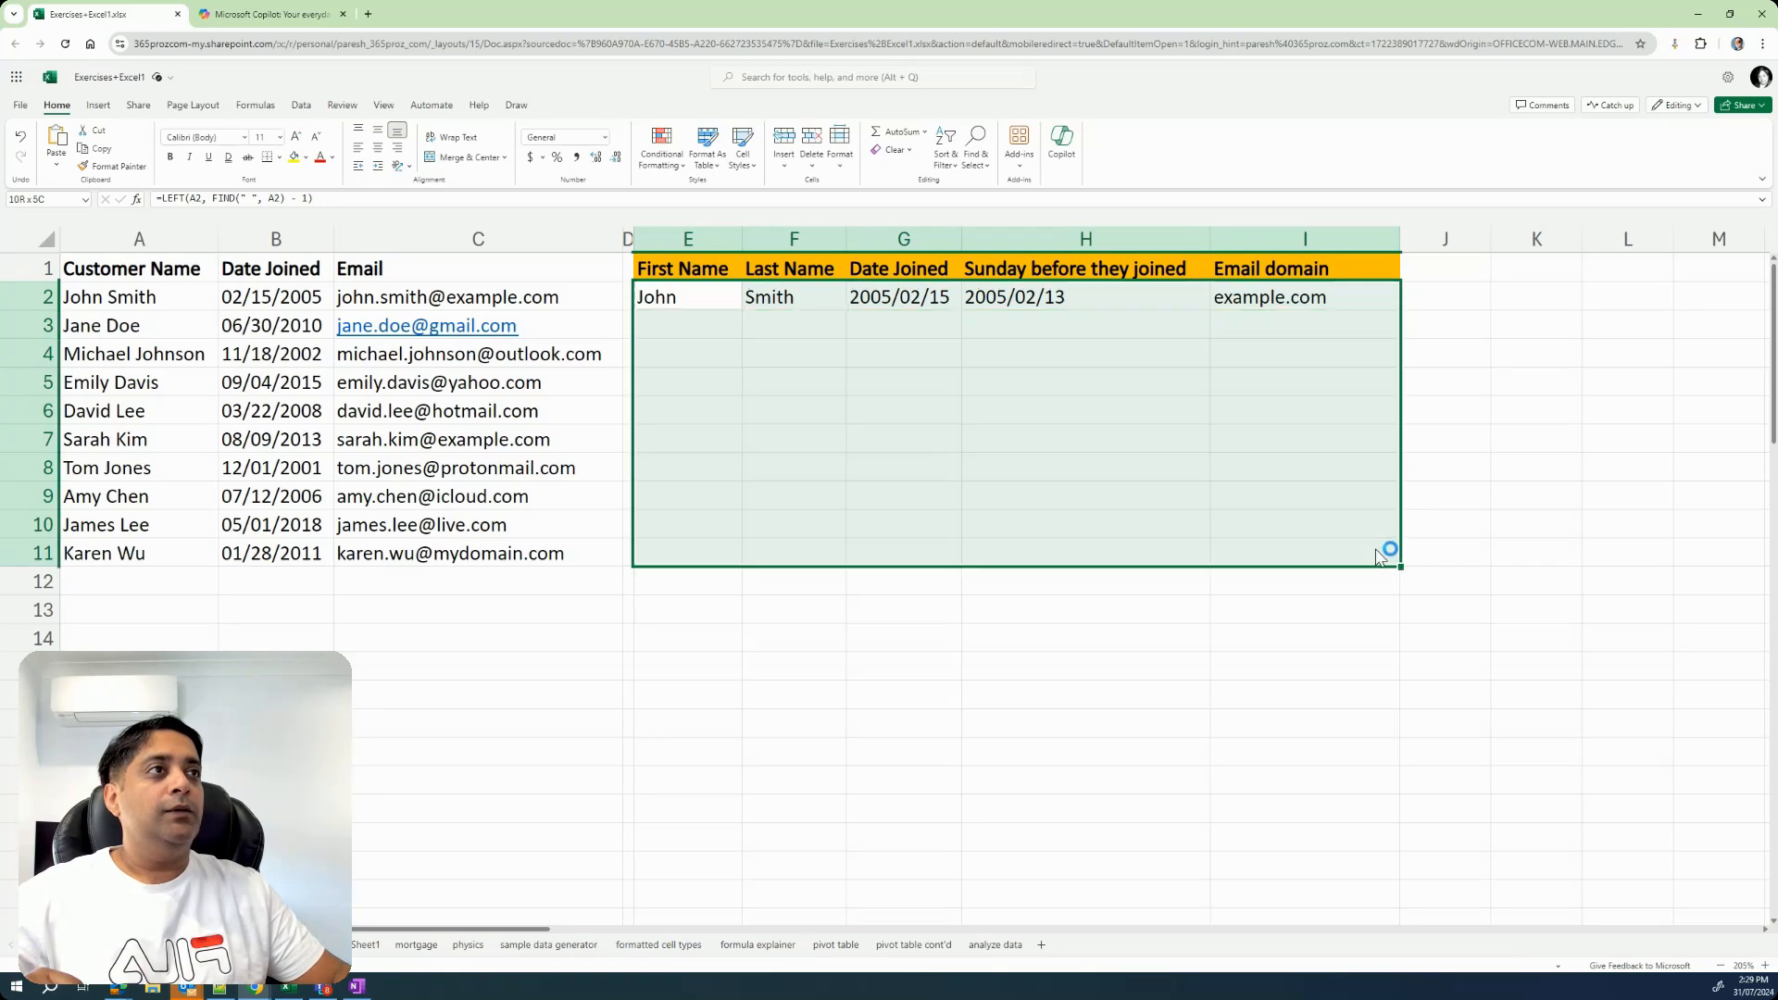